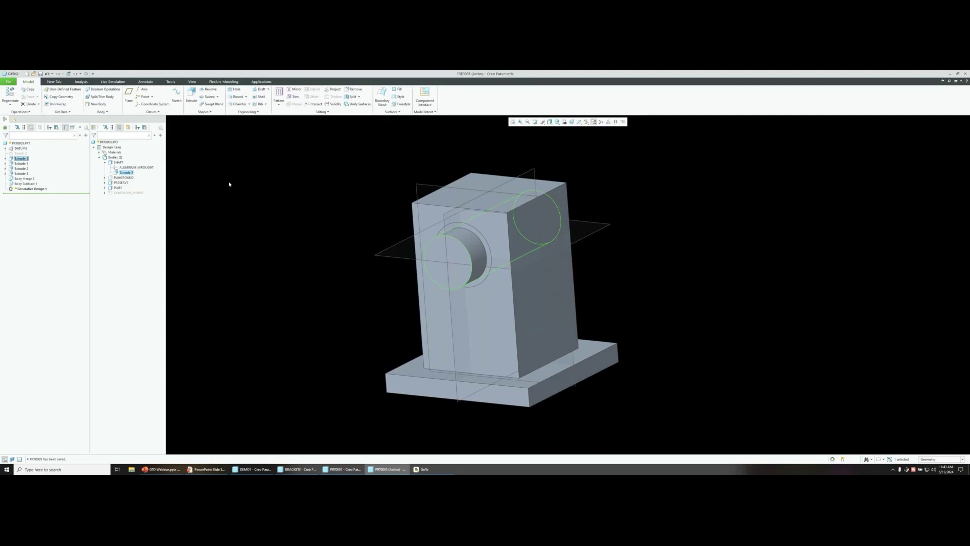
Hide the SHAFT, PRESERVE and PLATE bodies so that only the PLAYGROUND body is displayed
{"action": "right_click", "coordinate": [25, 162]}
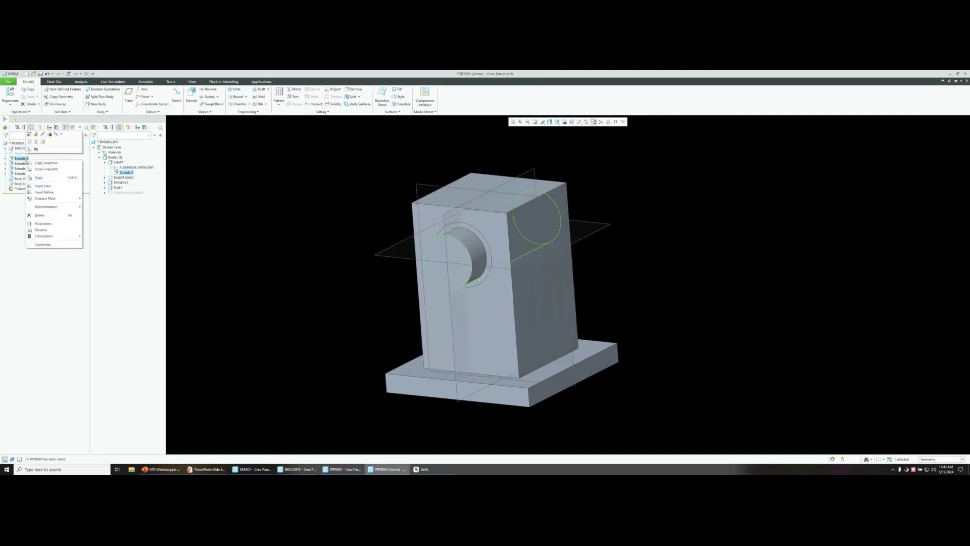
{"action": "left_click", "coordinate": [200, 181]}
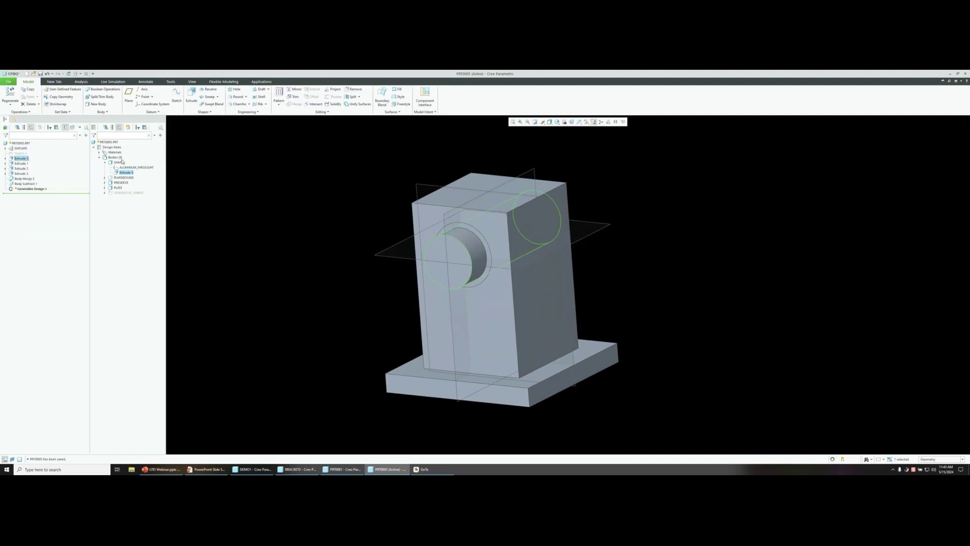
{"action": "left_click", "coordinate": [122, 162]}
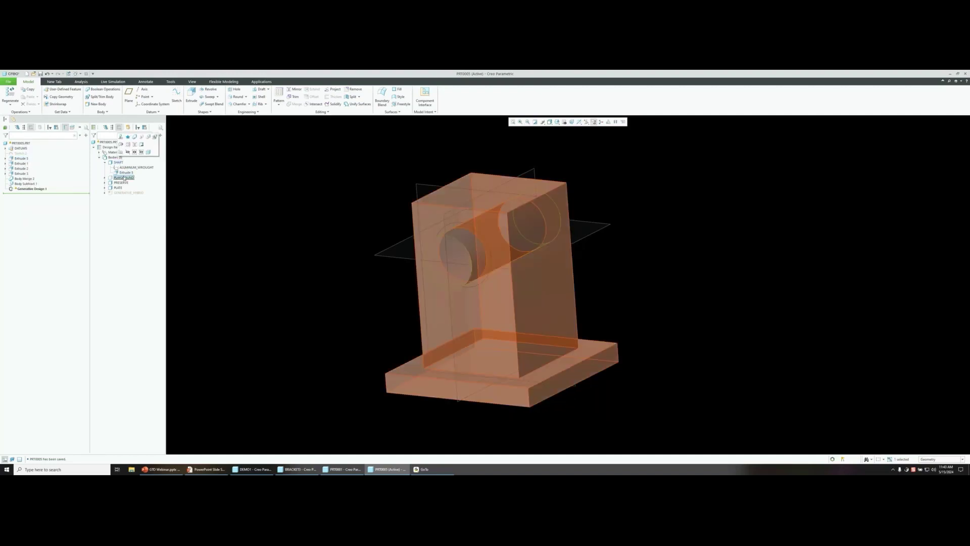
{"action": "left_click", "coordinate": [124, 178]}
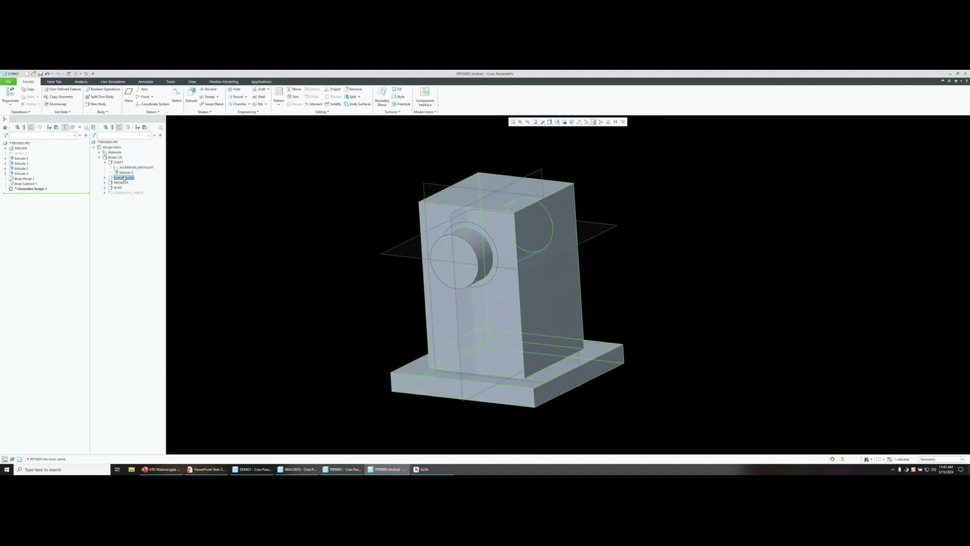
{"action": "right_click", "coordinate": [124, 178]}
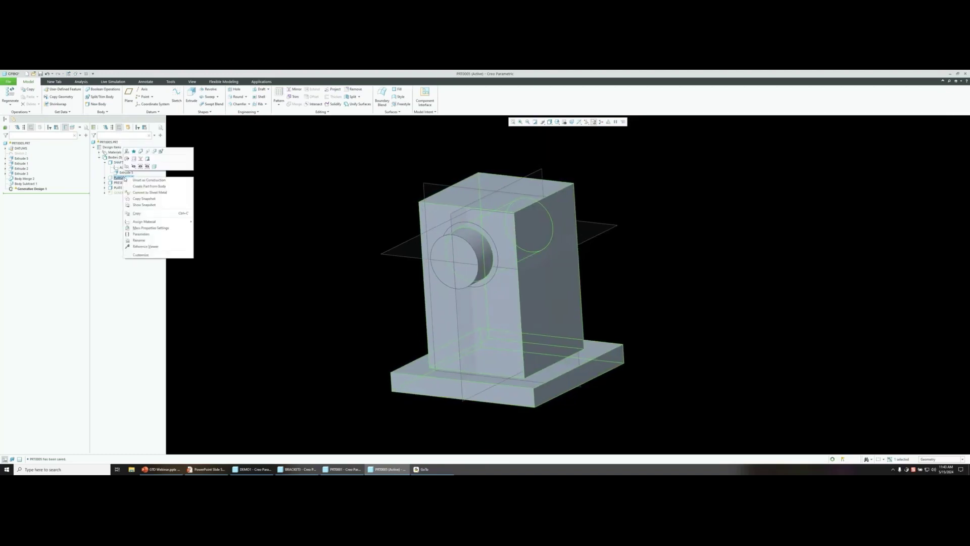
{"action": "left_click", "coordinate": [182, 183]}
{"action": "left_click", "coordinate": [236, 195]}
{"action": "middle_click_drag", "start_coordinate": [236, 195], "coordinate": [186, 183]}
{"action": "key", "text": "ctrl+d"}
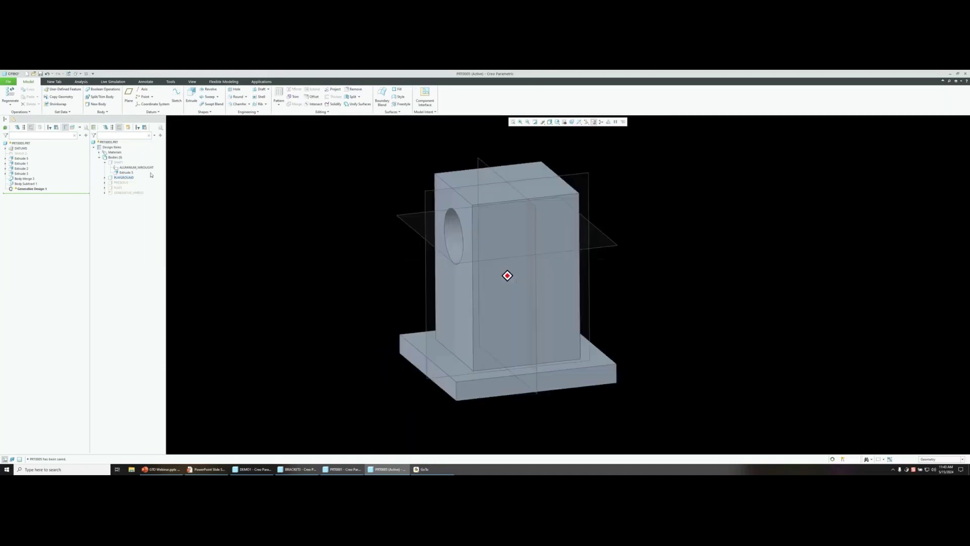
Show the SHAFT and PRESERVE bodies again alongside the PLAYGROUND body
{"action": "left_click", "coordinate": [118, 162]}
{"action": "left_click", "coordinate": [130, 152]}
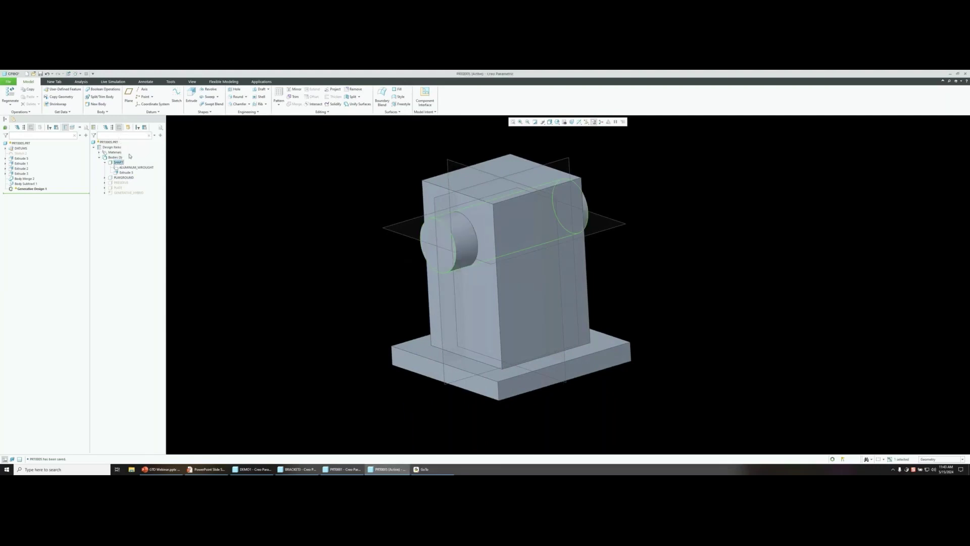
{"action": "left_click", "coordinate": [121, 182]}
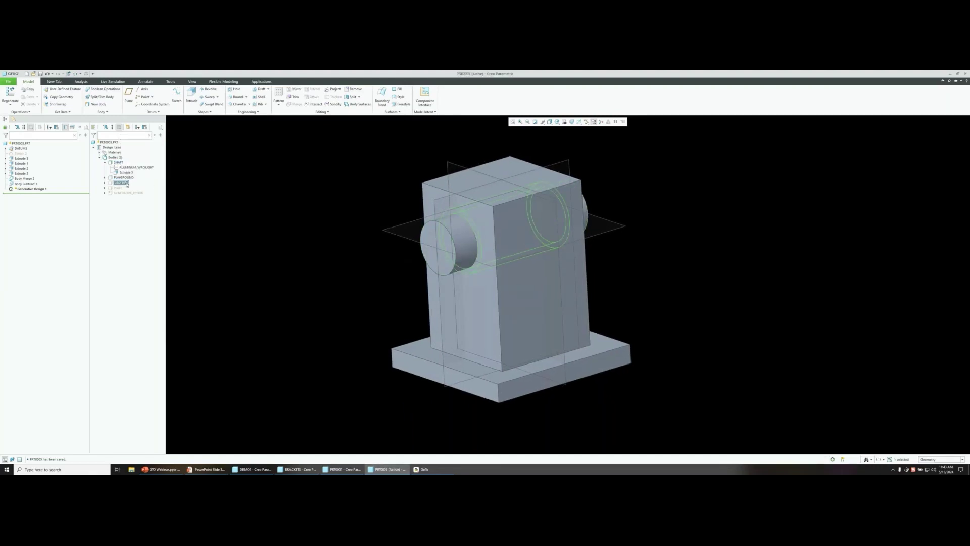
{"action": "right_click", "coordinate": [126, 184]}
{"action": "key", "text": "Escape"}
{"action": "left_click", "coordinate": [289, 191]}
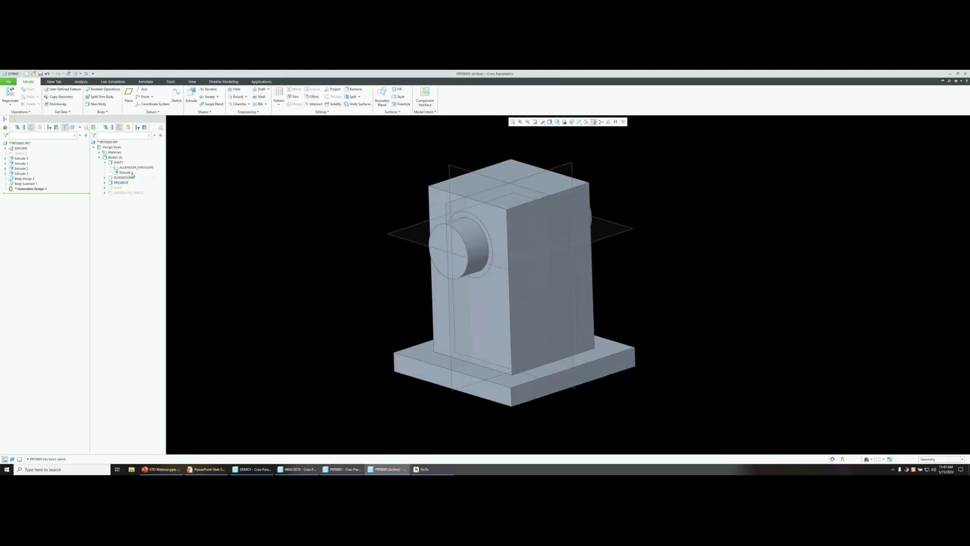
Make the PLAYGROUND body transparent so the SHAFT and PRESERVE bodies can be seen inside it
{"action": "left_click", "coordinate": [121, 163]}
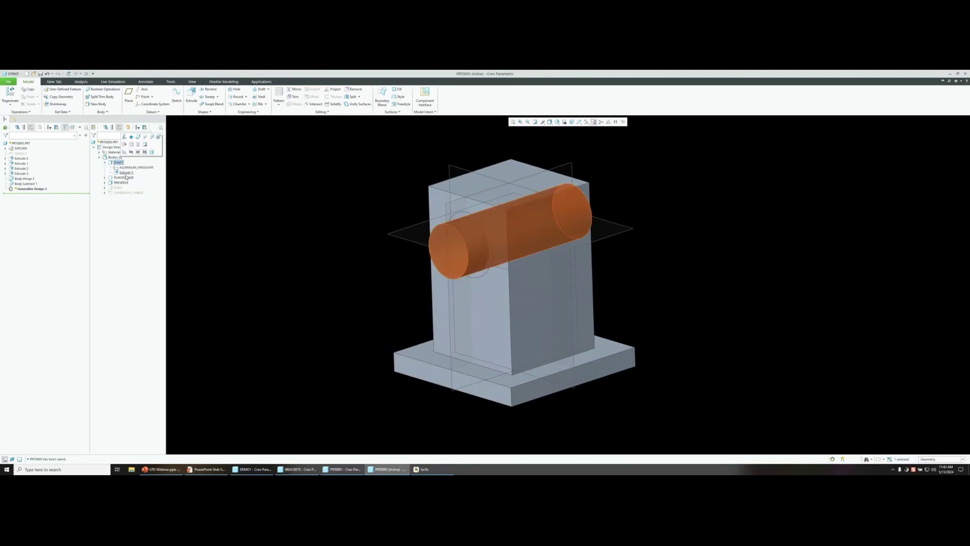
{"action": "left_click", "coordinate": [126, 178]}
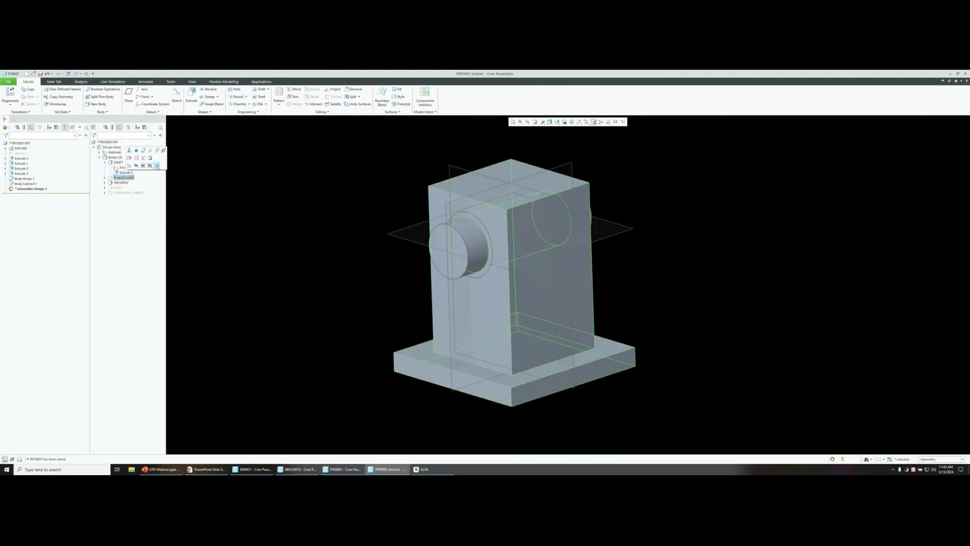
{"action": "left_click", "coordinate": [157, 167]}
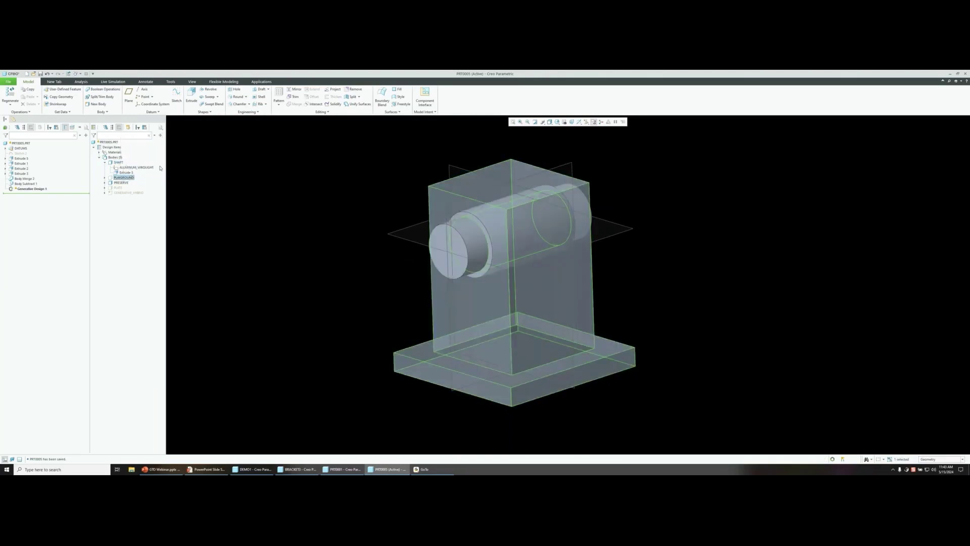
{"action": "left_click", "coordinate": [271, 190]}
{"action": "middle_click_drag", "start_coordinate": [269, 191], "coordinate": [269, 191]}
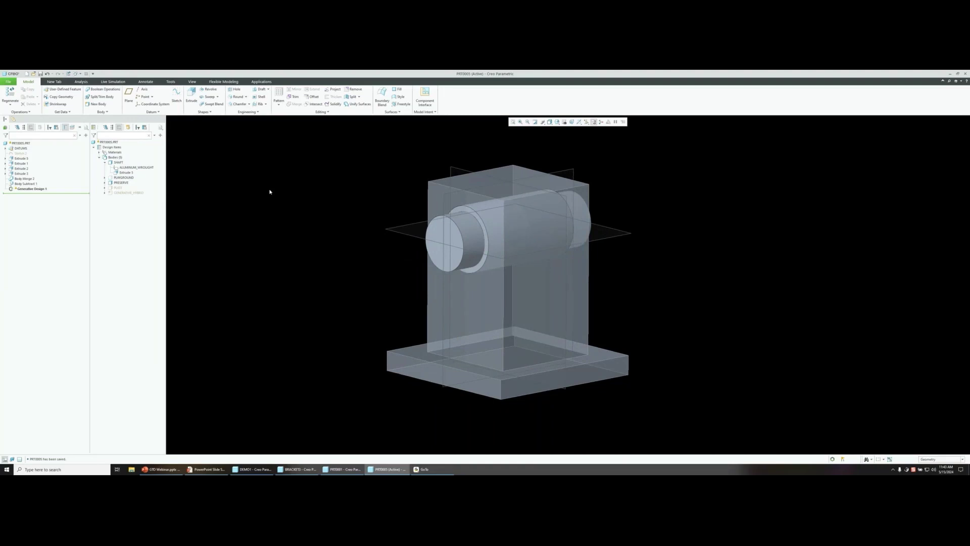
{"action": "middle_click_drag", "start_coordinate": [270, 192], "coordinate": [269, 191]}
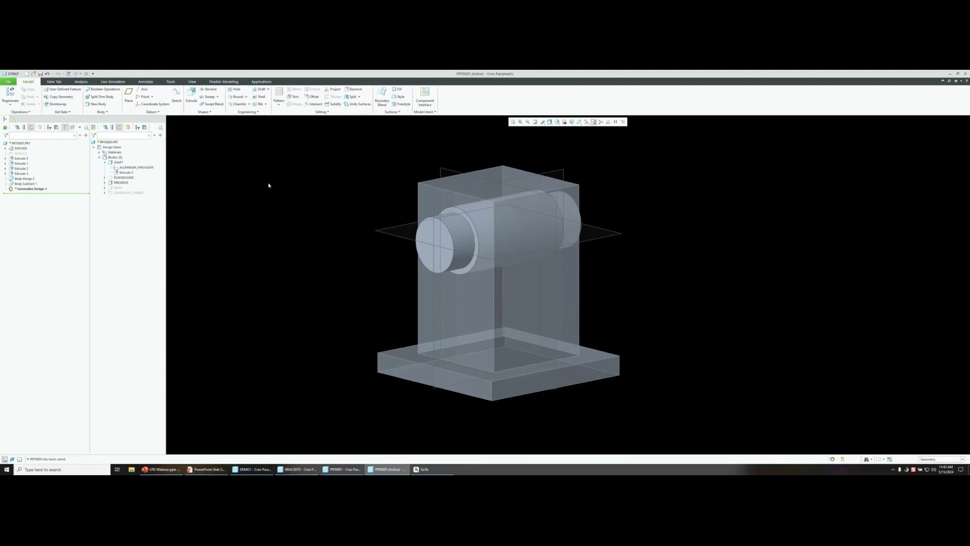
Open the Generative Design study and review the constraints and loads of the Structure1 load case
{"action": "left_click", "coordinate": [263, 82]}
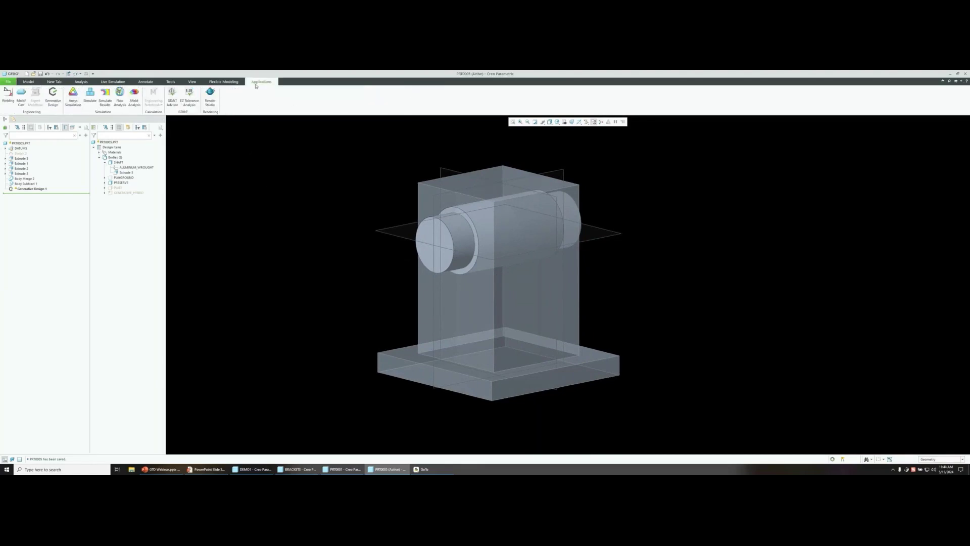
{"action": "left_click", "coordinate": [53, 96]}
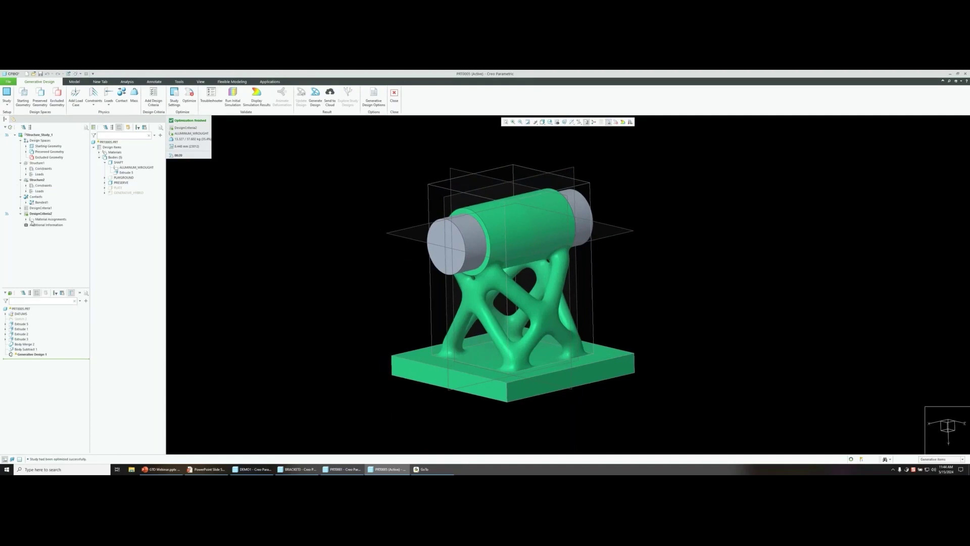
{"action": "left_click", "coordinate": [39, 180]}
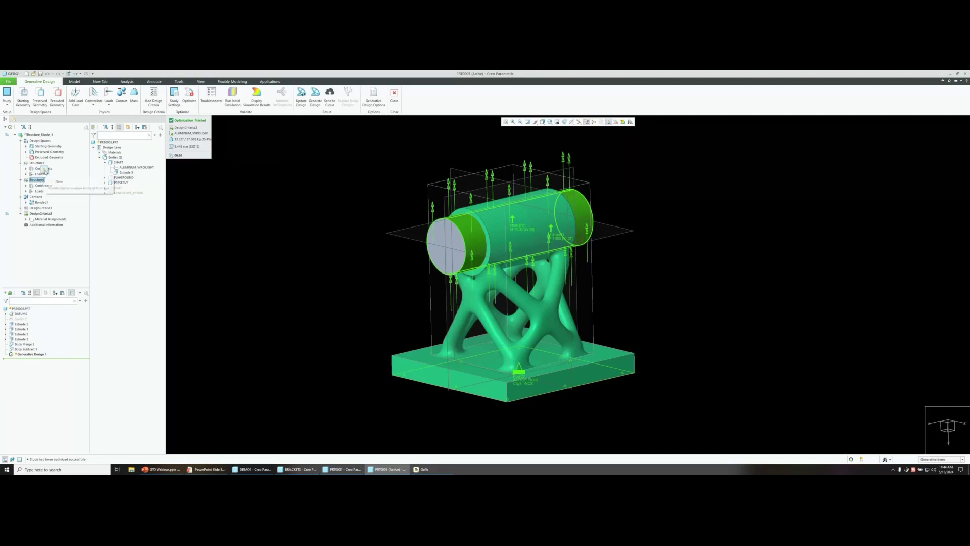
{"action": "left_click", "coordinate": [37, 163]}
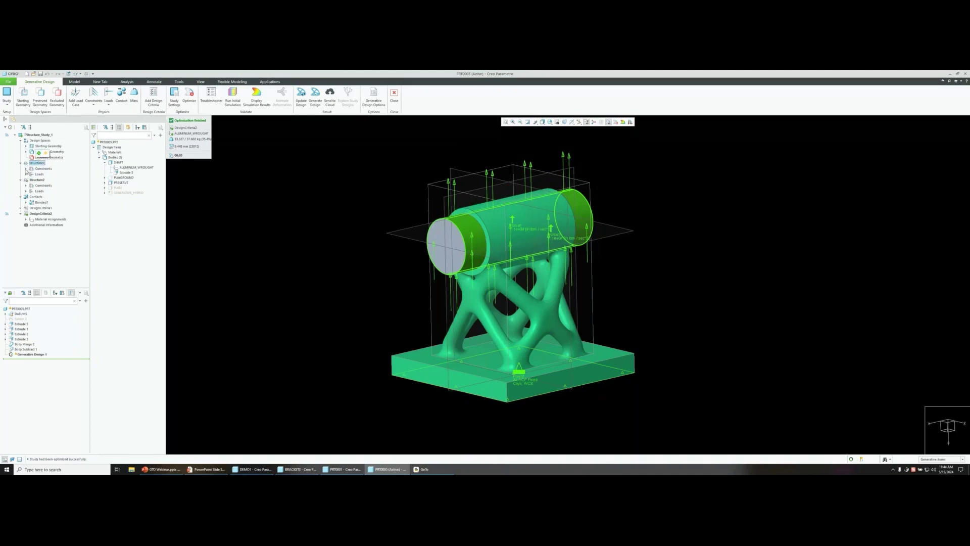
{"action": "left_click", "coordinate": [26, 168]}
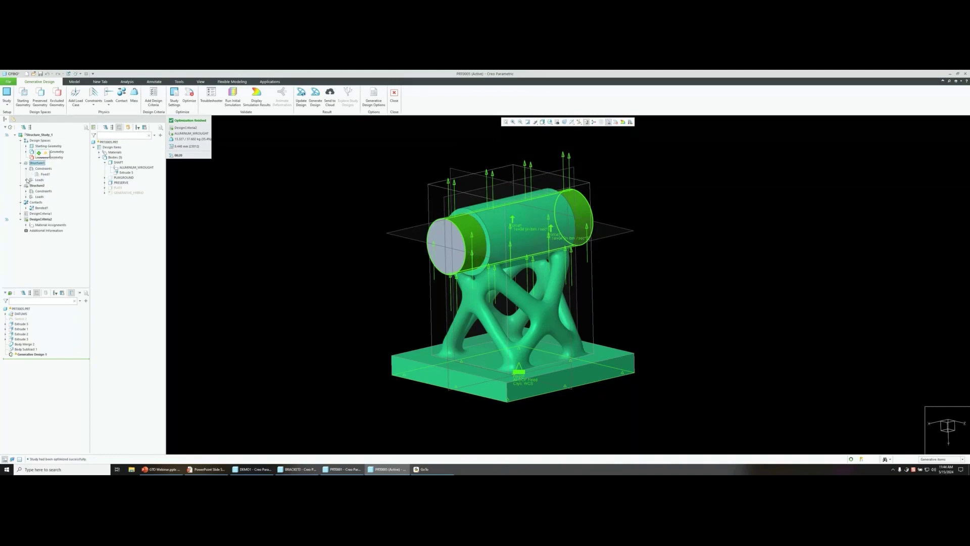
{"action": "left_click", "coordinate": [26, 180]}
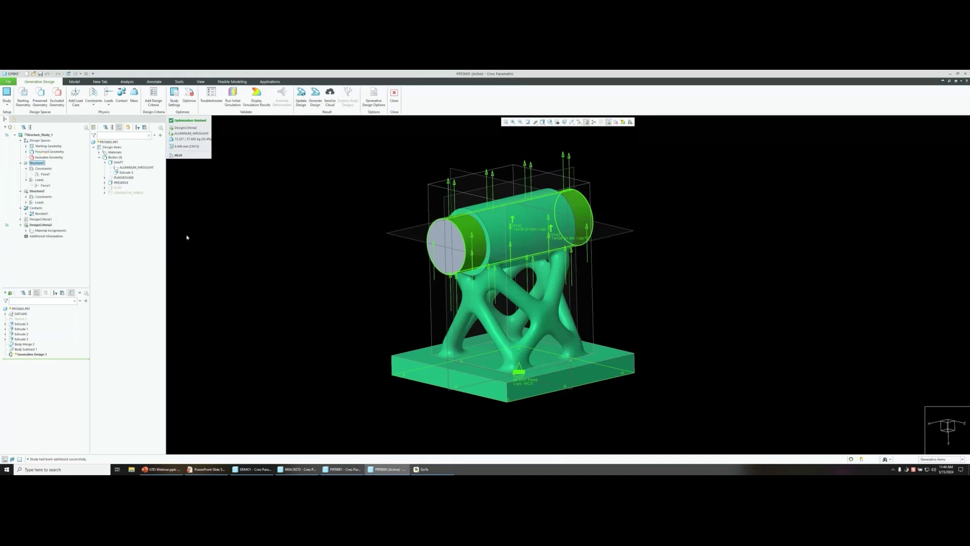
Examine the Structure2 load case's fixed constraint and moment load on the model
{"action": "left_click", "coordinate": [27, 196]}
{"action": "left_click", "coordinate": [45, 202]}
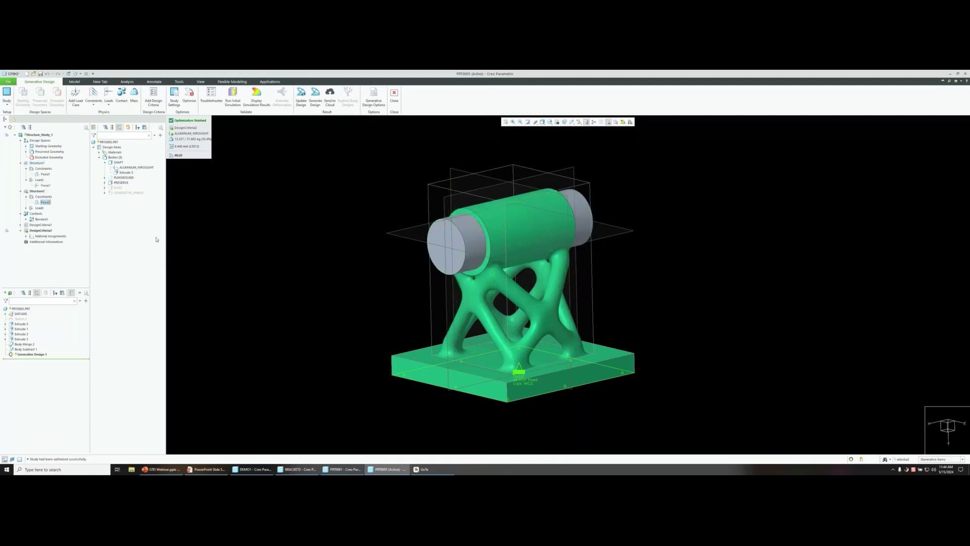
{"action": "mouse_move", "coordinate": [429, 268]}
{"action": "middle_mouse_down"}
{"action": "mouse_move", "coordinate": [505, 277]}
{"action": "mouse_move", "coordinate": [735, 368]}
{"action": "mouse_move", "coordinate": [659, 337]}
{"action": "middle_mouse_up"}
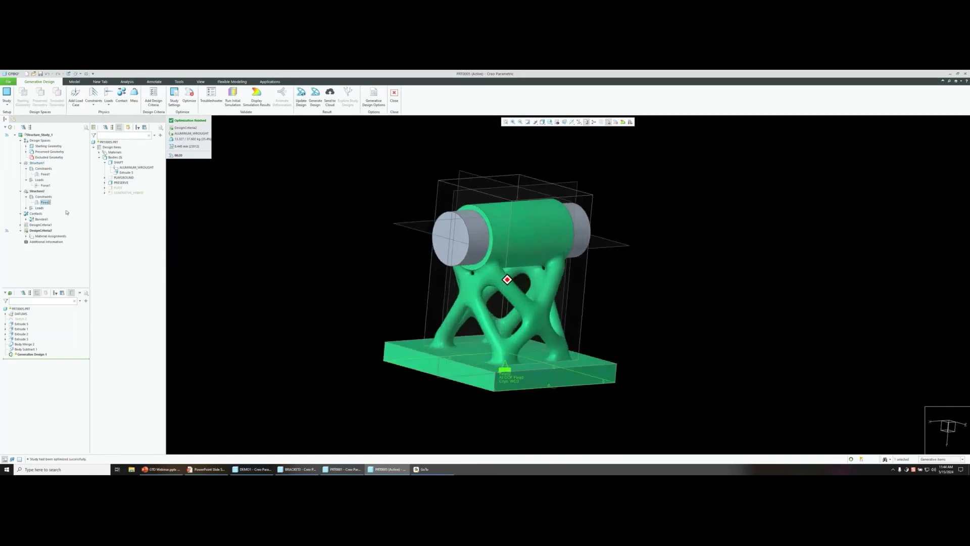
{"action": "left_click", "coordinate": [26, 208]}
{"action": "left_click", "coordinate": [45, 213]}
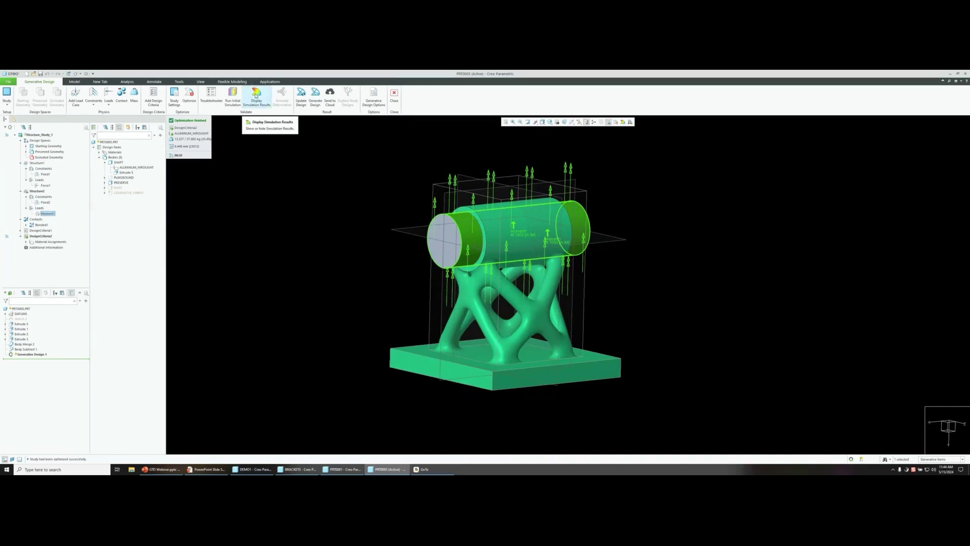
Display the simulation results of the optimized design as a Displacement plot
{"action": "left_click", "coordinate": [255, 95]}
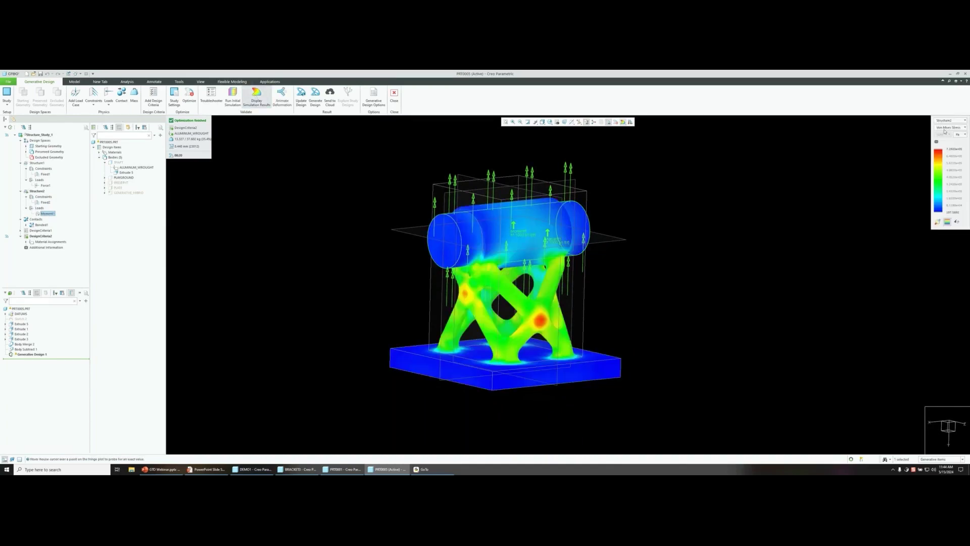
{"action": "left_click", "coordinate": [945, 129]}
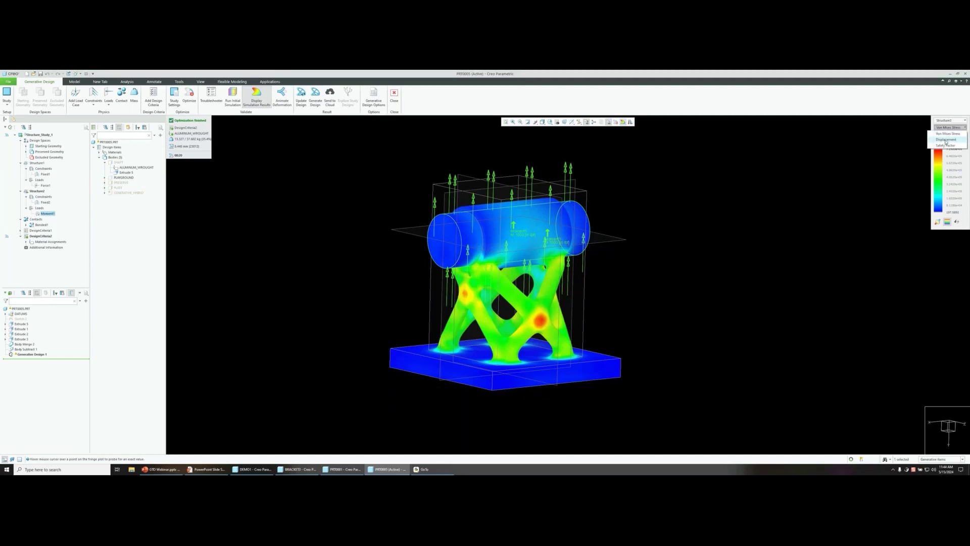
{"action": "left_click", "coordinate": [946, 140]}
Play and stop the deformation animation of the optimized design, and hide the simulation results
{"action": "left_click", "coordinate": [284, 96]}
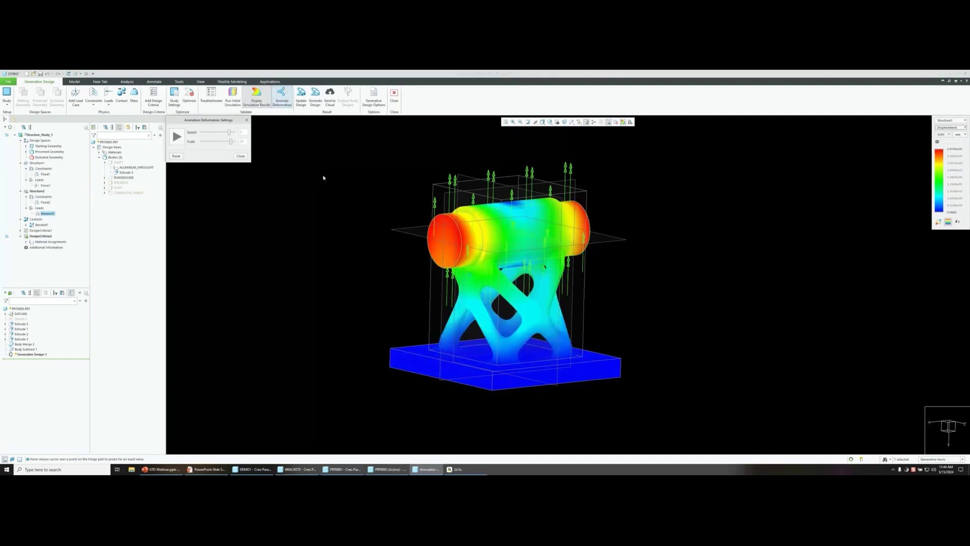
{"action": "left_click", "coordinate": [177, 136]}
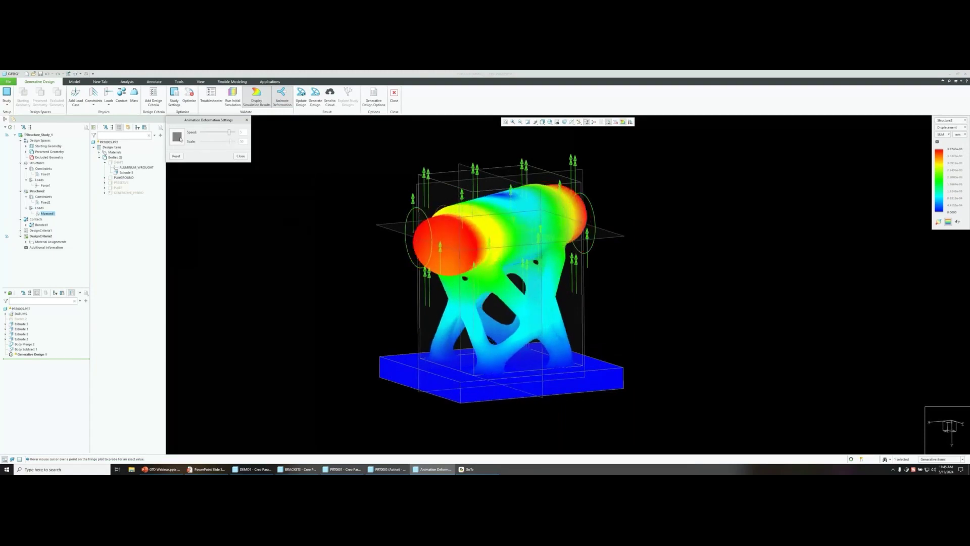
{"action": "left_click", "coordinate": [178, 136]}
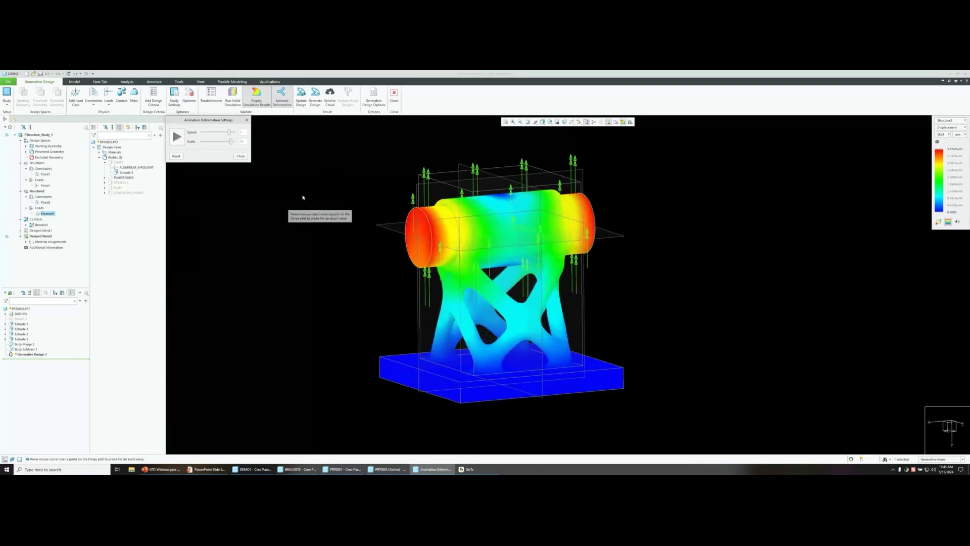
{"action": "left_click", "coordinate": [240, 155]}
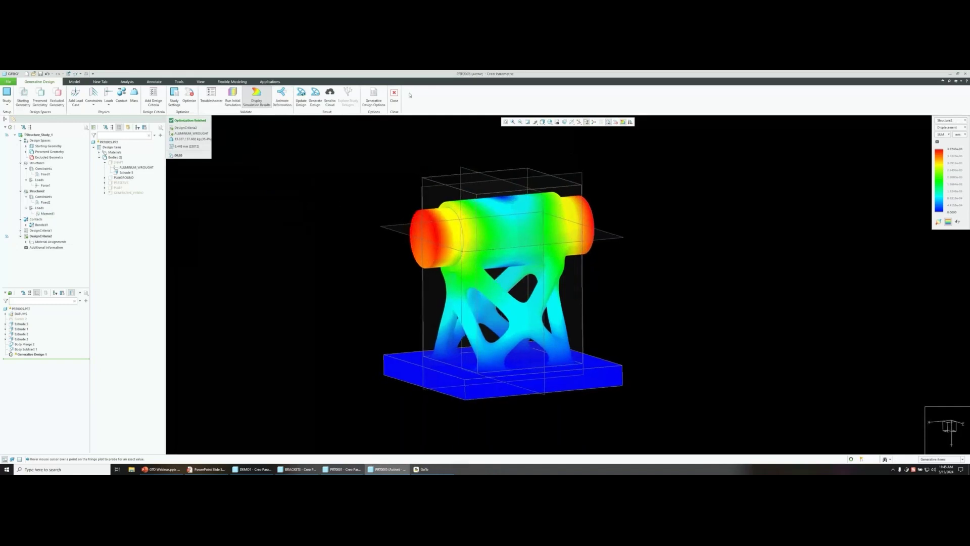
{"action": "left_click", "coordinate": [257, 99]}
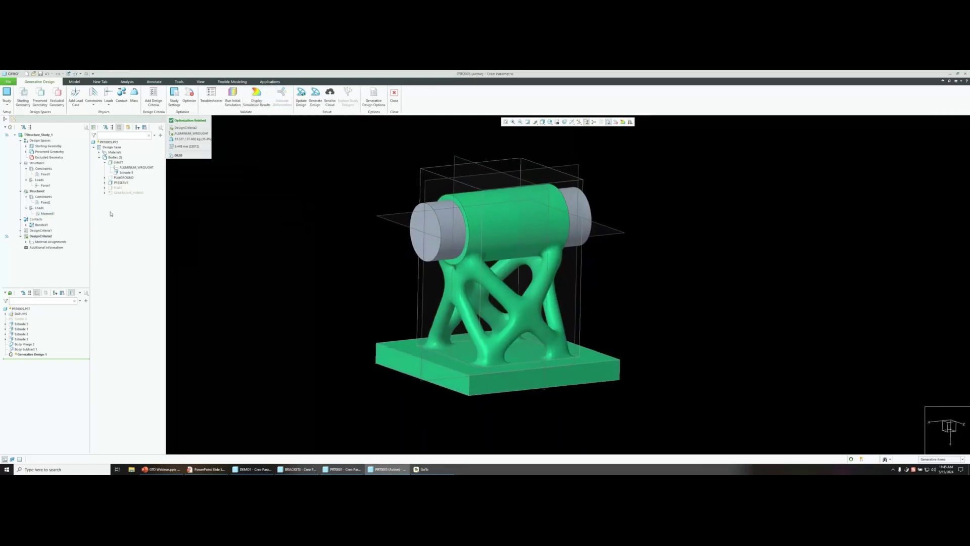
Set the volume limit of DesignCriteria2 to 5 % and rerun the optimization
{"action": "double_click", "coordinate": [52, 237]}
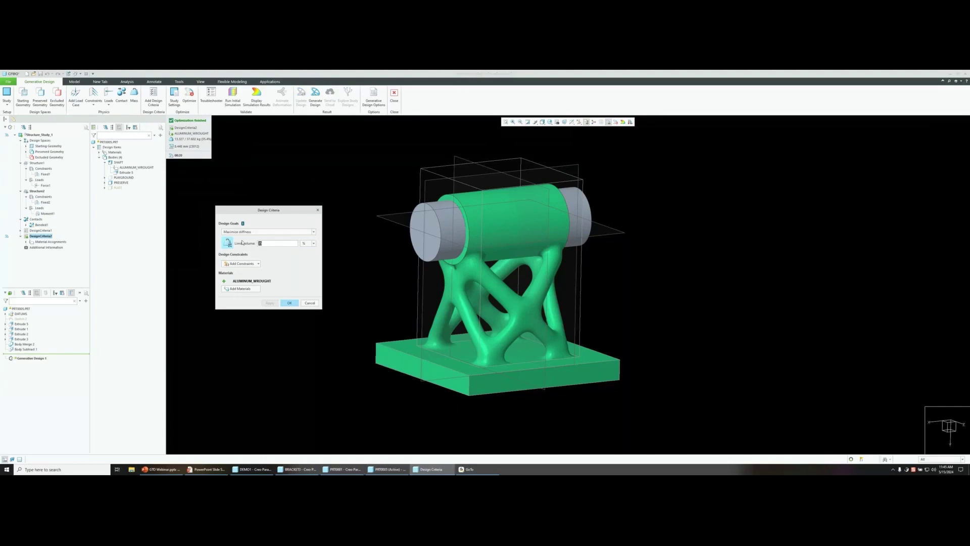
{"action": "type", "text": "5"}
{"action": "key", "text": "Tab"}
{"action": "left_click", "coordinate": [288, 303]}
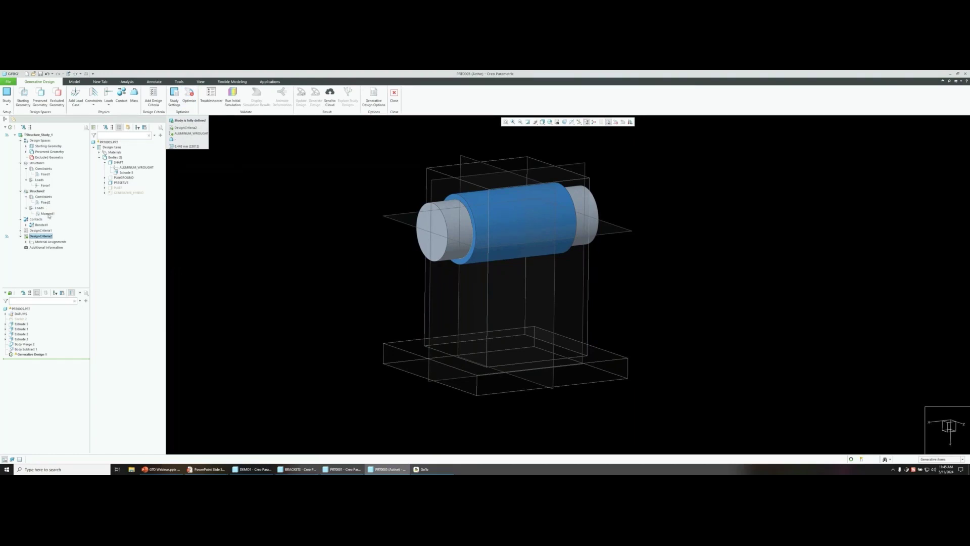
{"action": "left_click", "coordinate": [42, 224]}
{"action": "left_click", "coordinate": [191, 101]}
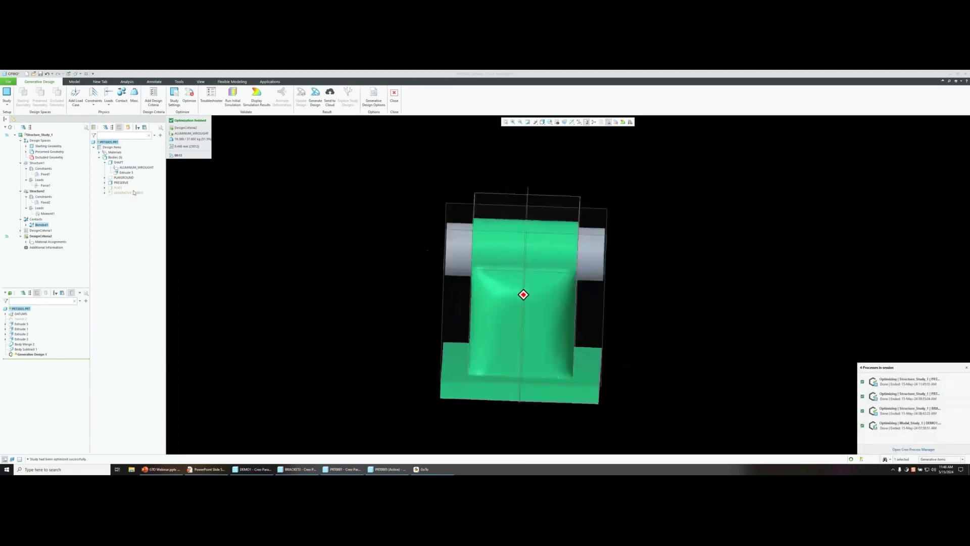
Set the volume limit of DesignCriteria2 to 4 %
{"action": "double_click", "coordinate": [46, 236]}
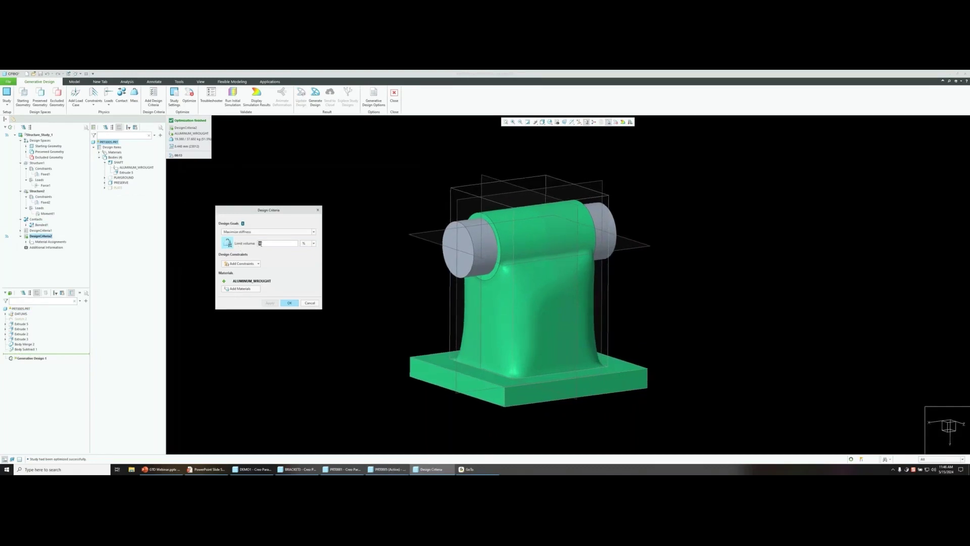
{"action": "type", "text": "4"}
{"action": "left_click", "coordinate": [290, 303]}
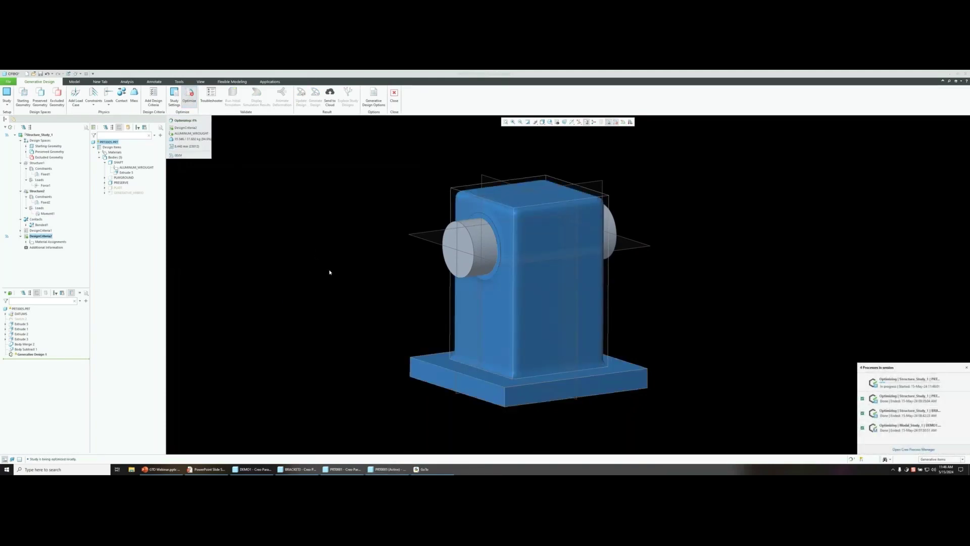
Set the volume limit of DesignCriteria2 to 35 % and rerun the optimization
{"action": "middle_click_drag", "start_coordinate": [330, 272], "coordinate": [329, 272]}
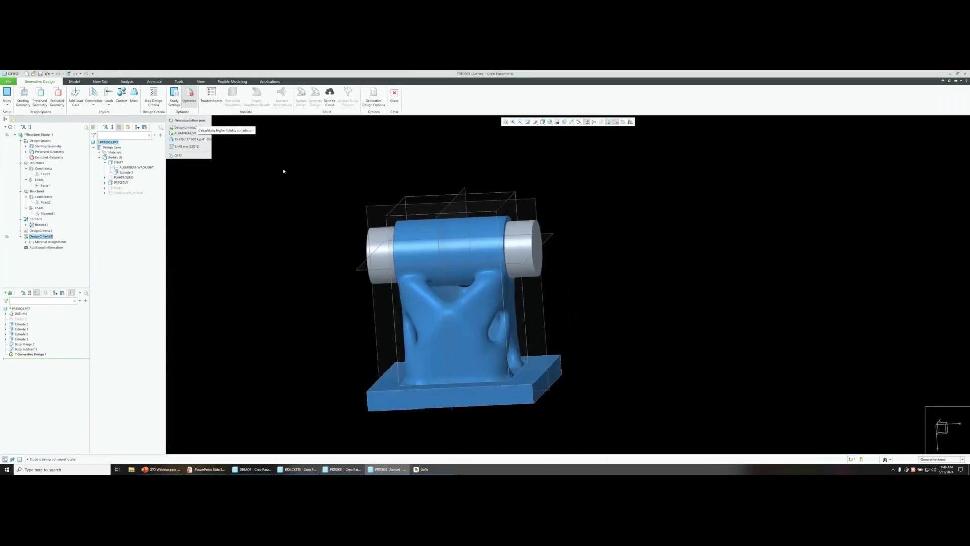
{"action": "mouse_move", "coordinate": [282, 169]}
{"action": "middle_mouse_down"}
{"action": "mouse_move", "coordinate": [546, 292]}
{"action": "mouse_move", "coordinate": [628, 317]}
{"action": "mouse_move", "coordinate": [652, 309]}
{"action": "middle_mouse_up"}
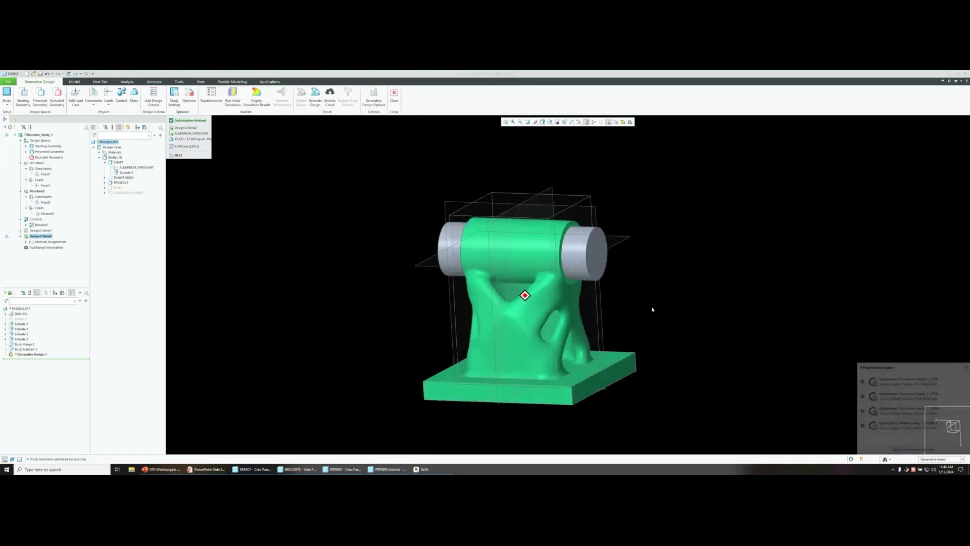
{"action": "middle_click_drag", "start_coordinate": [651, 310], "coordinate": [331, 277]}
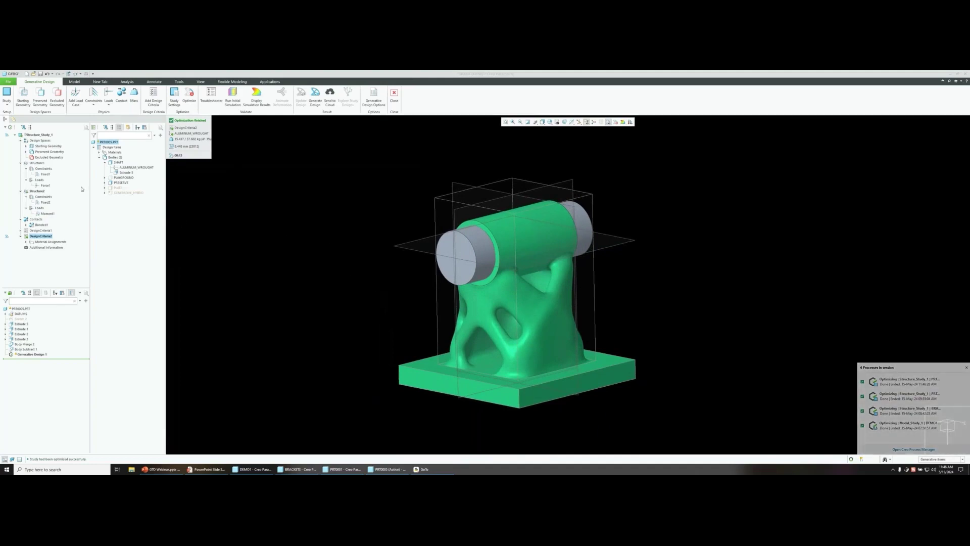
{"action": "double_click", "coordinate": [43, 236]}
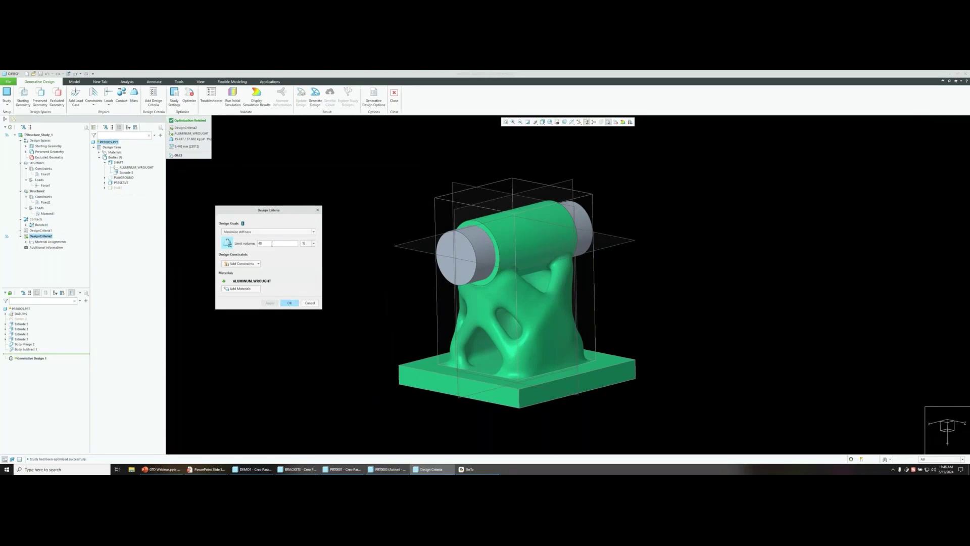
{"action": "type", "text": "35"}
{"action": "key", "text": "Tab"}
{"action": "left_click", "coordinate": [289, 303]}
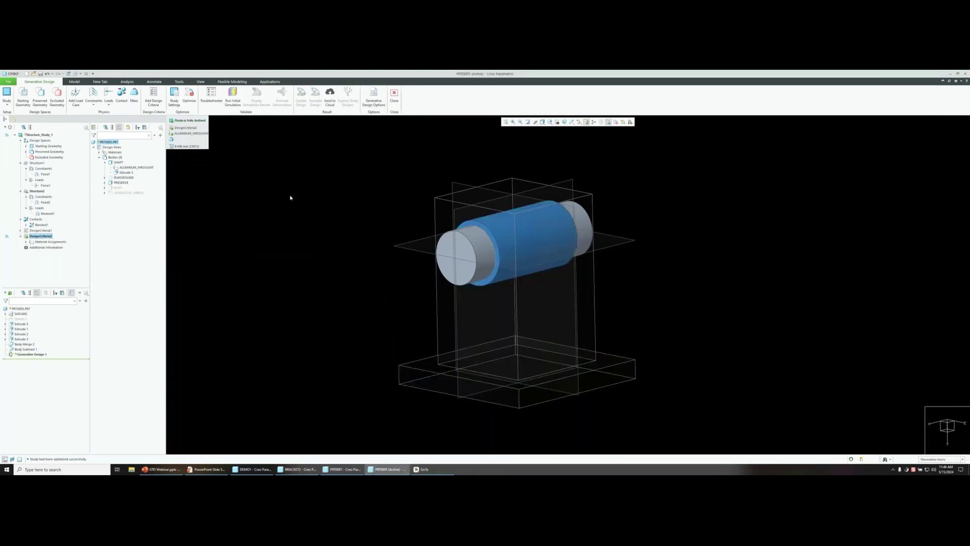
{"action": "left_click", "coordinate": [189, 95]}
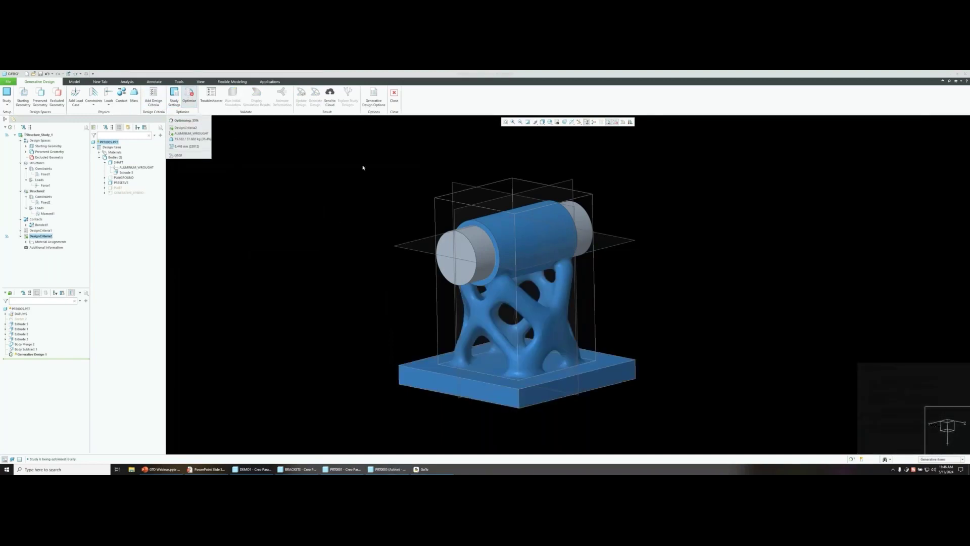
Generate the optimized design in the current part as Reconstructed geometry
{"action": "middle_click_drag", "start_coordinate": [366, 216], "coordinate": [367, 226]}
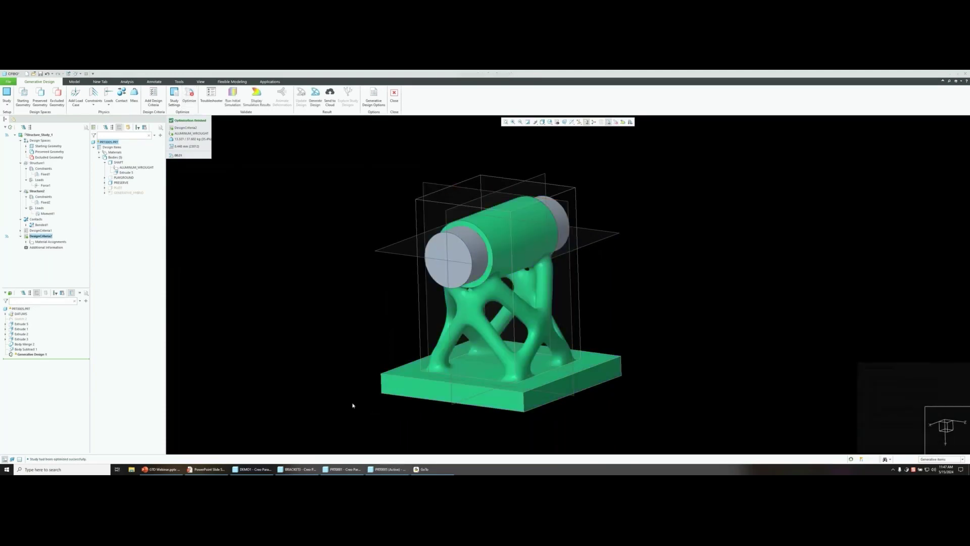
{"action": "middle_click_drag", "start_coordinate": [350, 401], "coordinate": [344, 384], "text": "shift"}
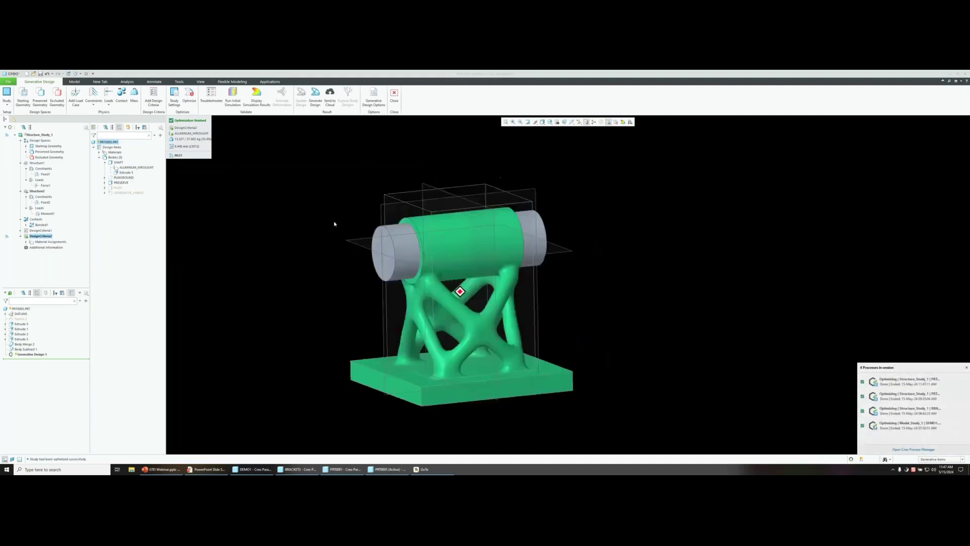
{"action": "key", "text": "ctrl+d"}
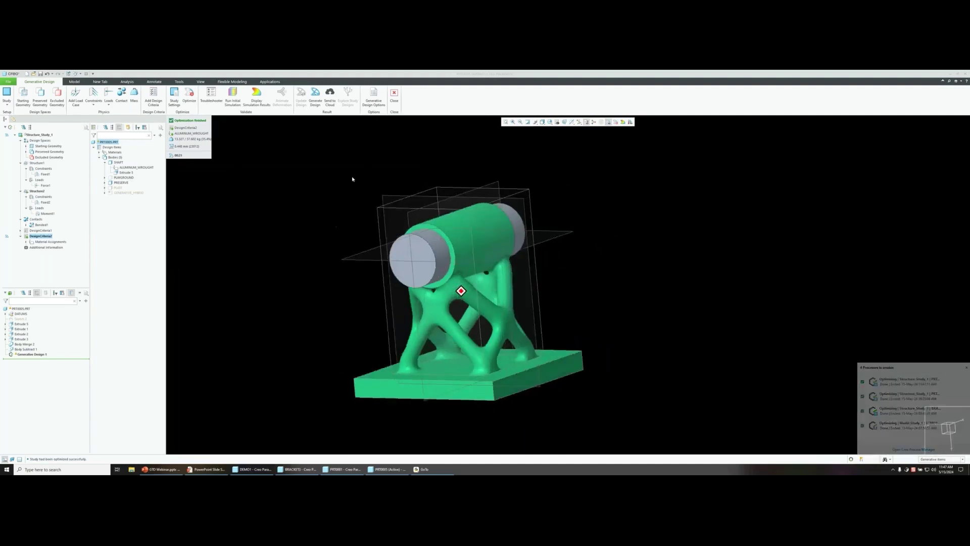
{"action": "left_click", "coordinate": [316, 95]}
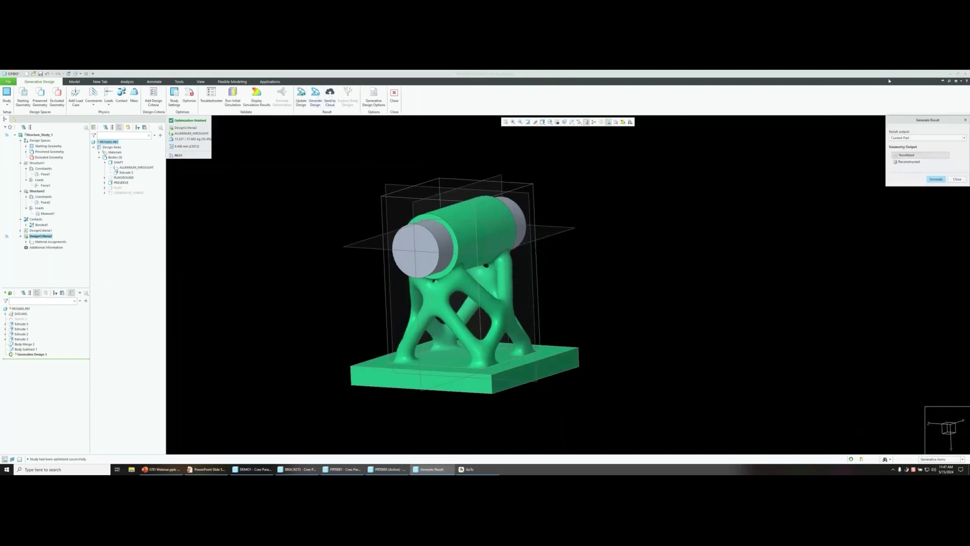
{"action": "left_click_drag", "start_coordinate": [921, 124], "coordinate": [539, 226]}
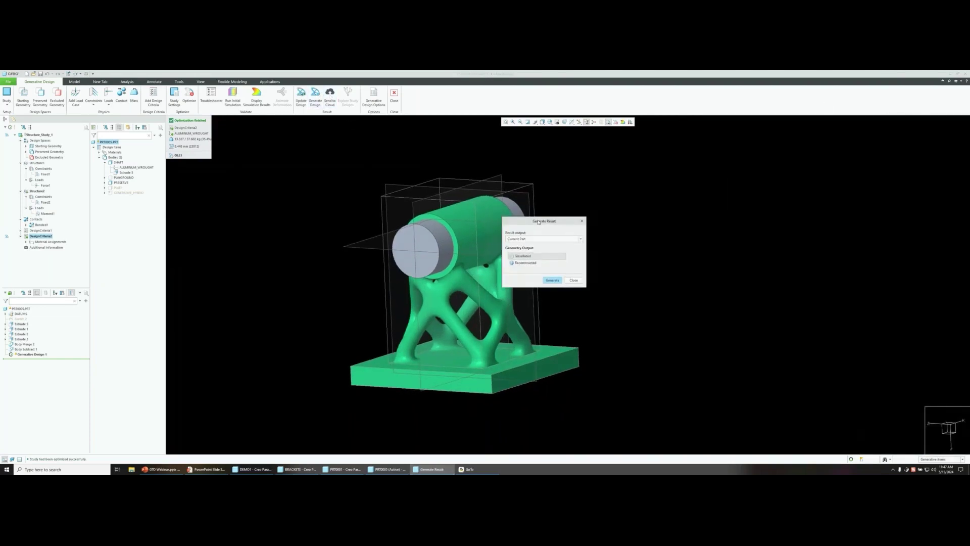
{"action": "left_click", "coordinate": [533, 263]}
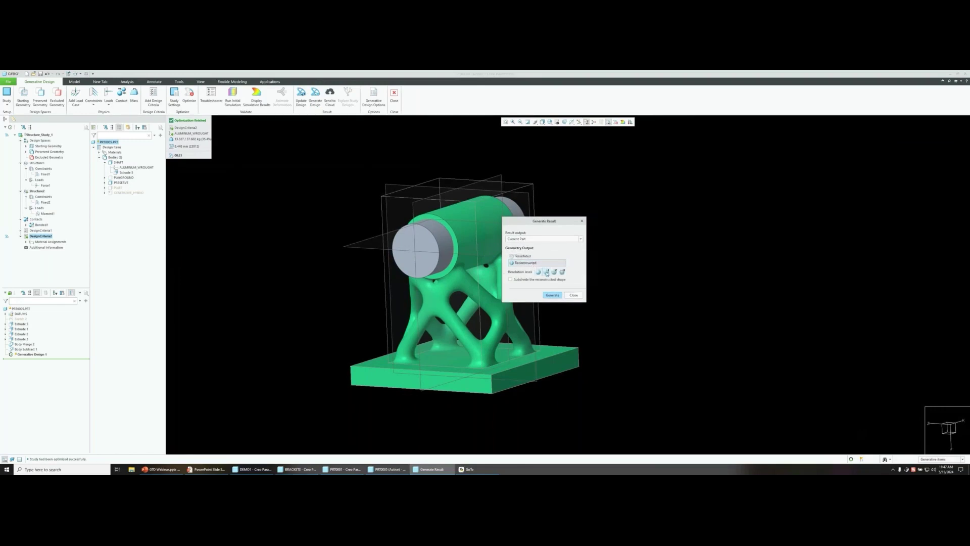
{"action": "left_click", "coordinate": [553, 295]}
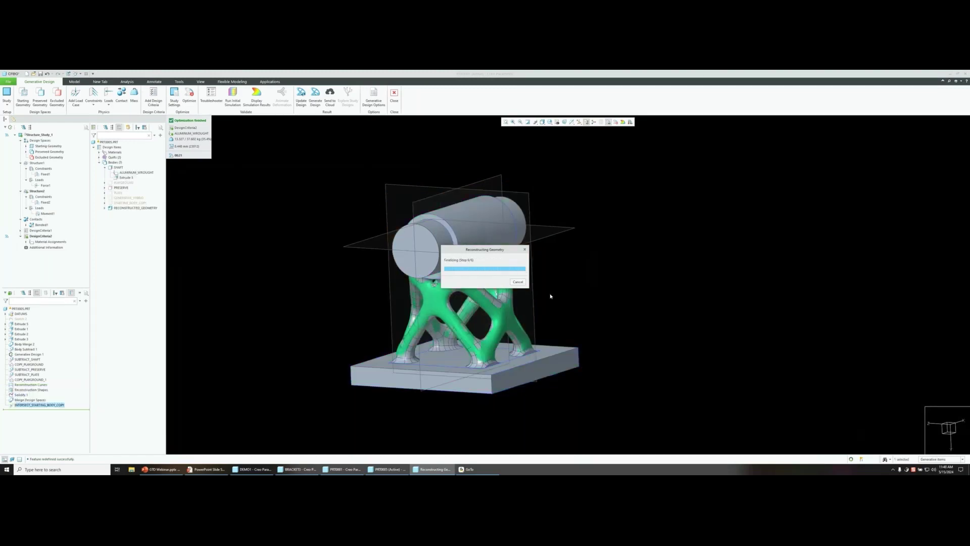
Try to round the edge where a strut foot meets the base plate, and cancel the Round feature
{"action": "mouse_move", "coordinate": [612, 242]}
{"action": "middle_mouse_down"}
{"action": "mouse_move", "coordinate": [533, 183]}
{"action": "mouse_move", "coordinate": [559, 147]}
{"action": "mouse_move", "coordinate": [552, 123]}
{"action": "middle_mouse_up"}
{"action": "left_click", "coordinate": [551, 123]}
{"action": "mouse_move", "coordinate": [582, 212]}
{"action": "middle_mouse_down"}
{"action": "mouse_move", "coordinate": [617, 259]}
{"action": "mouse_move", "coordinate": [607, 344]}
{"action": "mouse_move", "coordinate": [405, 301]}
{"action": "mouse_move", "coordinate": [384, 263]}
{"action": "middle_mouse_up"}
{"action": "scroll", "coordinate": [615, 283], "scroll_direction": "up", "scroll_amount": 4}
{"action": "left_click", "coordinate": [234, 97]}
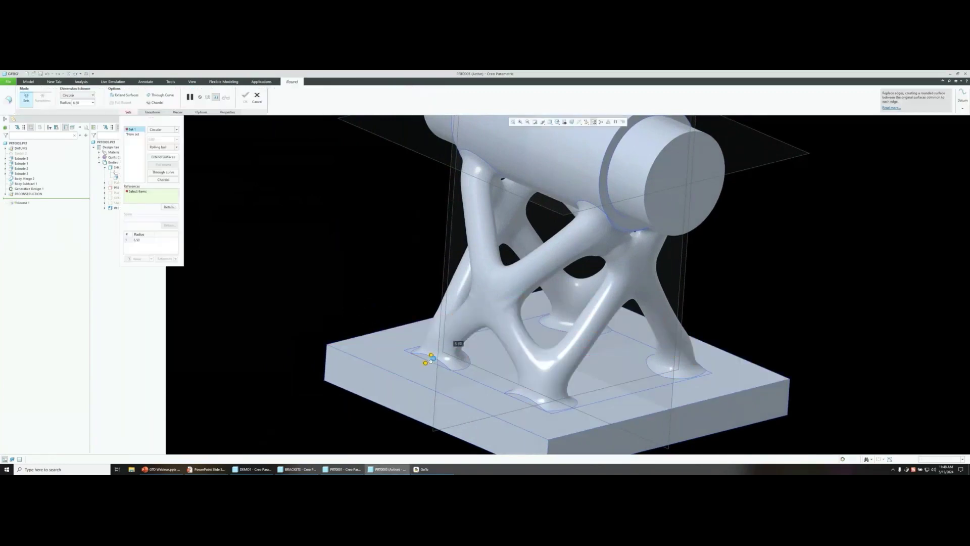
{"action": "left_click", "coordinate": [431, 359]}
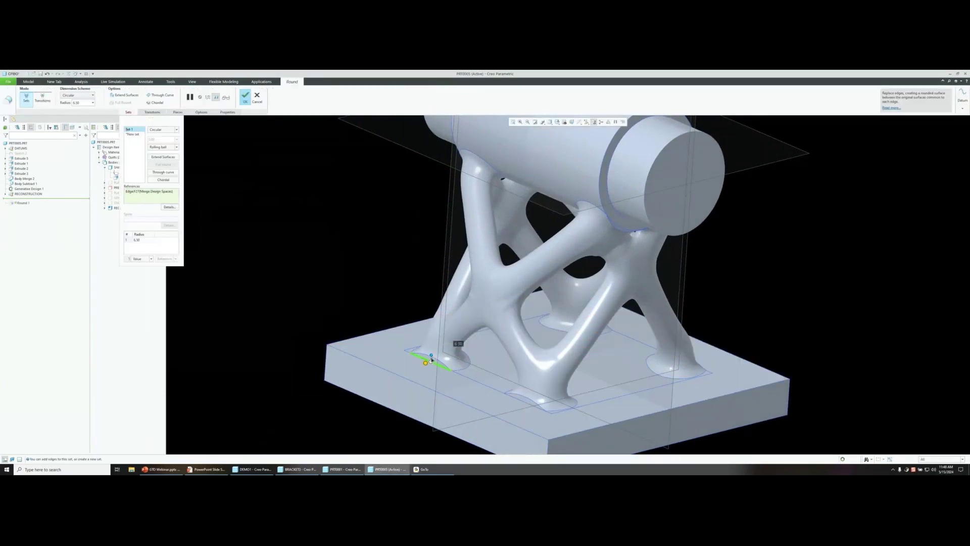
{"action": "left_click_drag", "start_coordinate": [432, 360], "coordinate": [430, 361]}
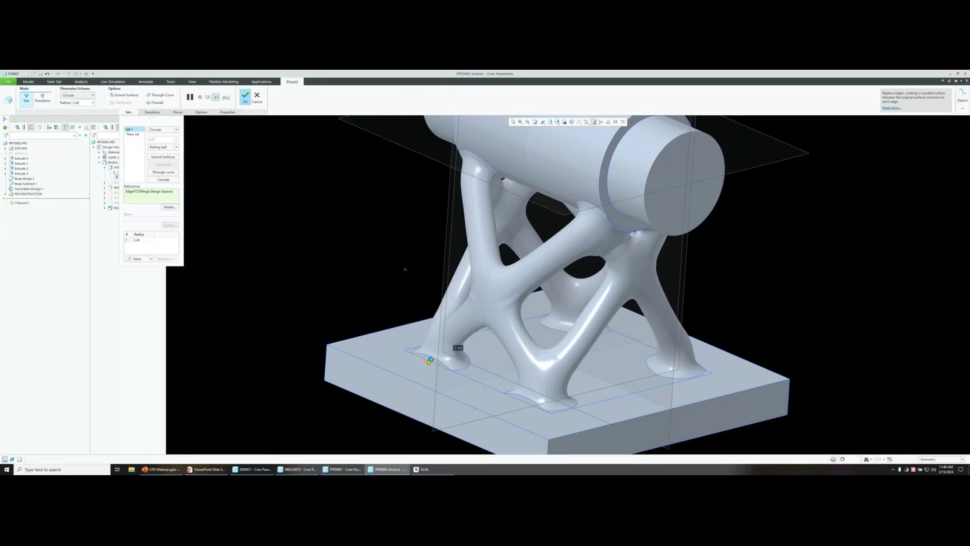
{"action": "left_click", "coordinate": [257, 97]}
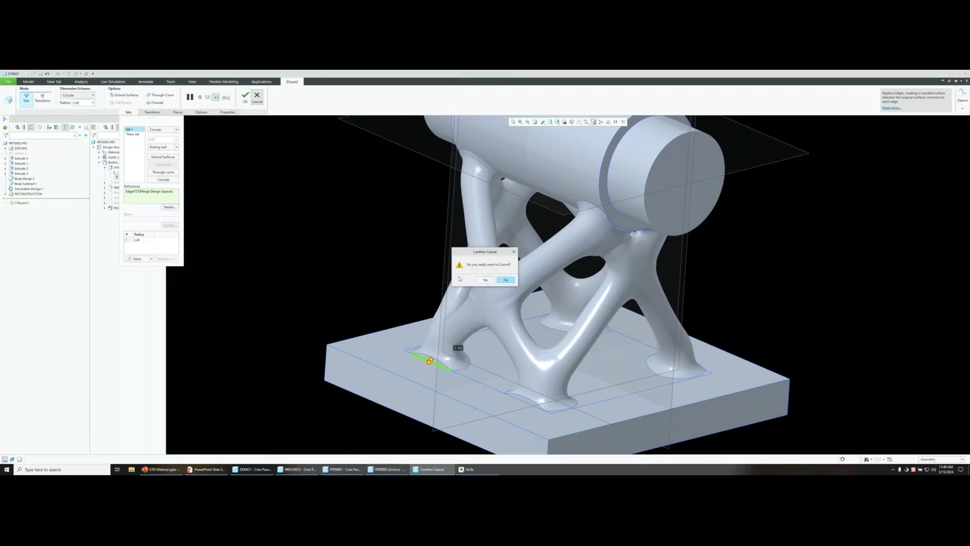
{"action": "left_click", "coordinate": [485, 280]}
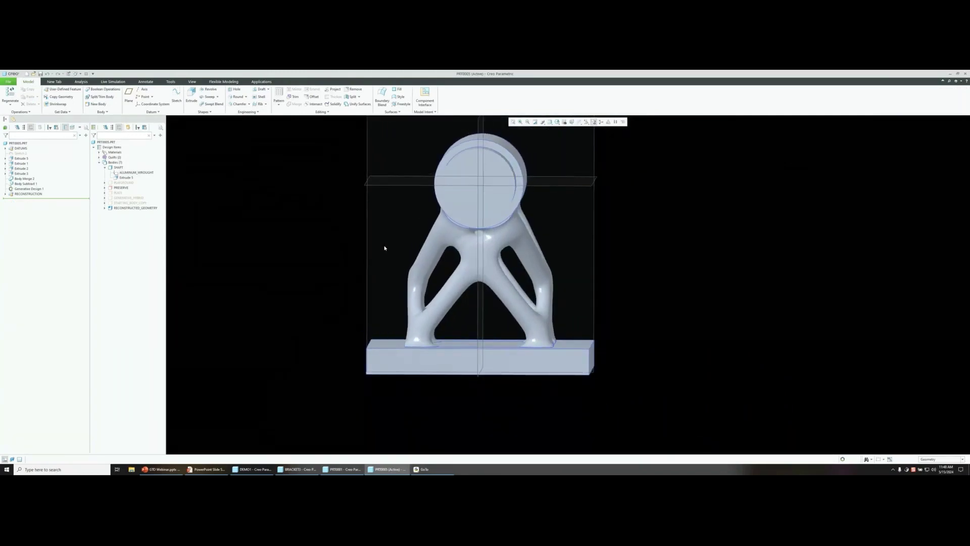
Delete the RECONSTRUCTION group from the part and reopen the Generative Design study
{"action": "key", "text": "ctrl+d"}
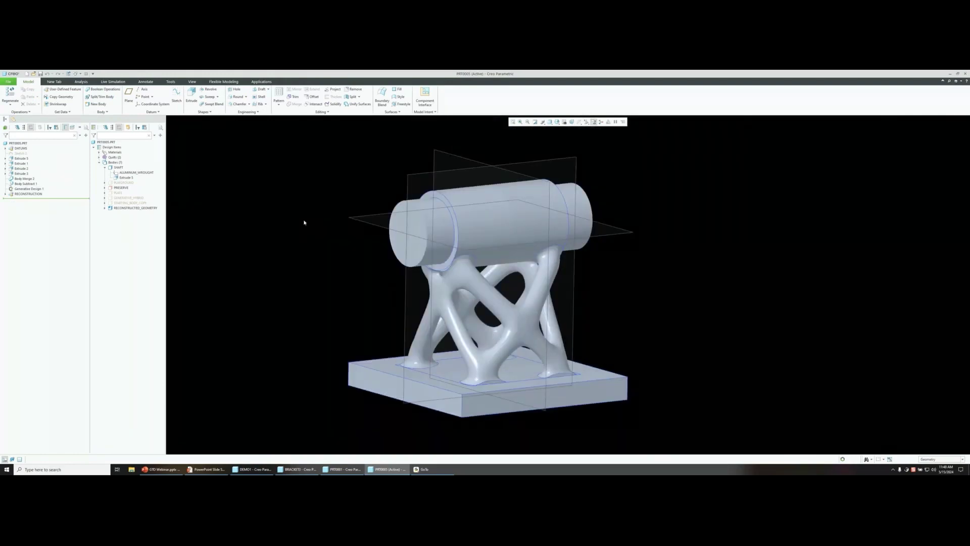
{"action": "left_click", "coordinate": [27, 194]}
{"action": "key", "text": "Delete"}
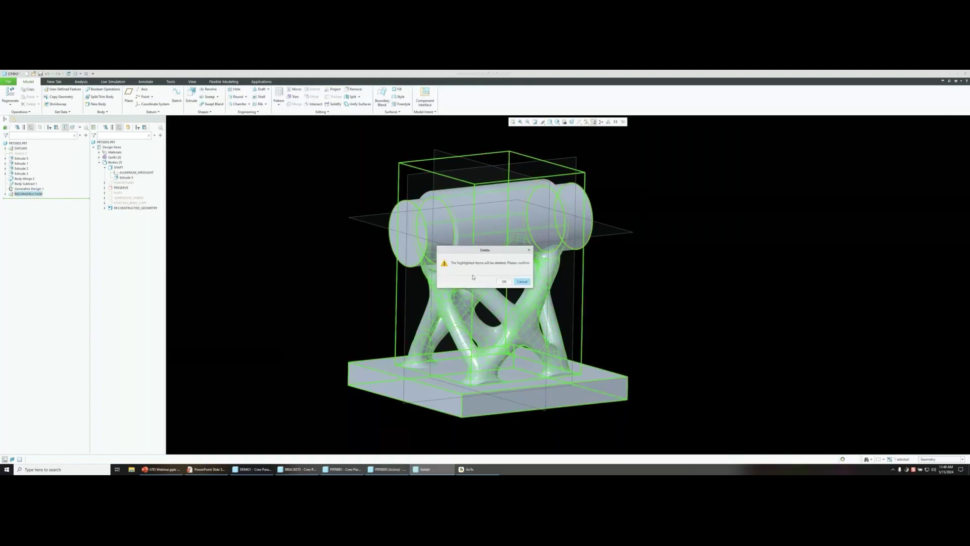
{"action": "key", "text": "Return"}
{"action": "left_click", "coordinate": [262, 82]}
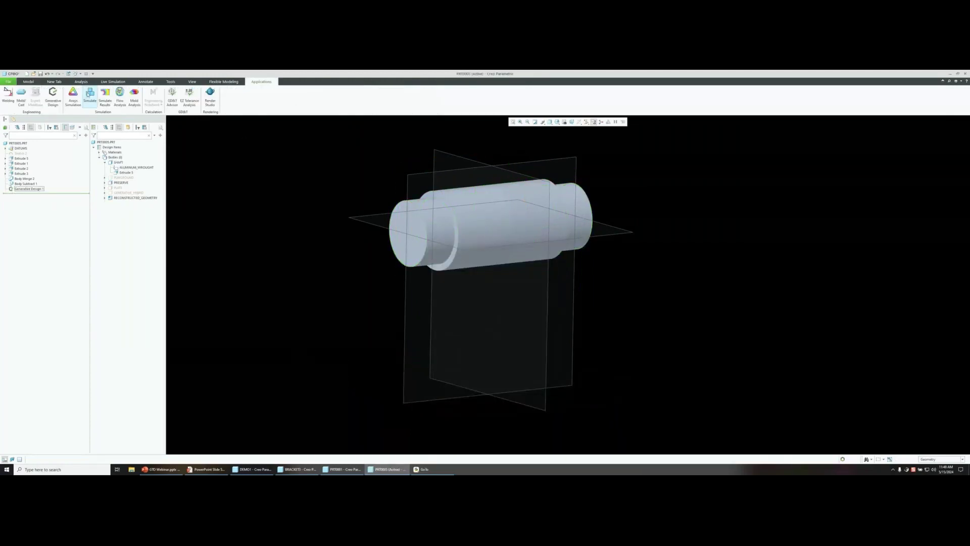
{"action": "left_click", "coordinate": [53, 96]}
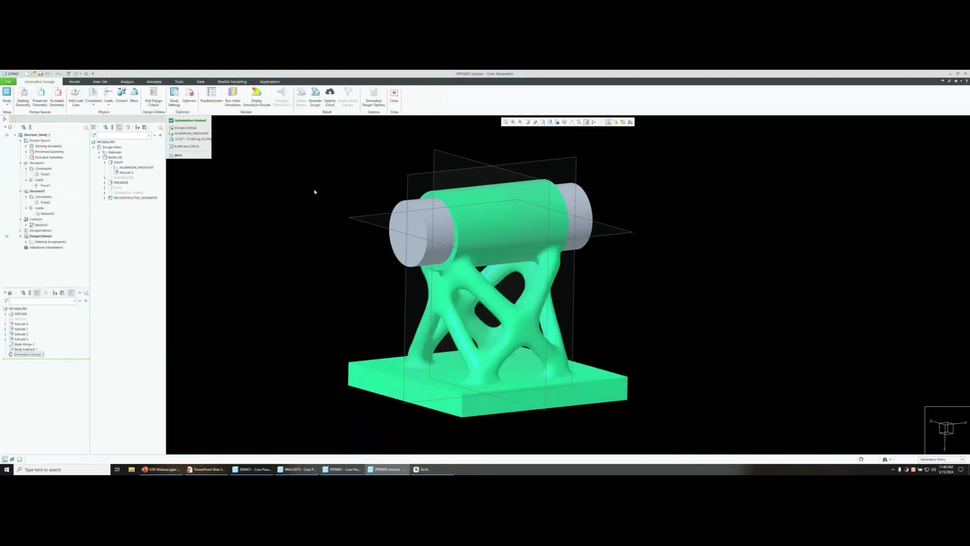
Add a Linear Extrude constraint to DesignCriteria2 with the vertical datum plane perpendicular to the shaft as direction reference, and rerun the optimization
{"action": "left_click", "coordinate": [43, 237]}
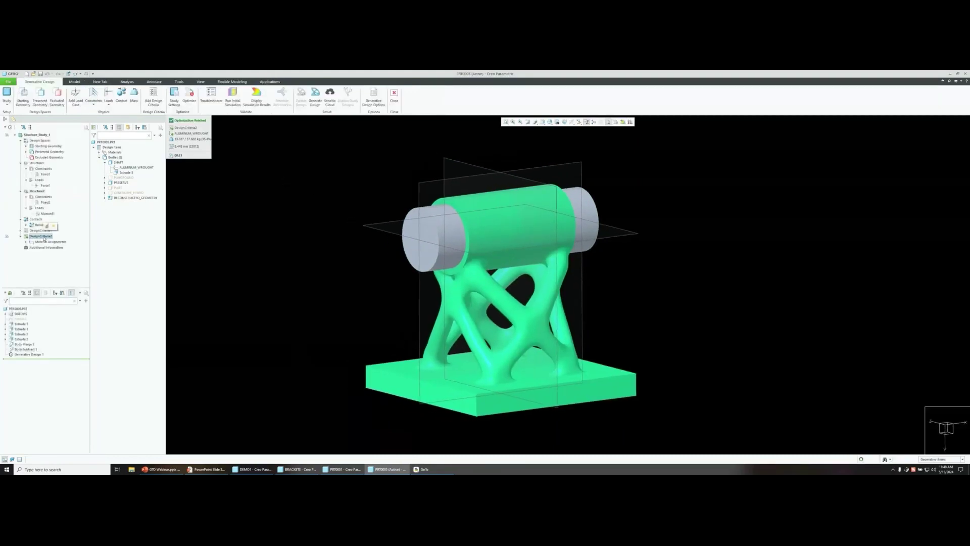
{"action": "left_click", "coordinate": [47, 226]}
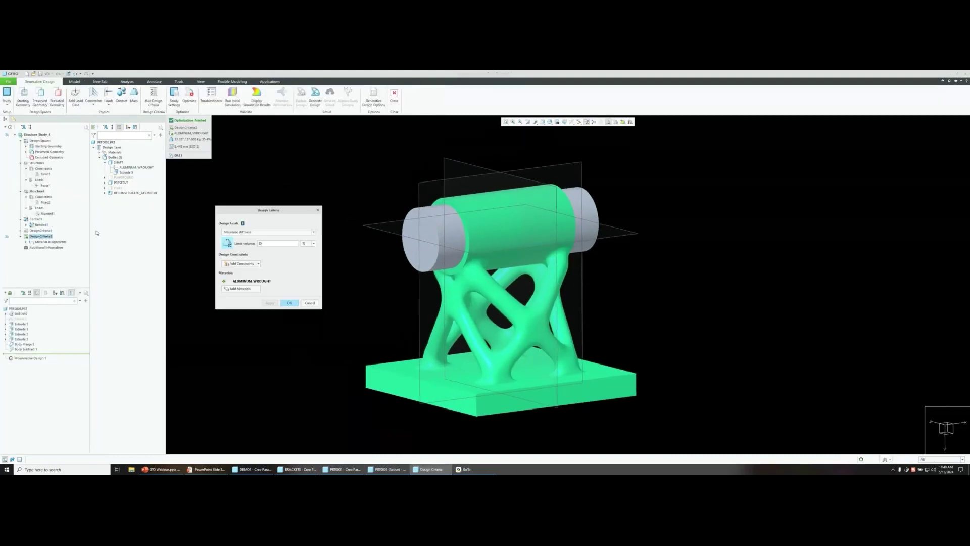
{"action": "left_click", "coordinate": [258, 263]}
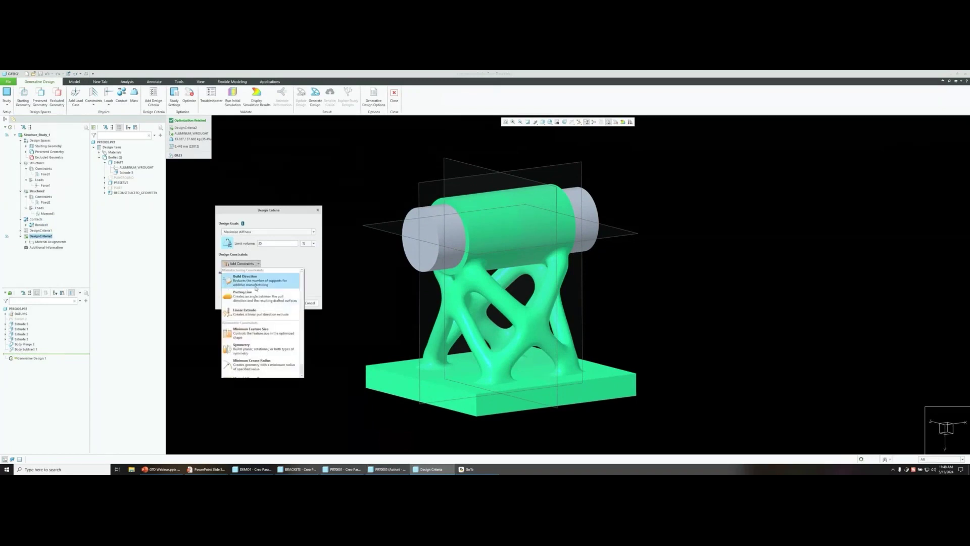
{"action": "left_click", "coordinate": [250, 312]}
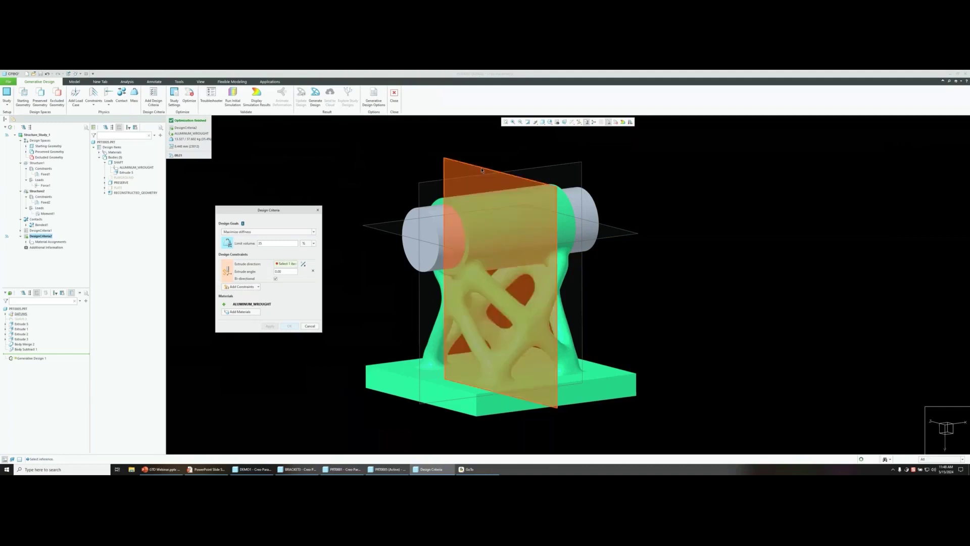
{"action": "left_click", "coordinate": [498, 173]}
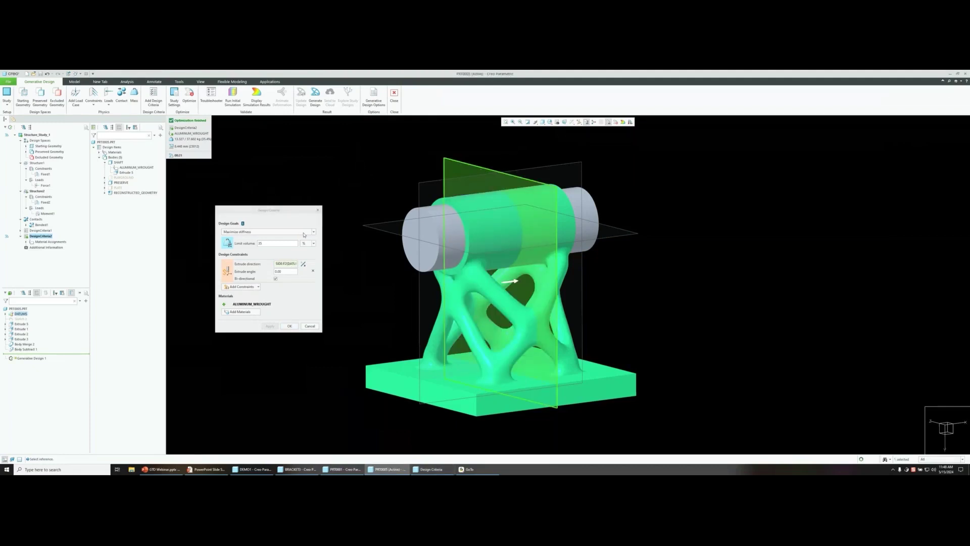
{"action": "left_click", "coordinate": [294, 326]}
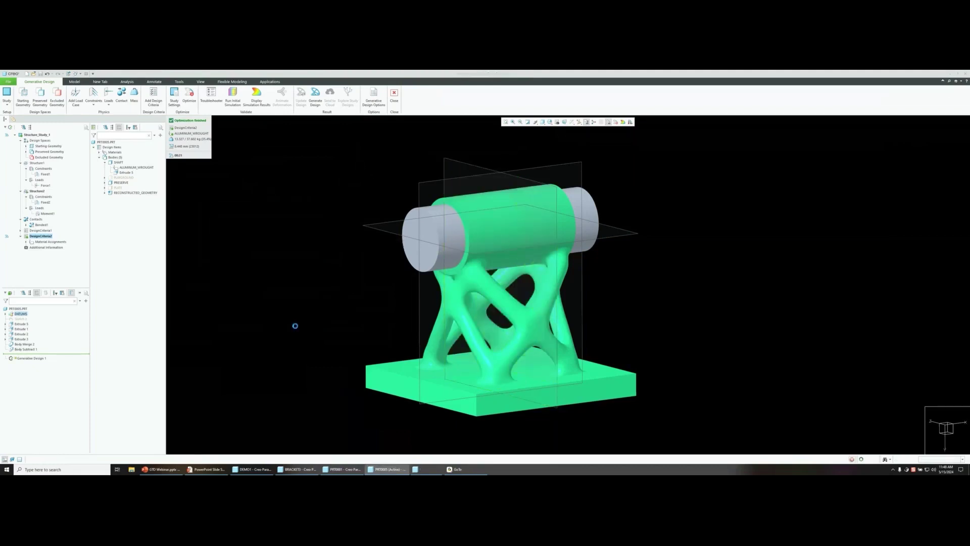
{"action": "left_click", "coordinate": [191, 96]}
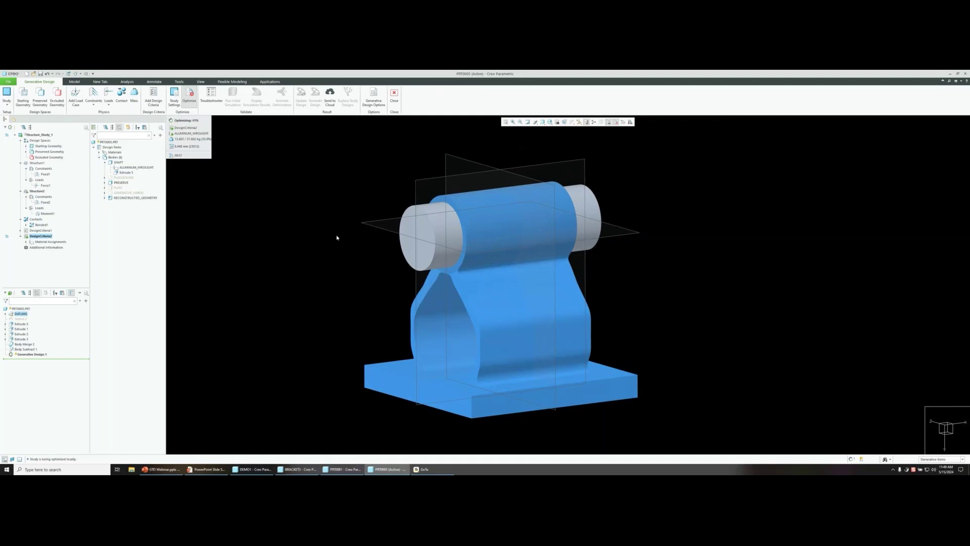
{"action": "mouse_move", "coordinate": [337, 237]}
{"action": "middle_mouse_down"}
{"action": "mouse_move", "coordinate": [366, 217]}
{"action": "mouse_move", "coordinate": [392, 230]}
{"action": "mouse_move", "coordinate": [384, 239]}
{"action": "middle_mouse_up"}
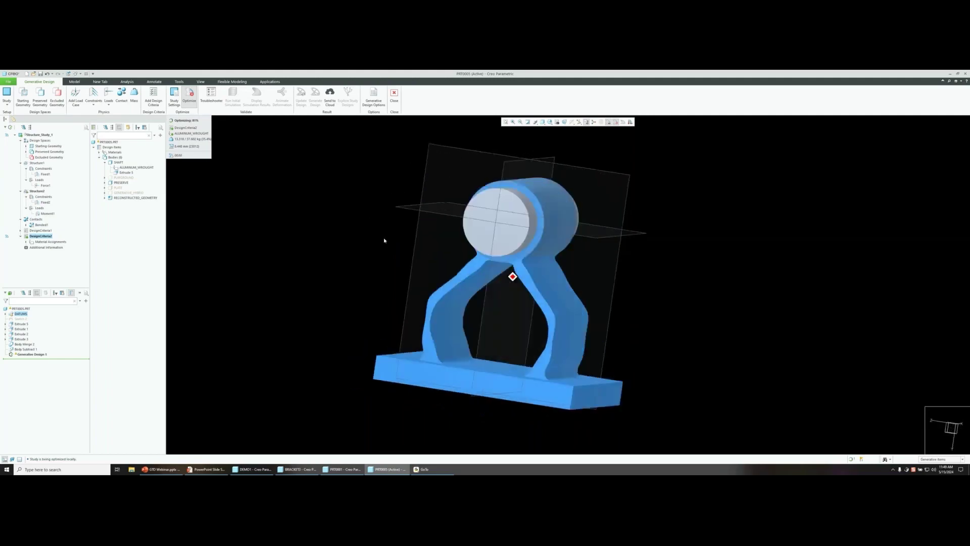
Switch to the DEMO1 model and hide the WRENCH-ENV body to inspect the wrench and nut within the optimized support
{"action": "left_click", "coordinate": [253, 469]}
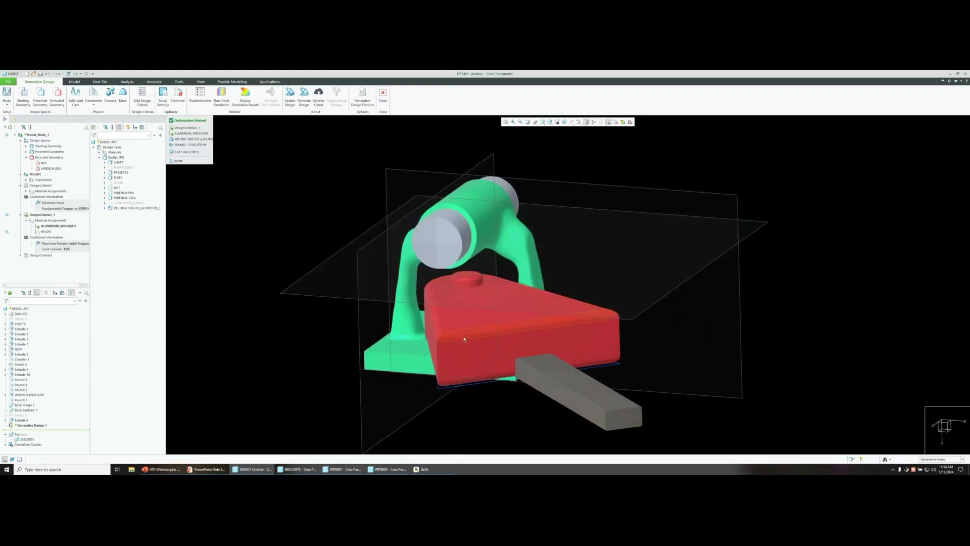
{"action": "left_click", "coordinate": [124, 193]}
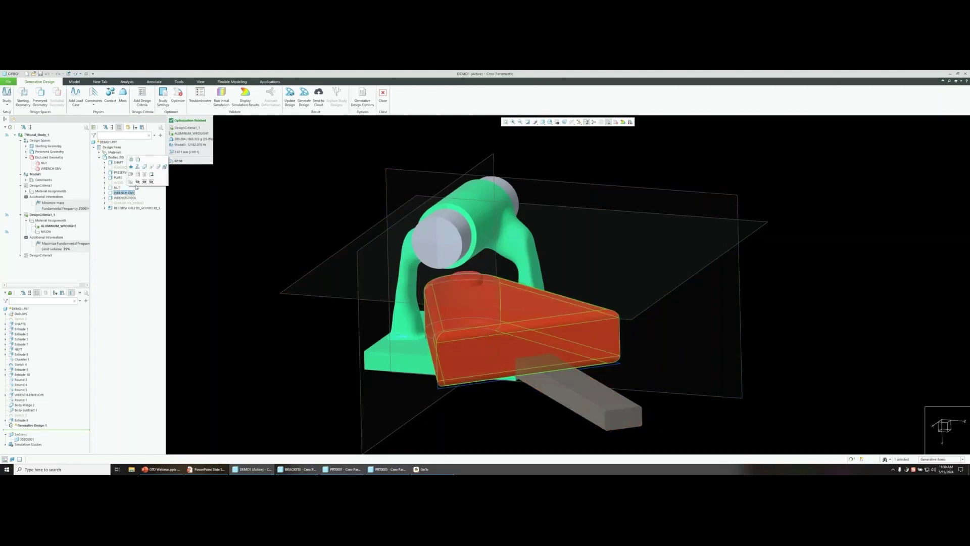
{"action": "left_click", "coordinate": [137, 183]}
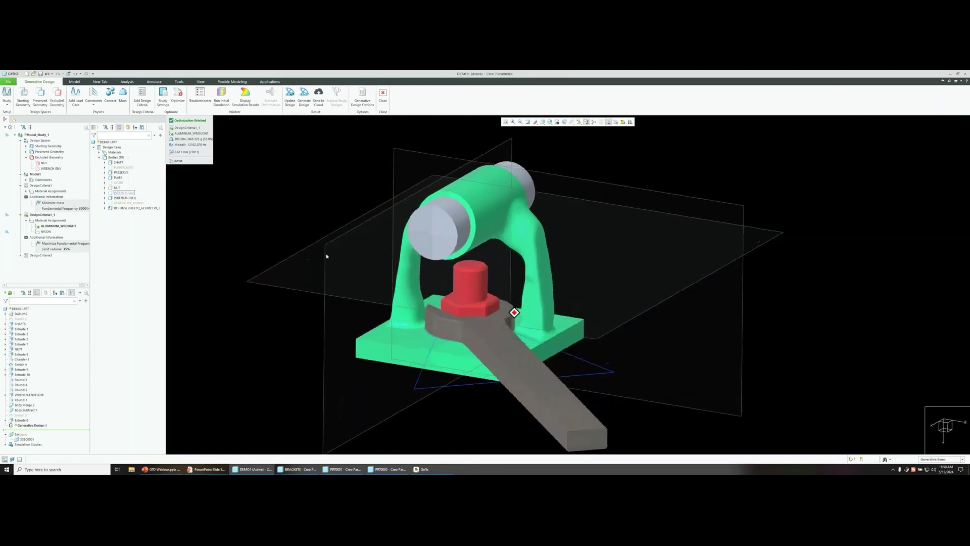
{"action": "middle_click_drag", "start_coordinate": [375, 275], "coordinate": [509, 329]}
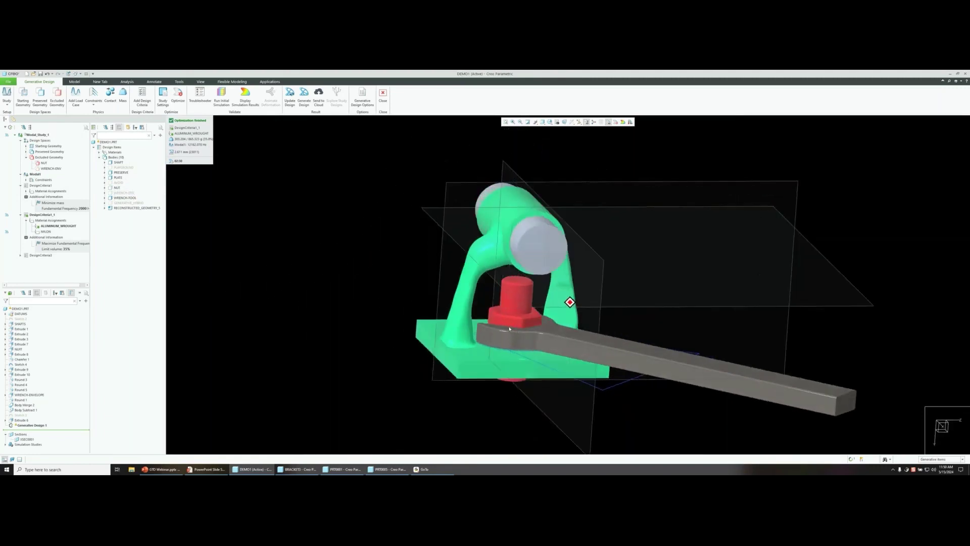
{"action": "middle_click_drag", "start_coordinate": [489, 325], "coordinate": [46, 216]}
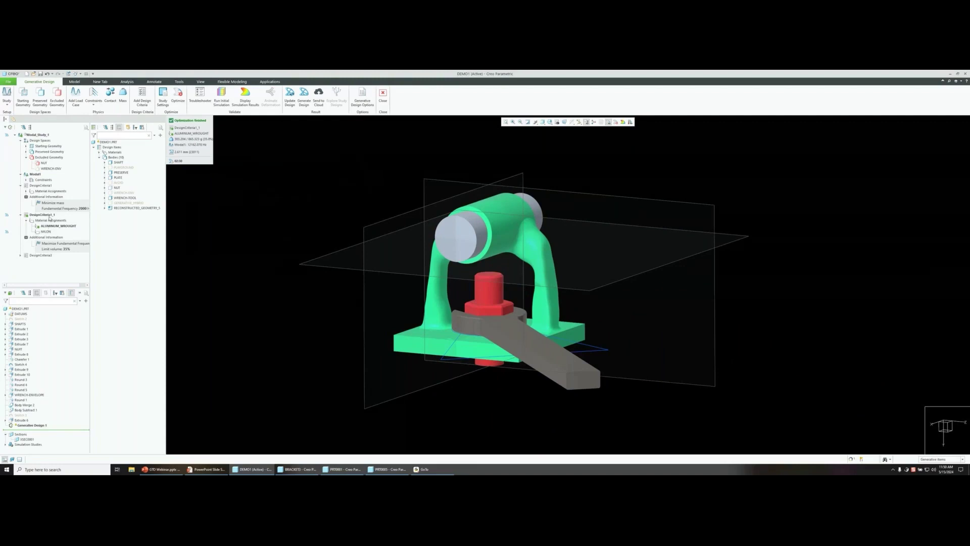
Edit DesignCriteria1_1 to use NYLON as the active material with a 45% volume limit, and run the optimization
{"action": "left_click", "coordinate": [49, 217]}
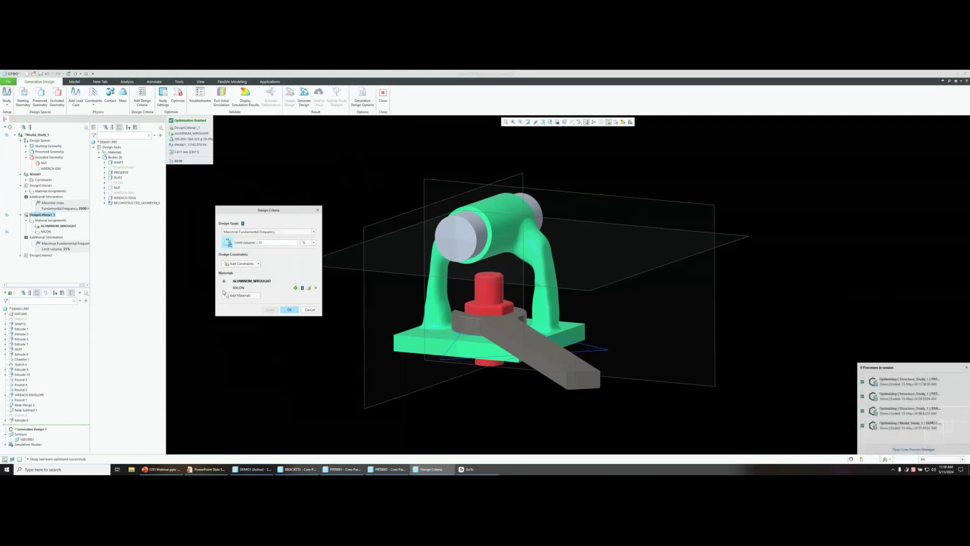
{"action": "left_click", "coordinate": [295, 289]}
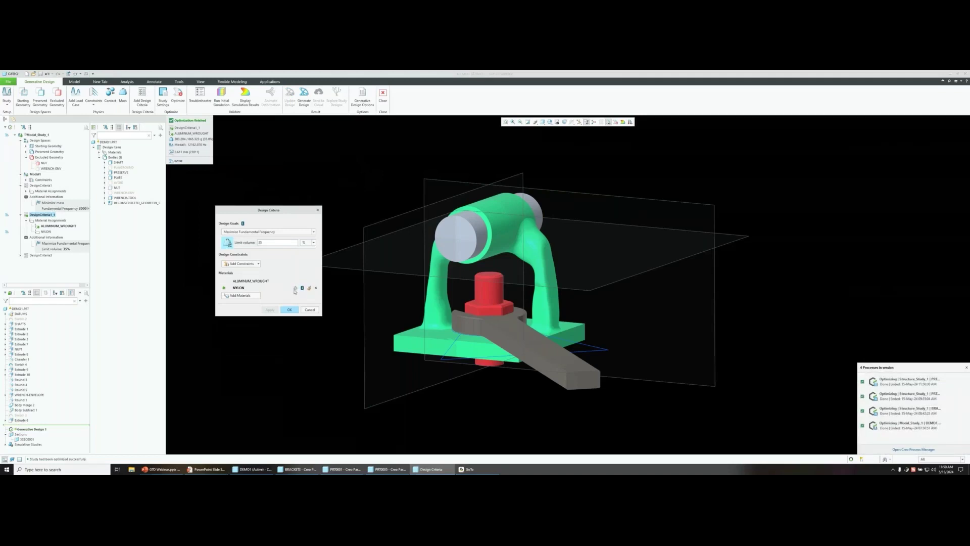
{"action": "double_click", "coordinate": [271, 242]}
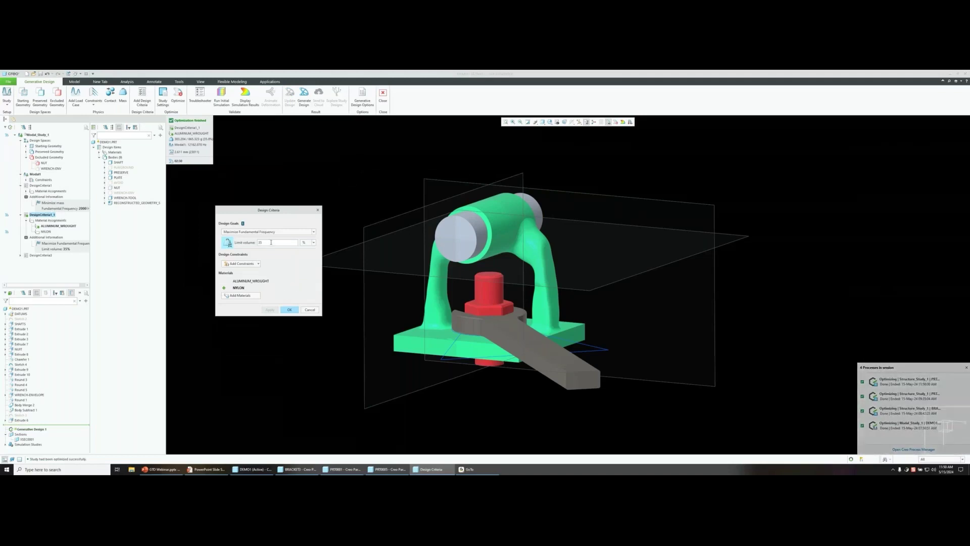
{"action": "type", "text": "45"}
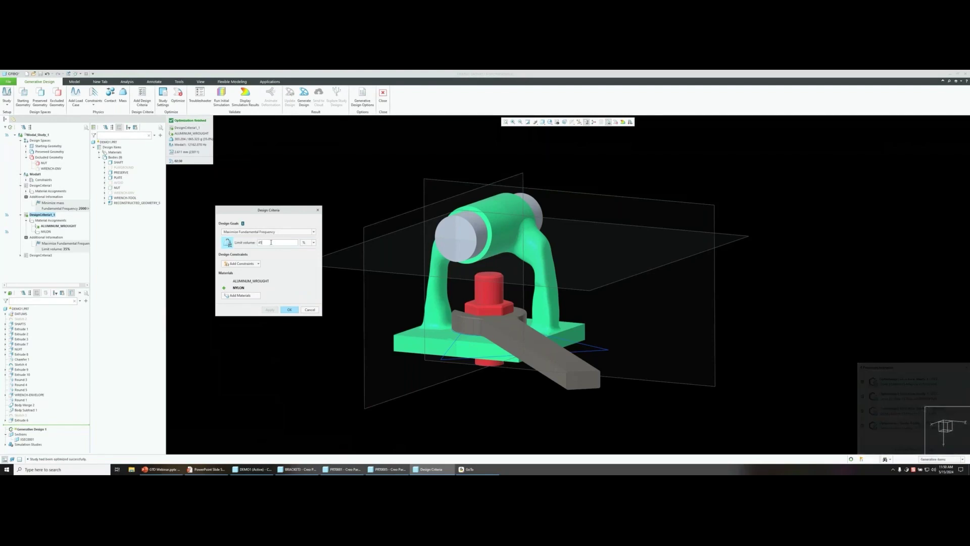
{"action": "left_click", "coordinate": [296, 309]}
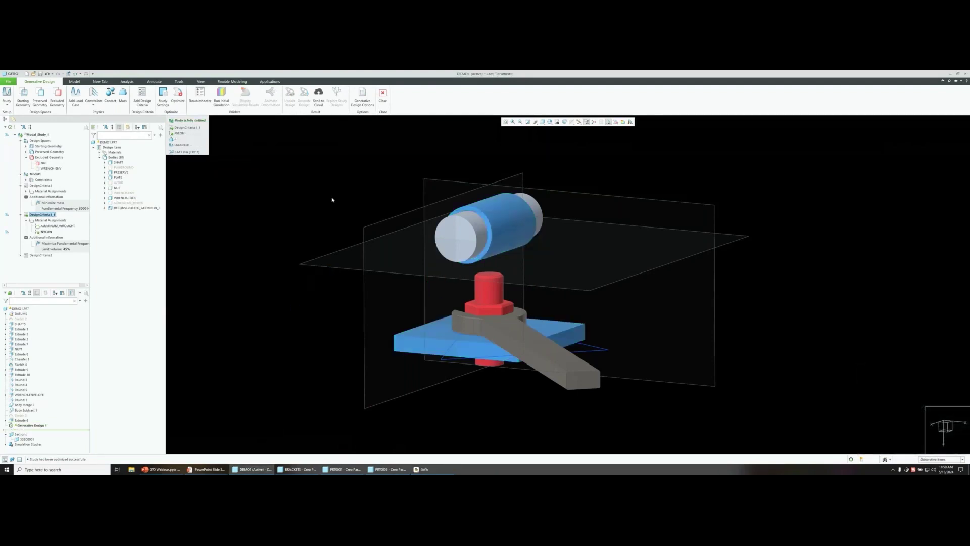
{"action": "left_click", "coordinate": [179, 97]}
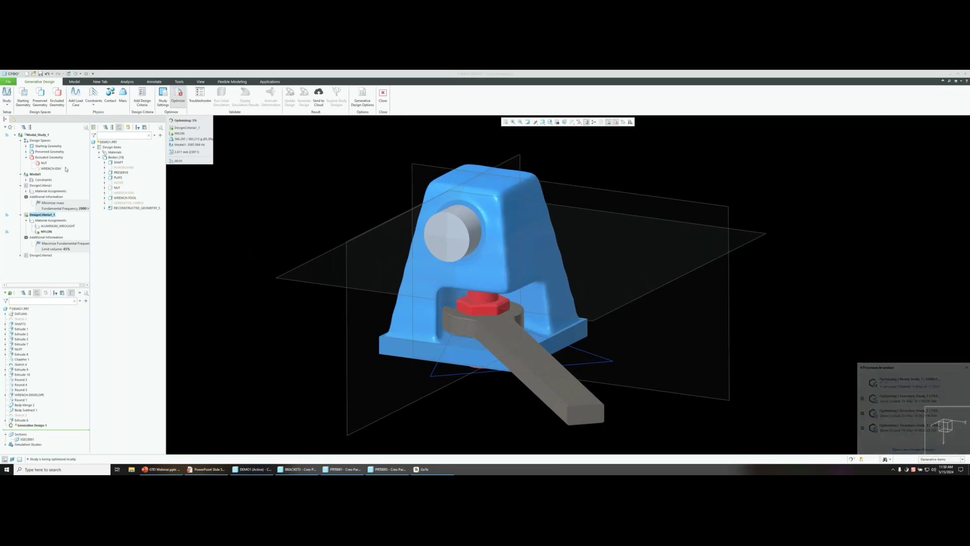
Examine the excluded geometry and the evolving nylon shape around the nut and wrench while the optimization runs
{"action": "left_click", "coordinate": [45, 159]}
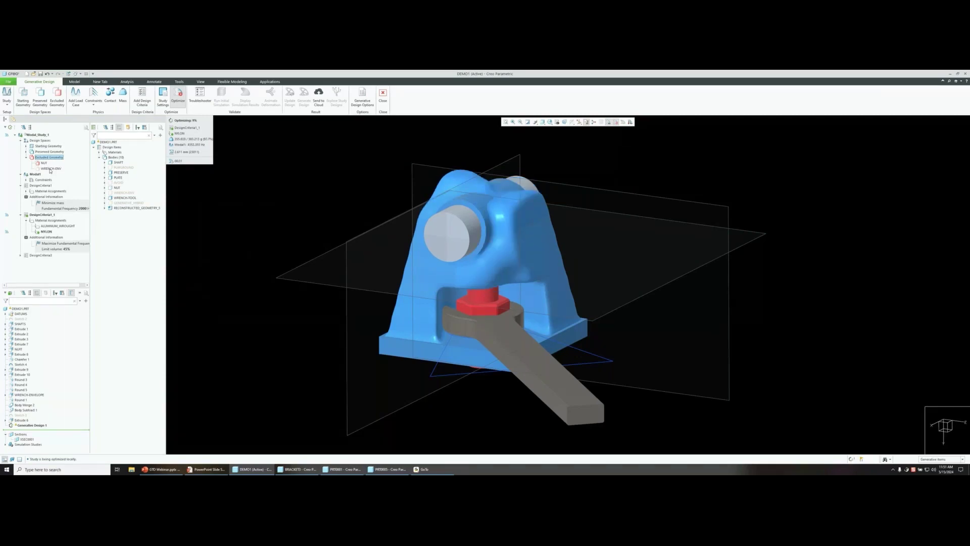
{"action": "mouse_move", "coordinate": [541, 308]}
{"action": "middle_mouse_down"}
{"action": "mouse_move", "coordinate": [481, 308]}
{"action": "mouse_move", "coordinate": [512, 308]}
{"action": "middle_mouse_up"}
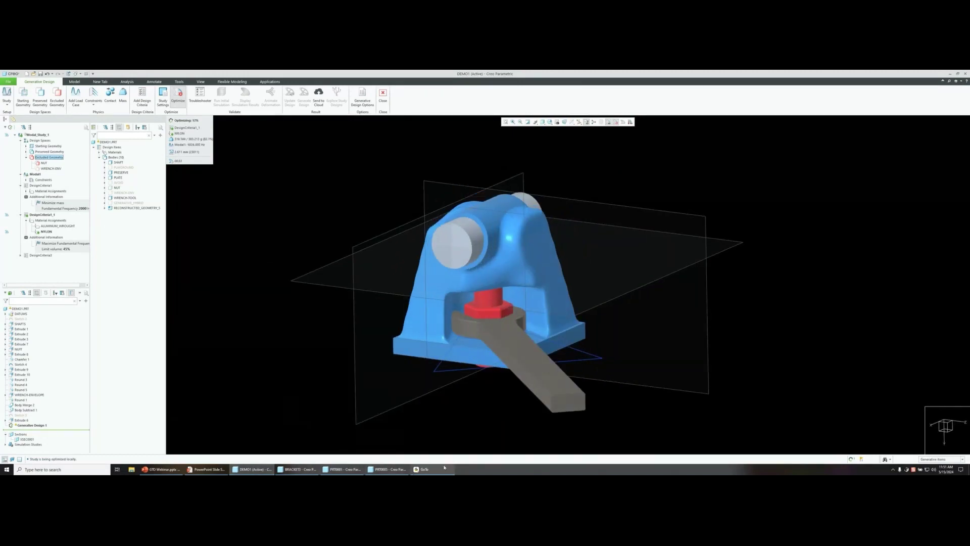
{"action": "left_click", "coordinate": [423, 469]}
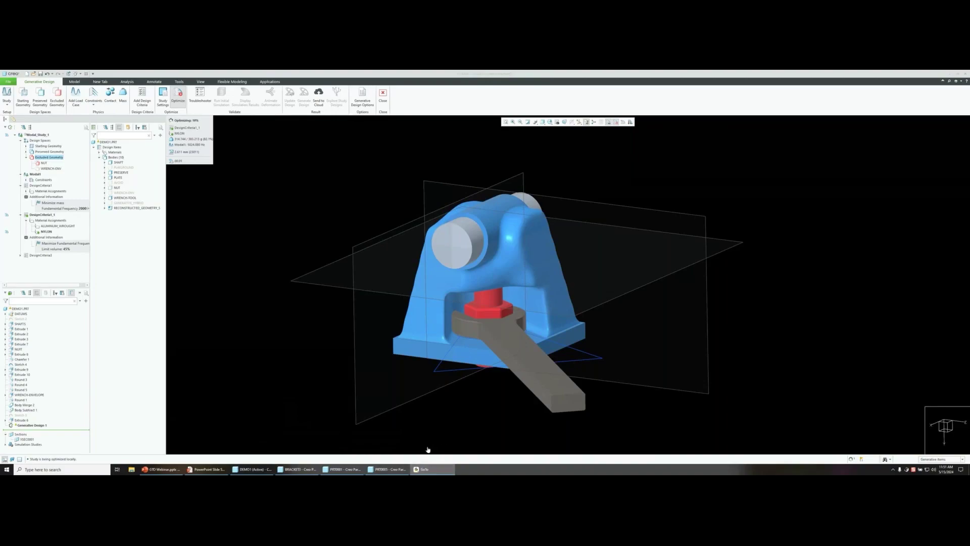
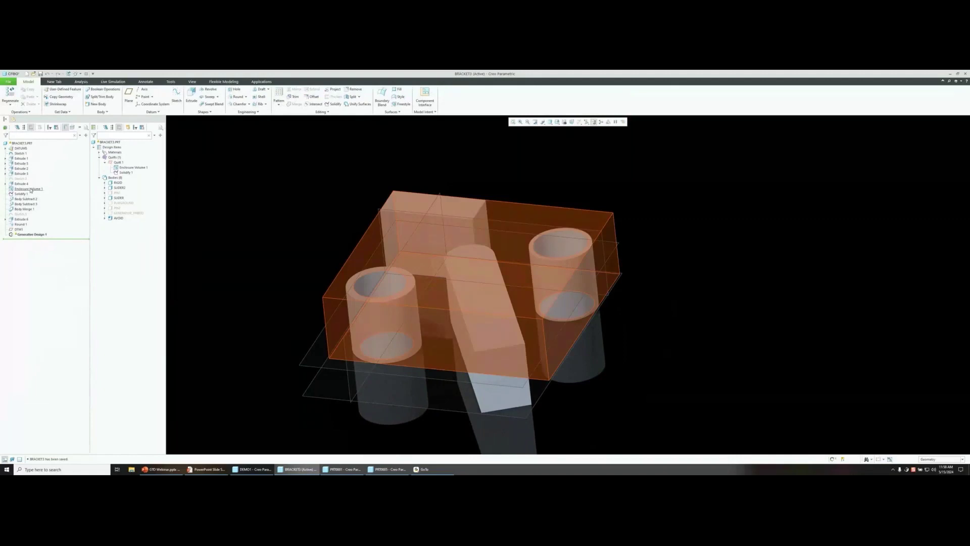
In the BRACKETS model, examine the extrudes of the rectangular block and the first pin together with their bodies
{"action": "left_click", "coordinate": [24, 159]}
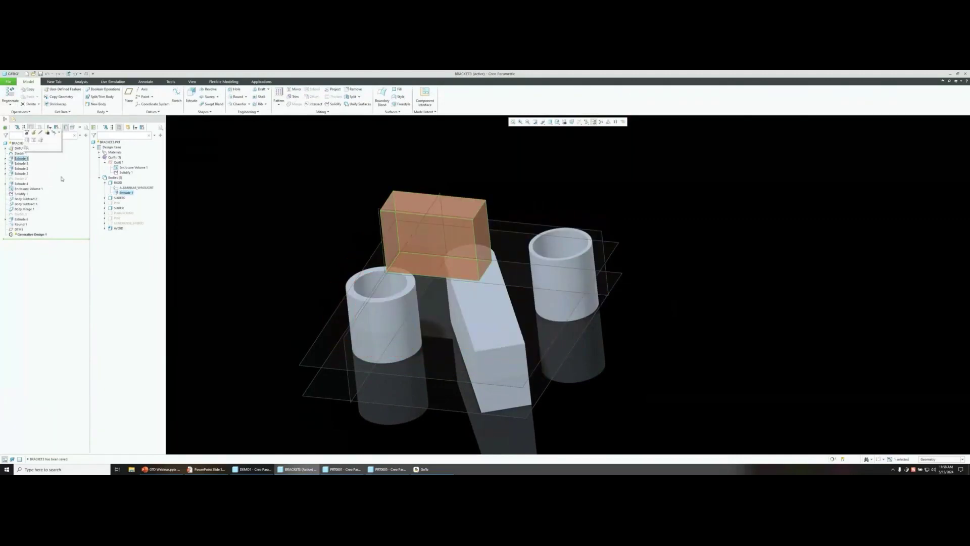
{"action": "left_click", "coordinate": [116, 183]}
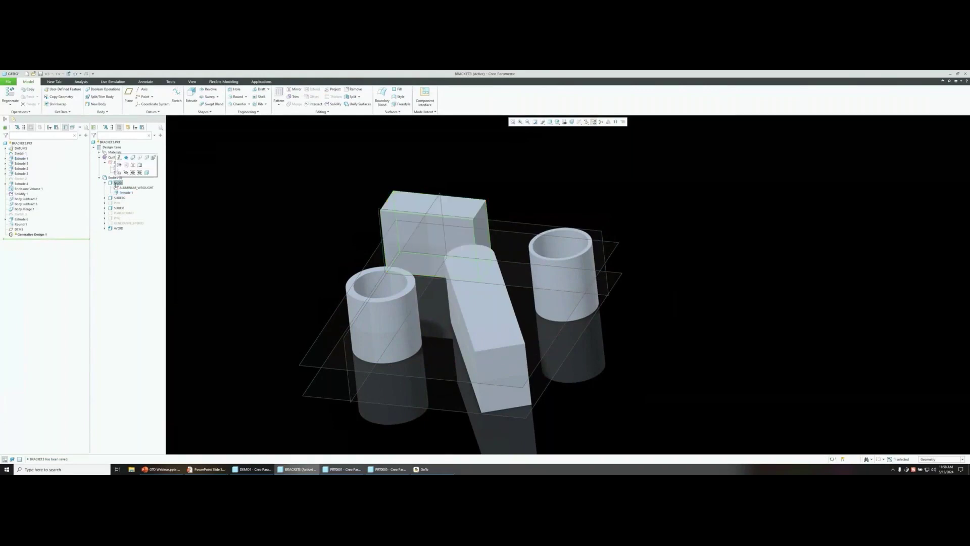
{"action": "left_click", "coordinate": [17, 164]}
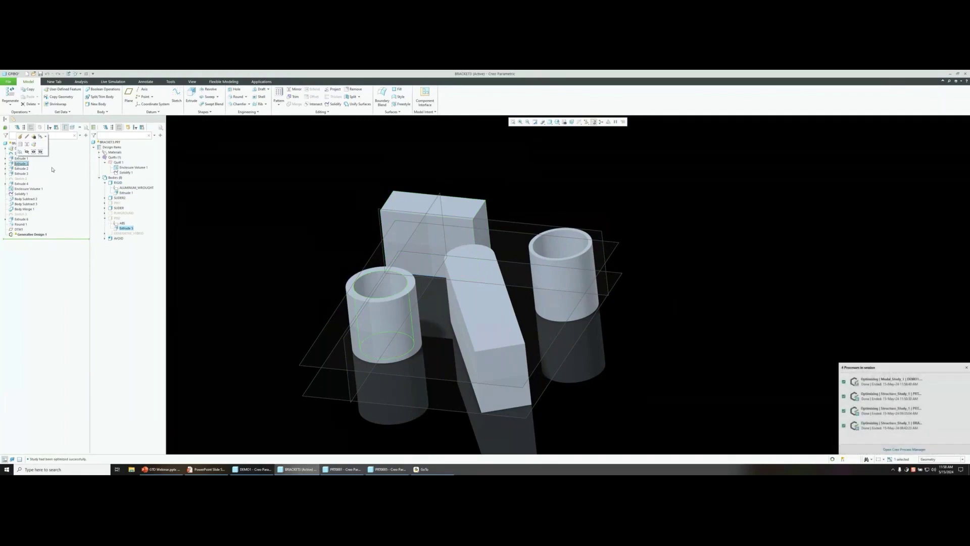
{"action": "left_click", "coordinate": [117, 218]}
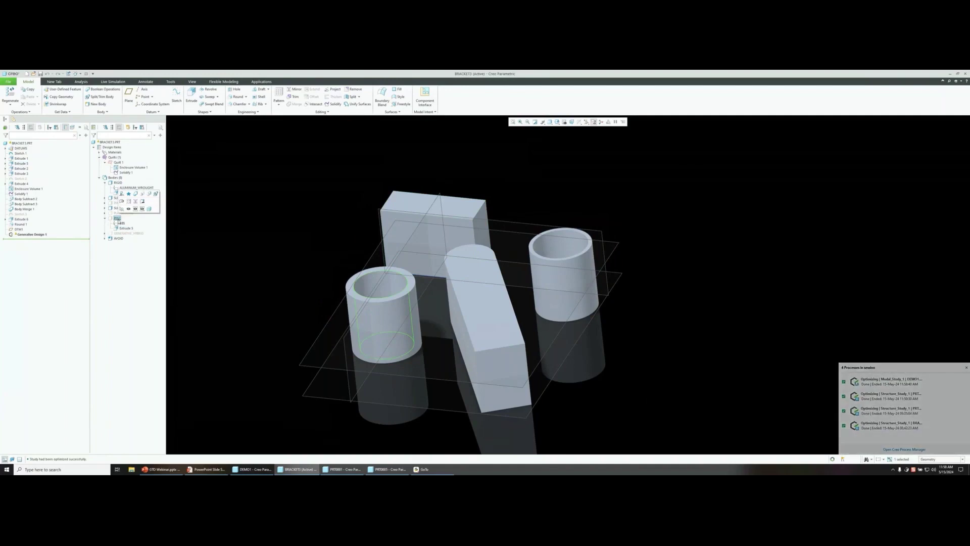
Show the hidden PIN2 body and isolate it in the view
{"action": "left_click", "coordinate": [128, 209]}
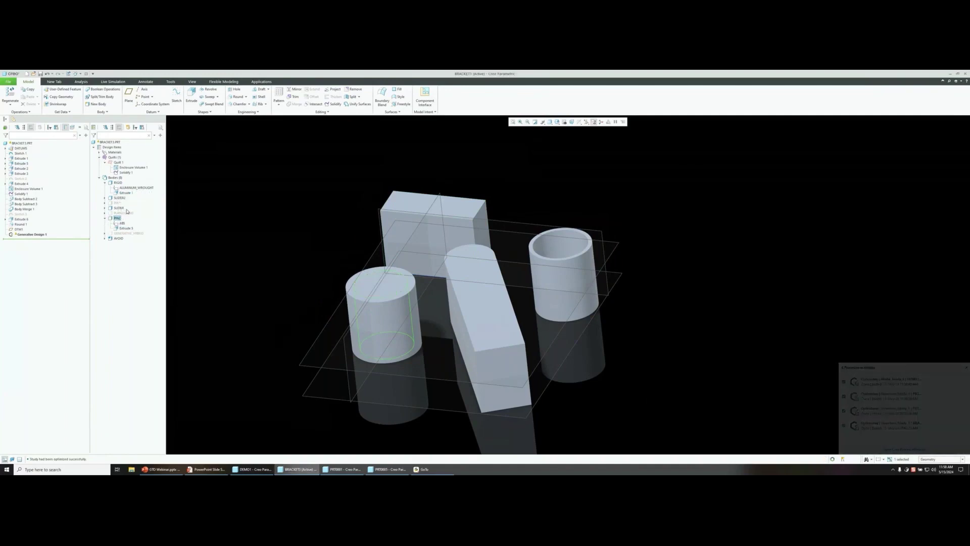
{"action": "right_click", "coordinate": [118, 218]}
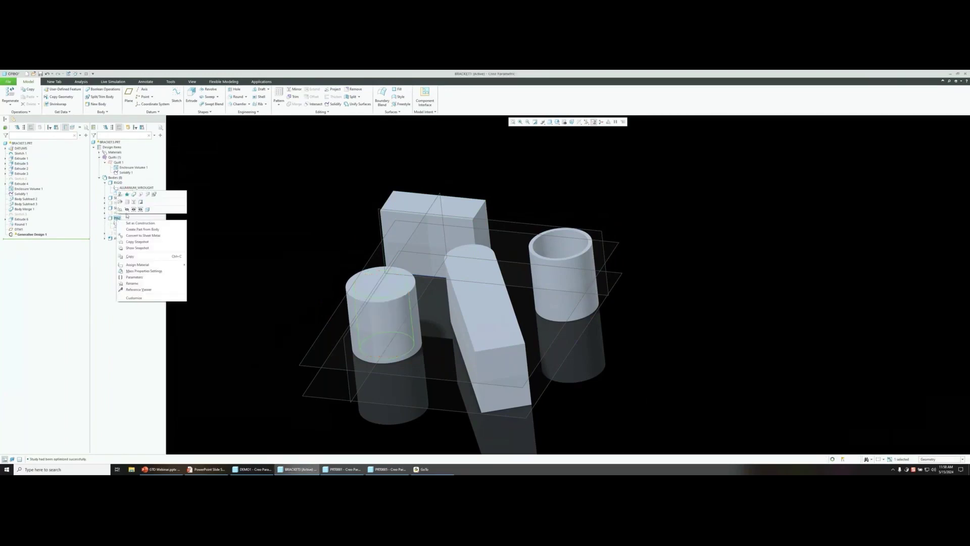
{"action": "left_click", "coordinate": [133, 209]}
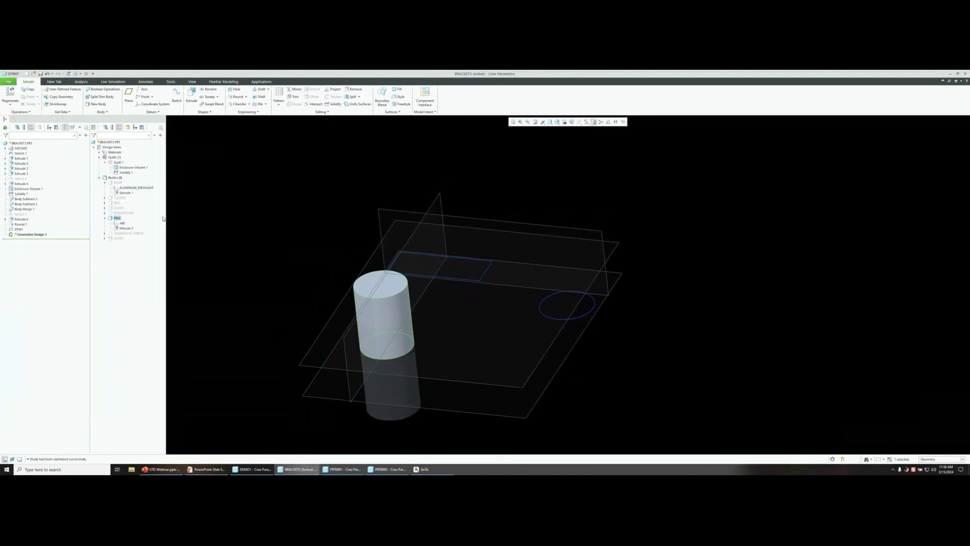
Display all bodies of the part and hide the generative design result body
{"action": "left_click", "coordinate": [118, 218]}
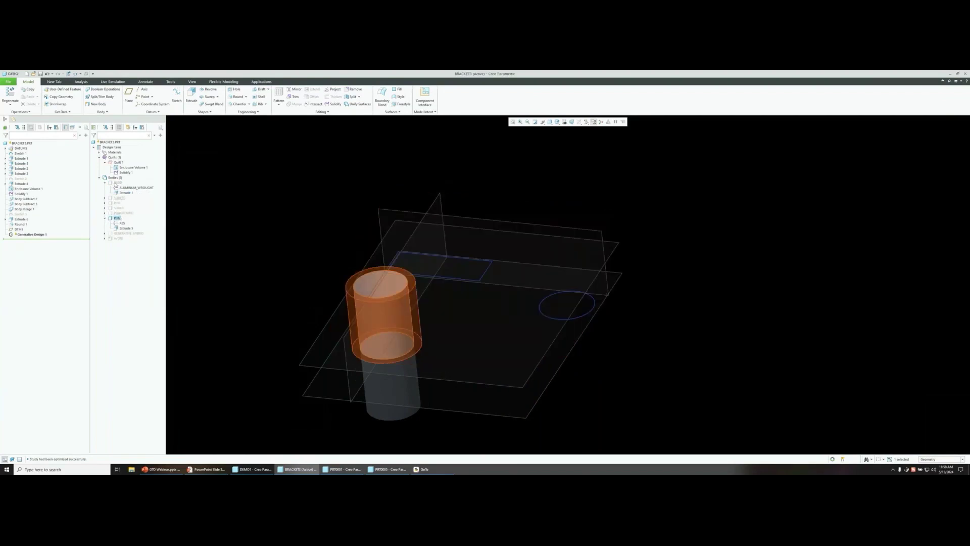
{"action": "left_click", "coordinate": [125, 167]}
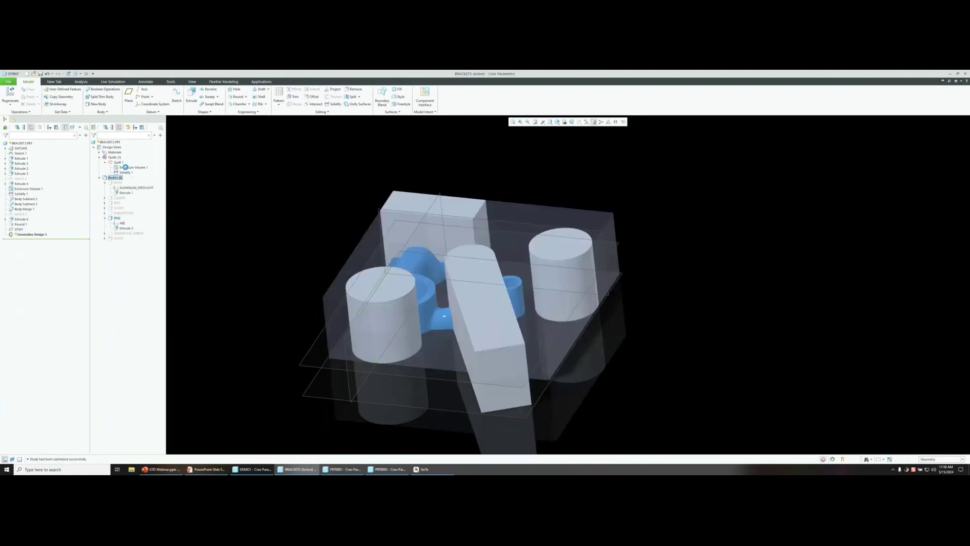
{"action": "mouse_move", "coordinate": [301, 246]}
{"action": "middle_mouse_down"}
{"action": "mouse_move", "coordinate": [338, 260]}
{"action": "mouse_move", "coordinate": [143, 233]}
{"action": "middle_mouse_up"}
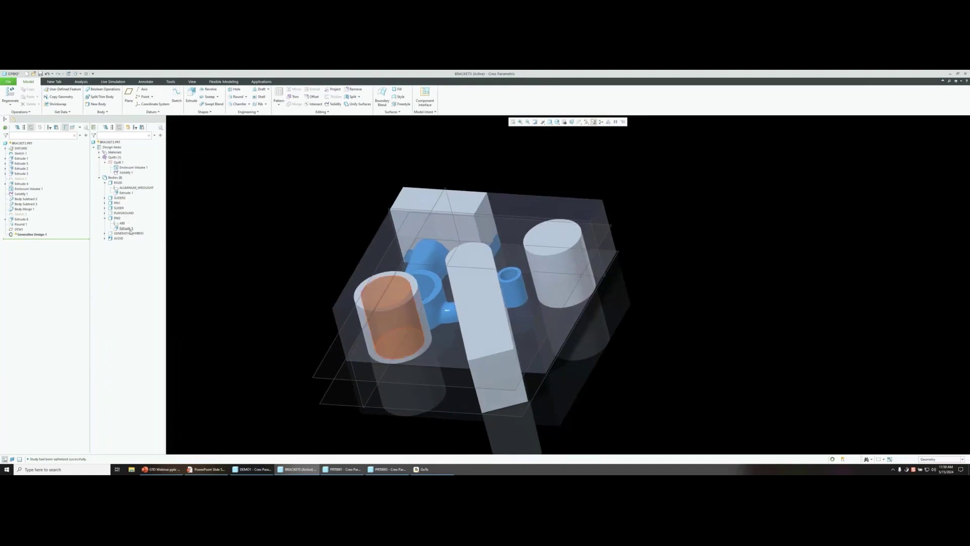
{"action": "left_click", "coordinate": [131, 233]}
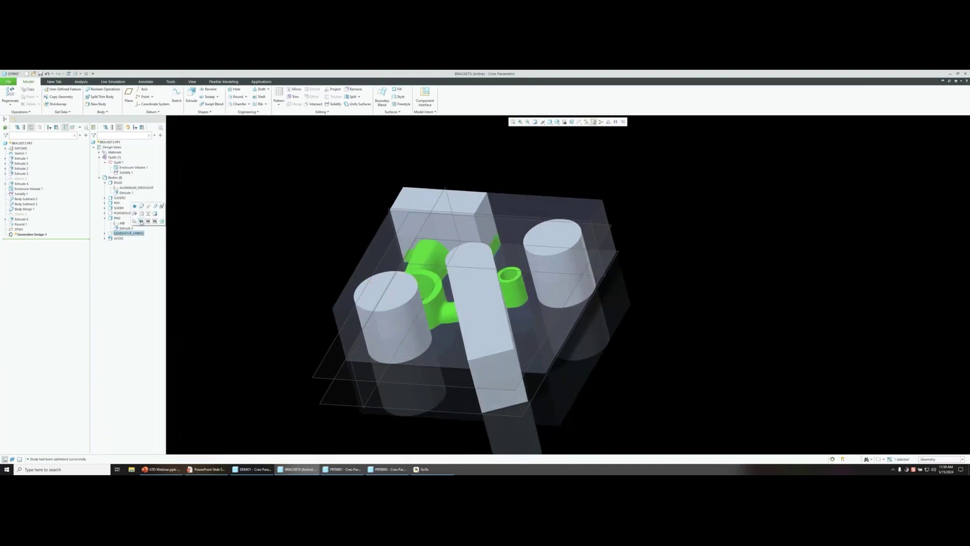
{"action": "left_click", "coordinate": [142, 221]}
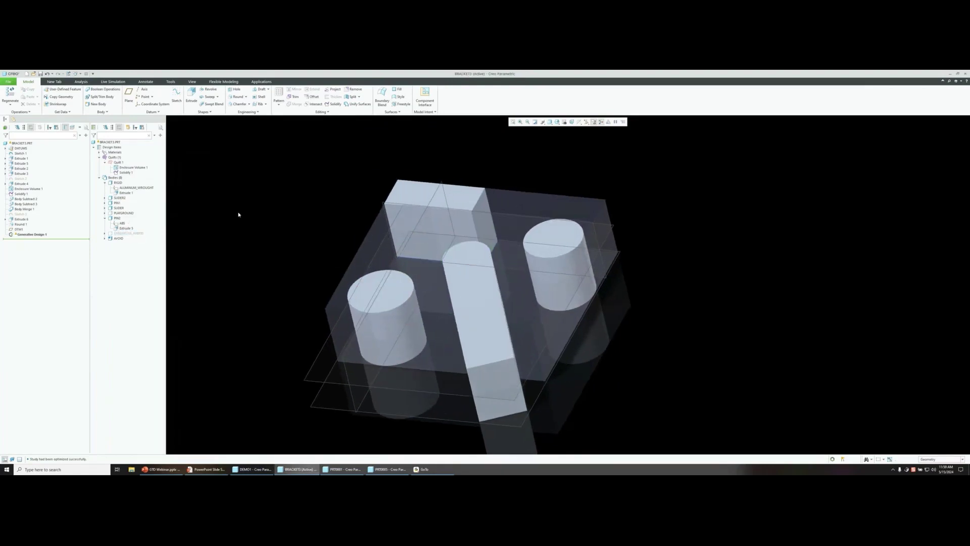
Examine which bodies the extrudes of the two pins and the first pin's surrounding sleeve create
{"action": "left_click", "coordinate": [22, 163]}
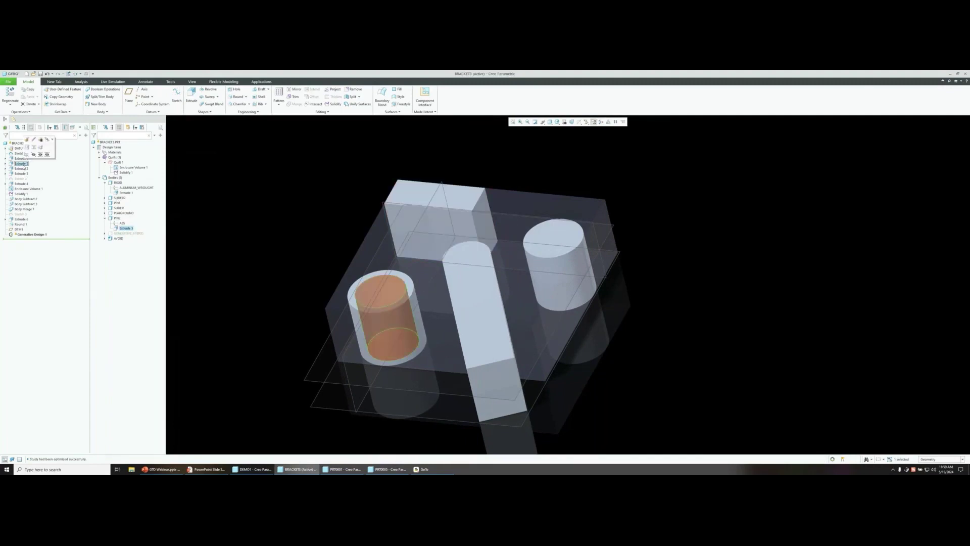
{"action": "left_click", "coordinate": [24, 169]}
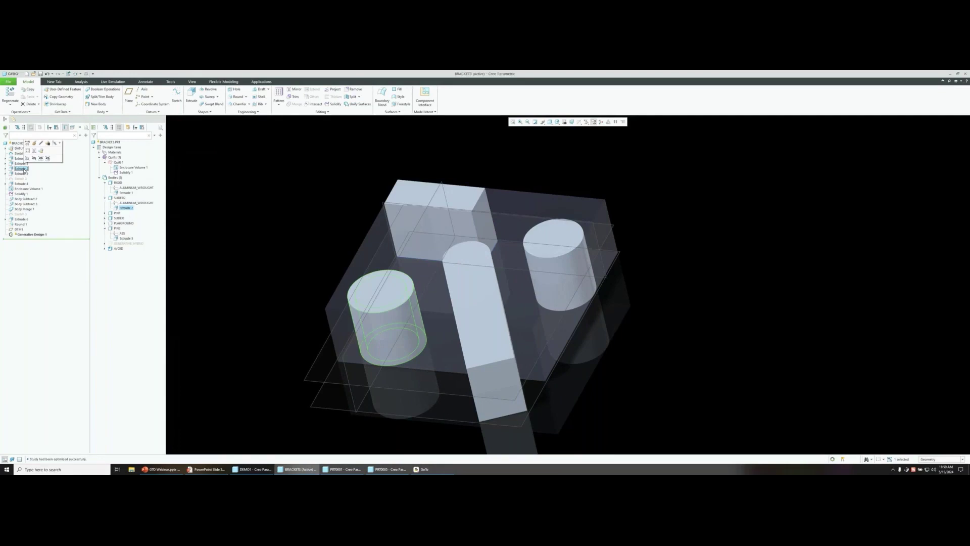
{"action": "left_click", "coordinate": [22, 173]}
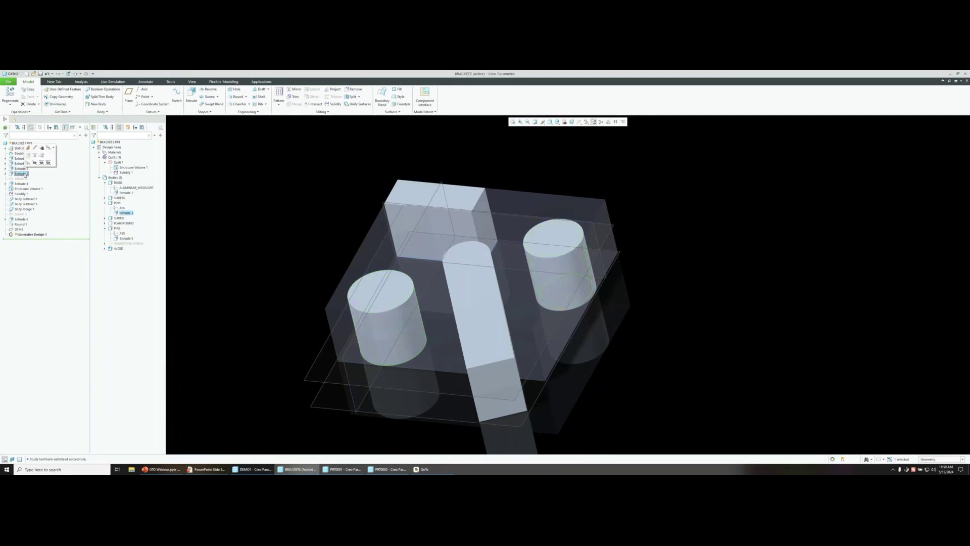
Try a thicker wall for Extrude 4, the sleeve around the second pin, and undo the change
{"action": "left_click", "coordinate": [22, 185]}
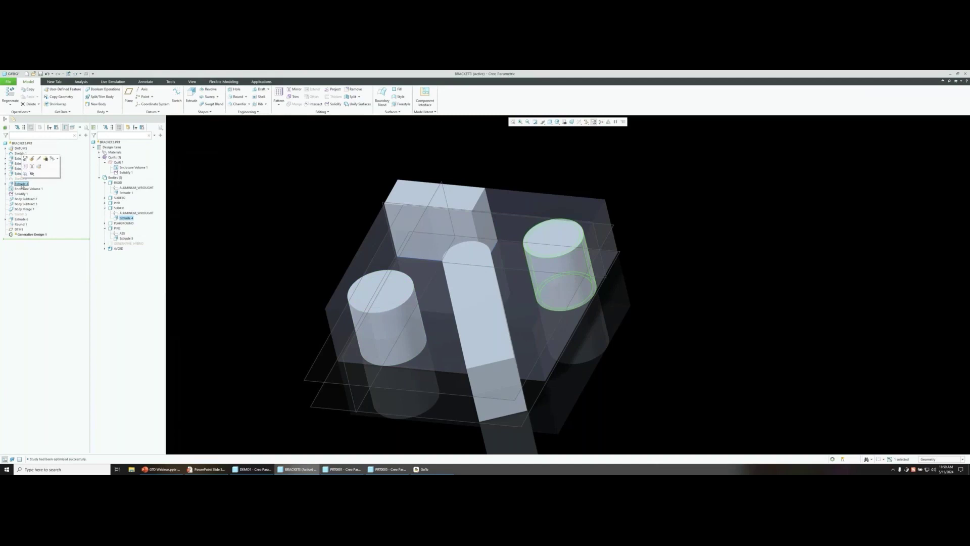
{"action": "left_click", "coordinate": [25, 158]}
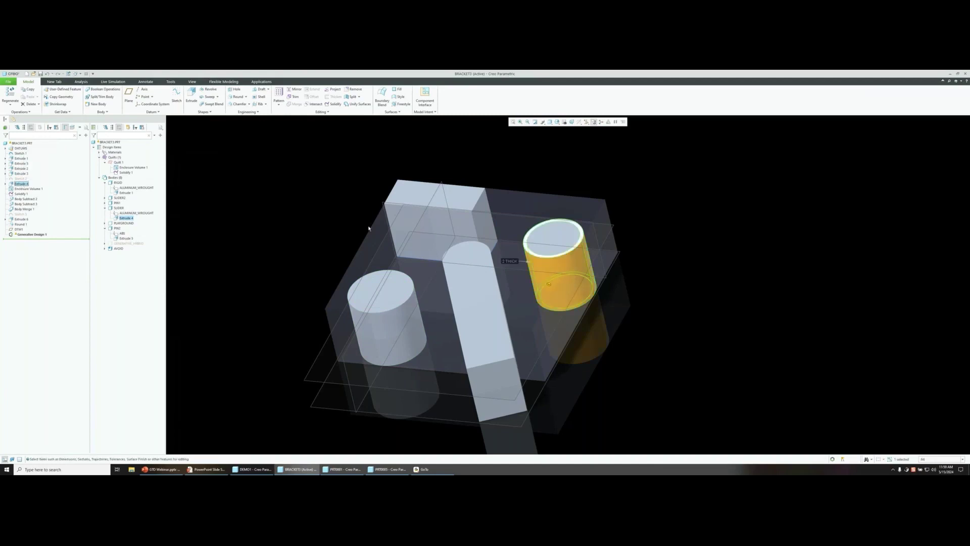
{"action": "left_click", "coordinate": [509, 261]}
{"action": "double_click", "coordinate": [509, 262]}
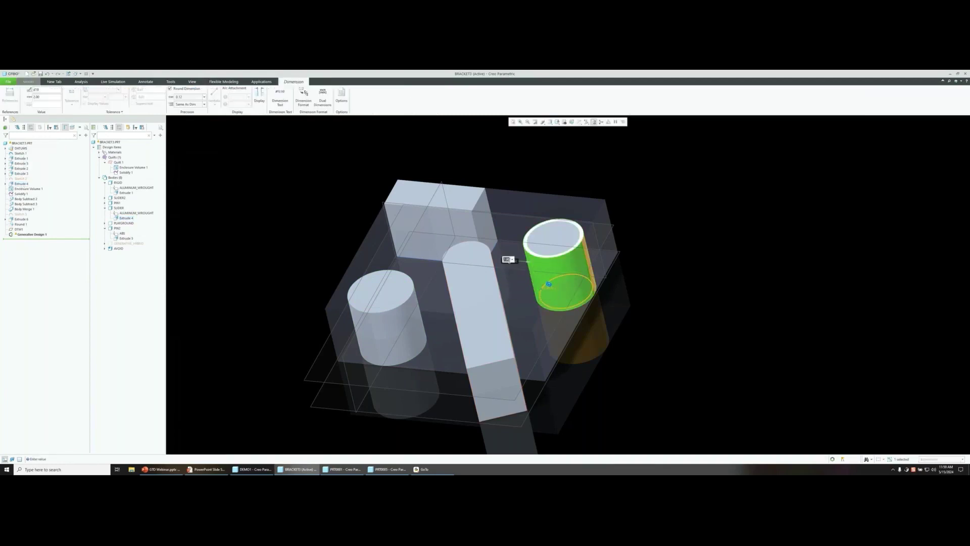
{"action": "type", "text": "3"}
{"action": "key", "text": "Return"}
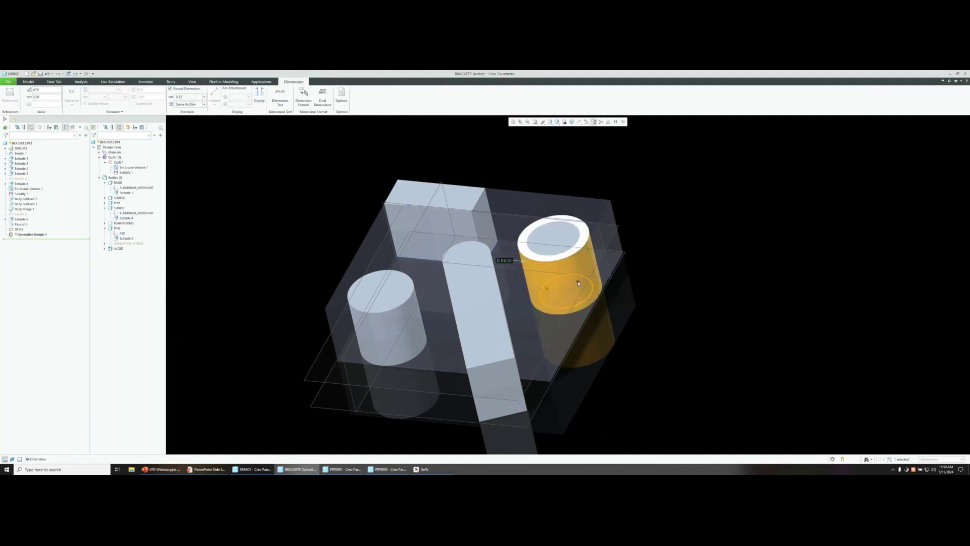
{"action": "key", "text": "ctrl+z"}
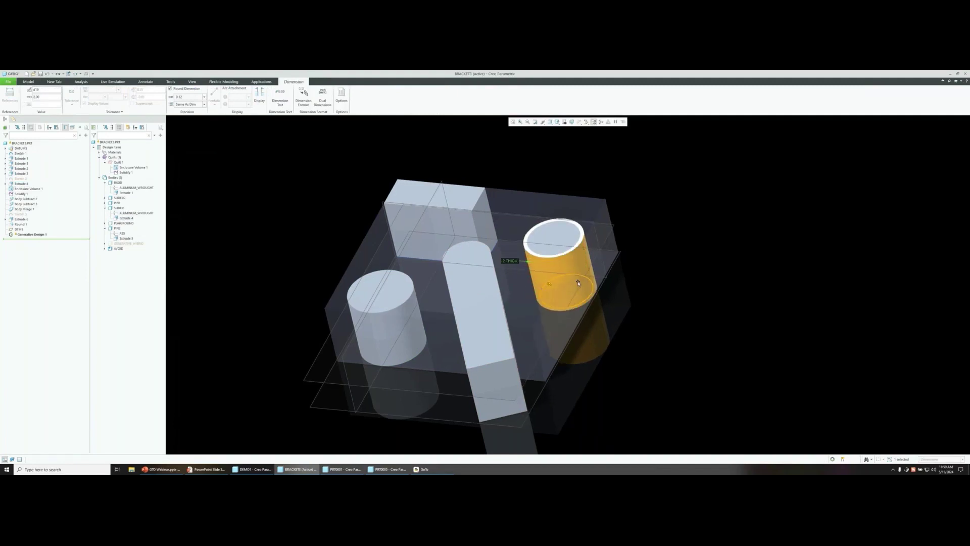
Set the wall thickness of Extrude 4, the second pin's sleeve, to 3 and finish the dimension edit
{"action": "double_click", "coordinate": [515, 261]}
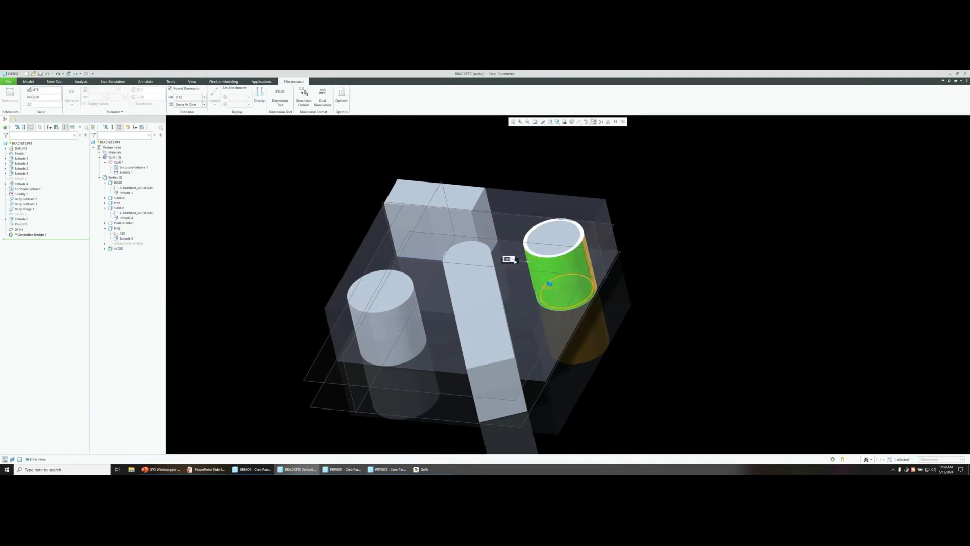
{"action": "type", "text": "3"}
{"action": "key", "text": "Return"}
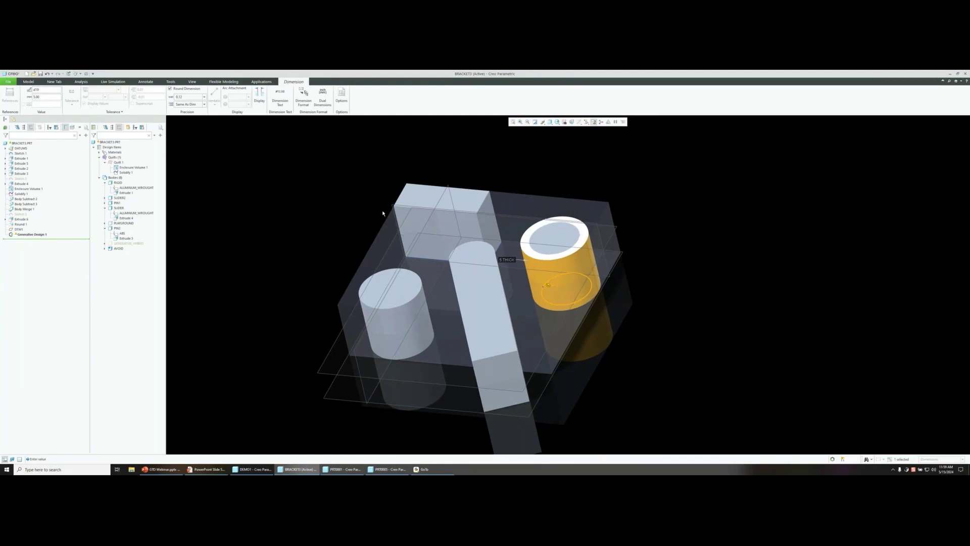
{"action": "left_click", "coordinate": [328, 213]}
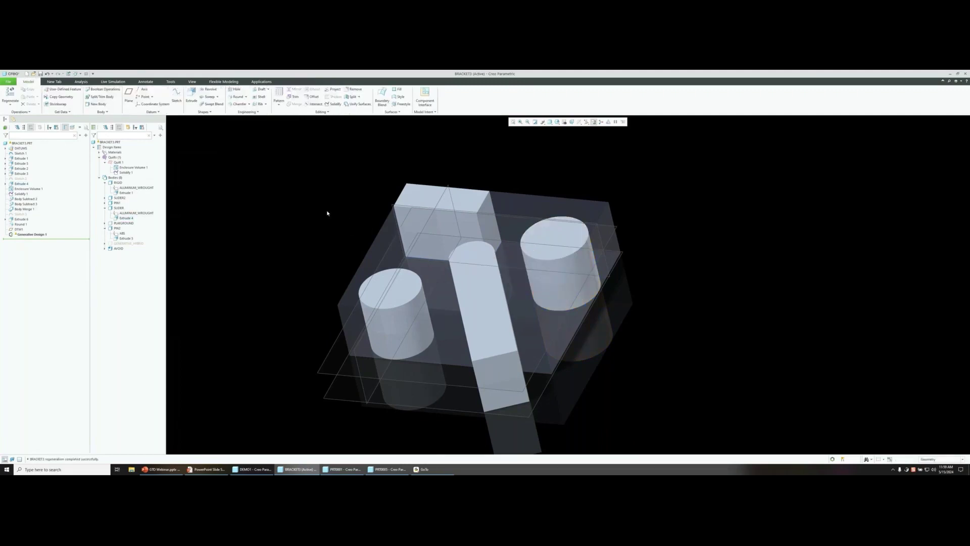
Review the definition of Enclosure Volume 1, comparing the Optimized orientation with the Aligned one, and accept the feature
{"action": "left_click", "coordinate": [24, 189]}
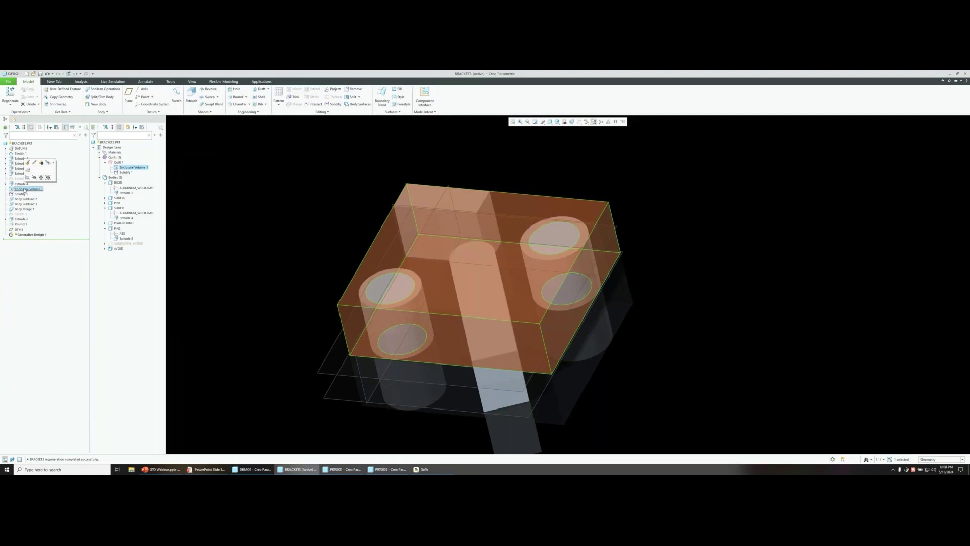
{"action": "left_click", "coordinate": [29, 163]}
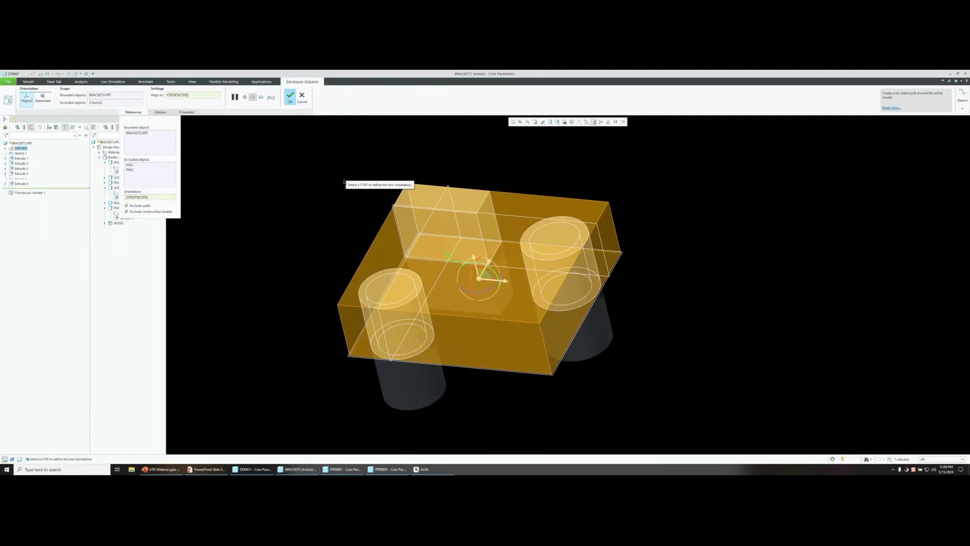
{"action": "left_click", "coordinate": [44, 99]}
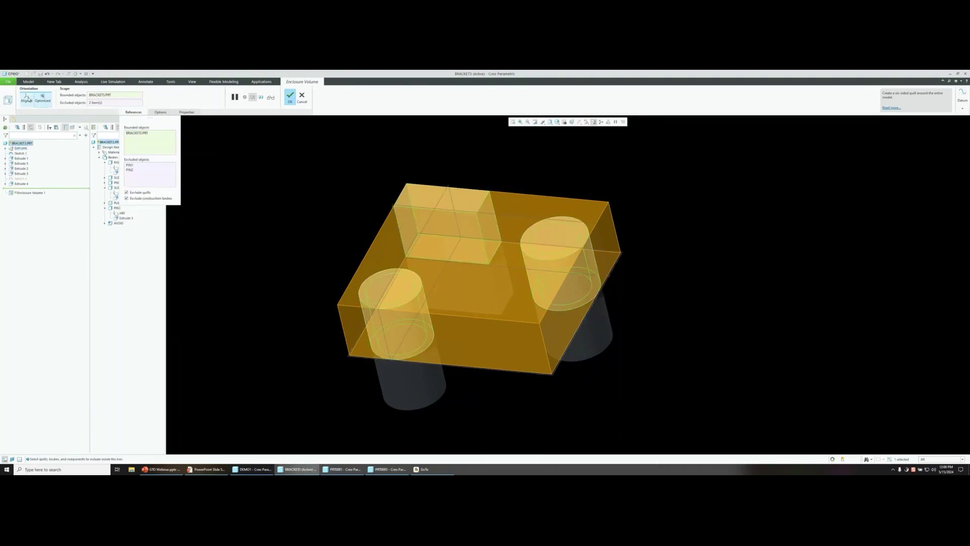
{"action": "left_click", "coordinate": [28, 99]}
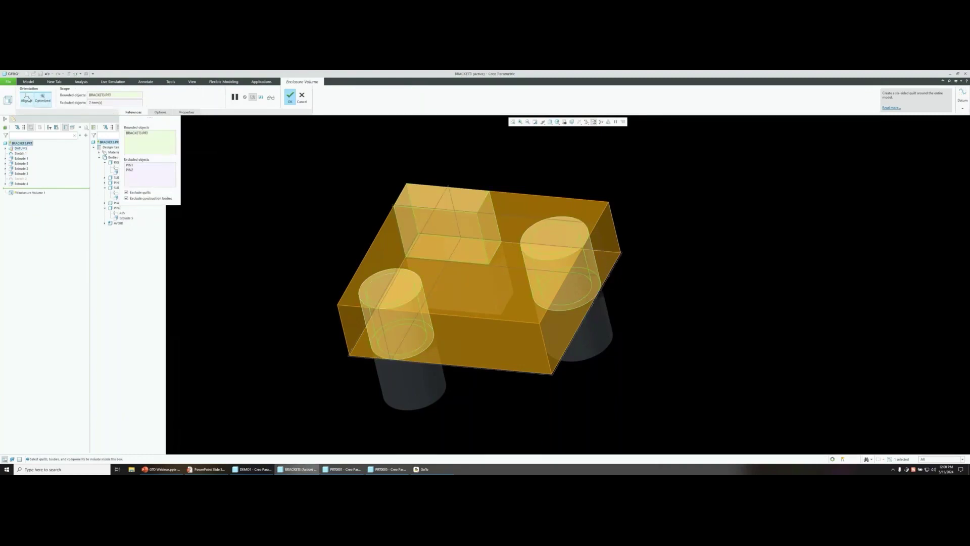
{"action": "left_click", "coordinate": [294, 98]}
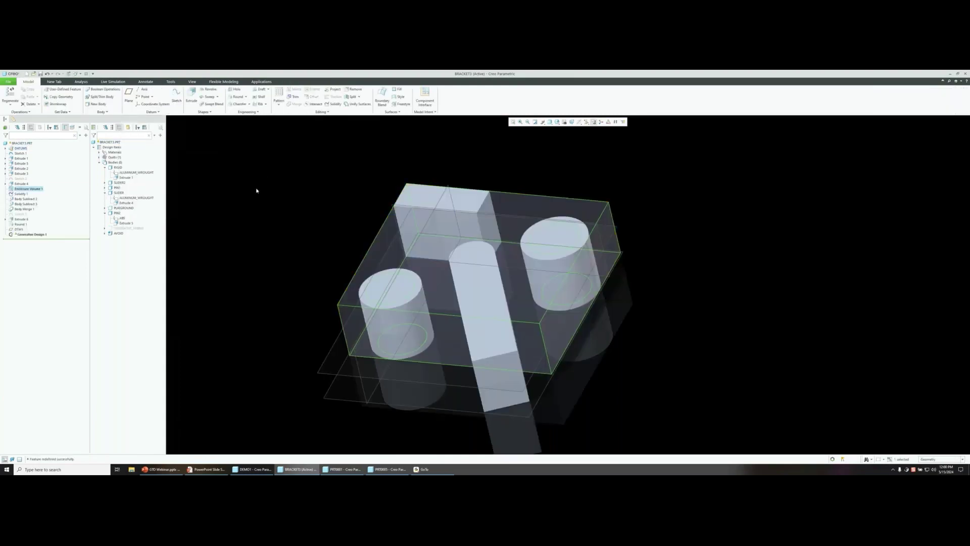
Examine how Solidify 1, the two Body Subtract features and Body Merge 1 build the PLAYGROUND body
{"action": "left_click", "coordinate": [25, 195]}
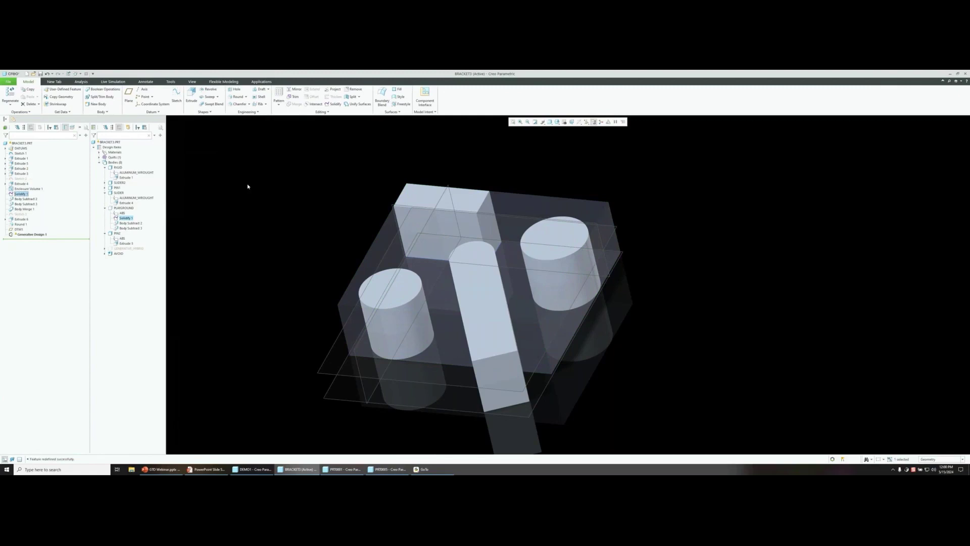
{"action": "left_click", "coordinate": [125, 209]}
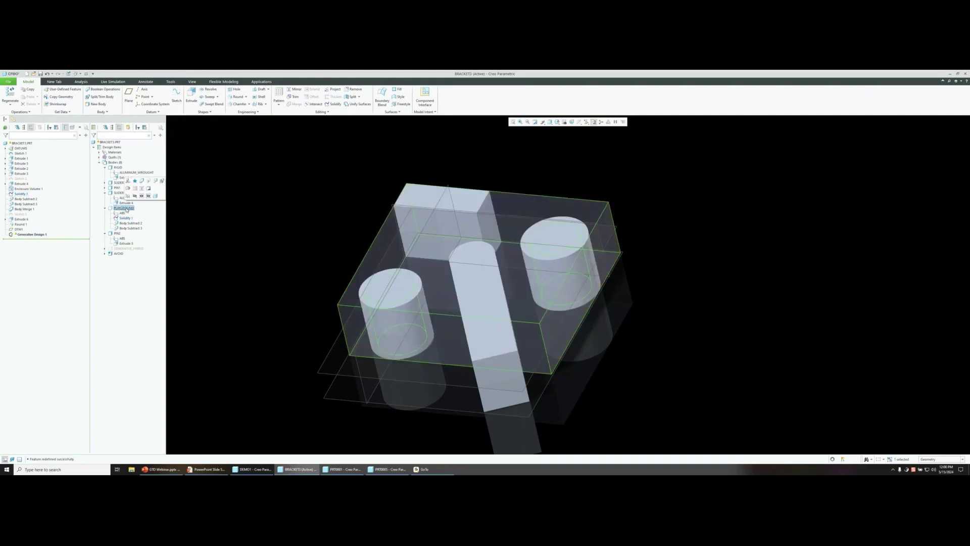
{"action": "left_click", "coordinate": [25, 200]}
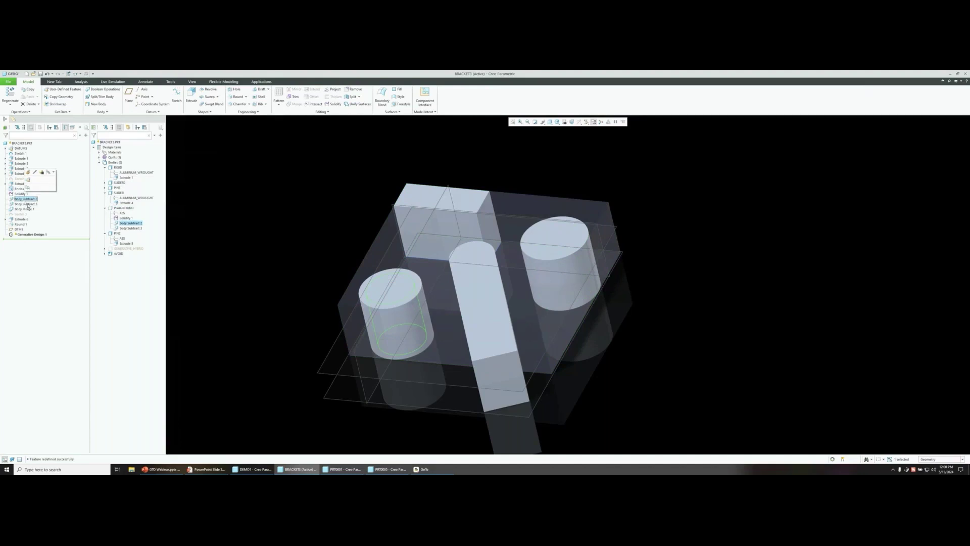
{"action": "left_click", "coordinate": [26, 203]}
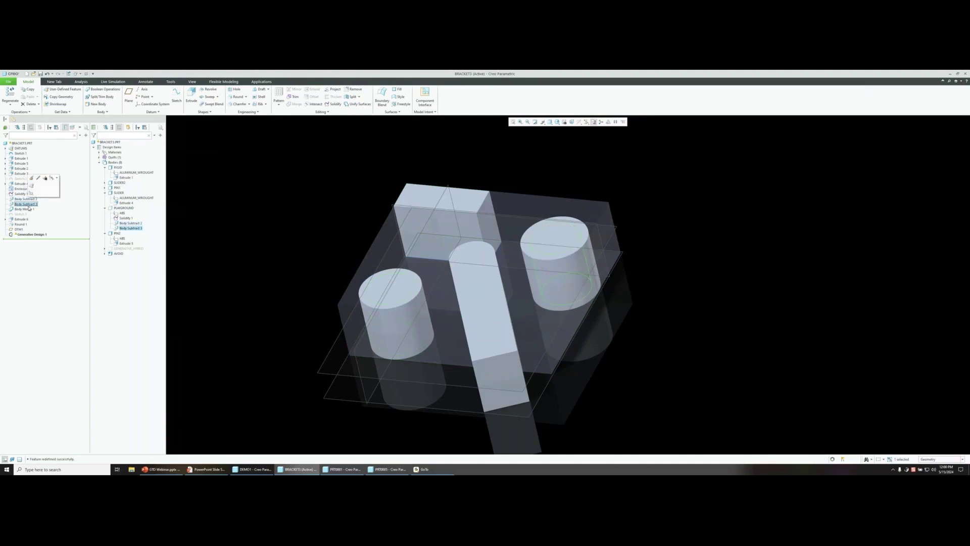
{"action": "left_click", "coordinate": [30, 209]}
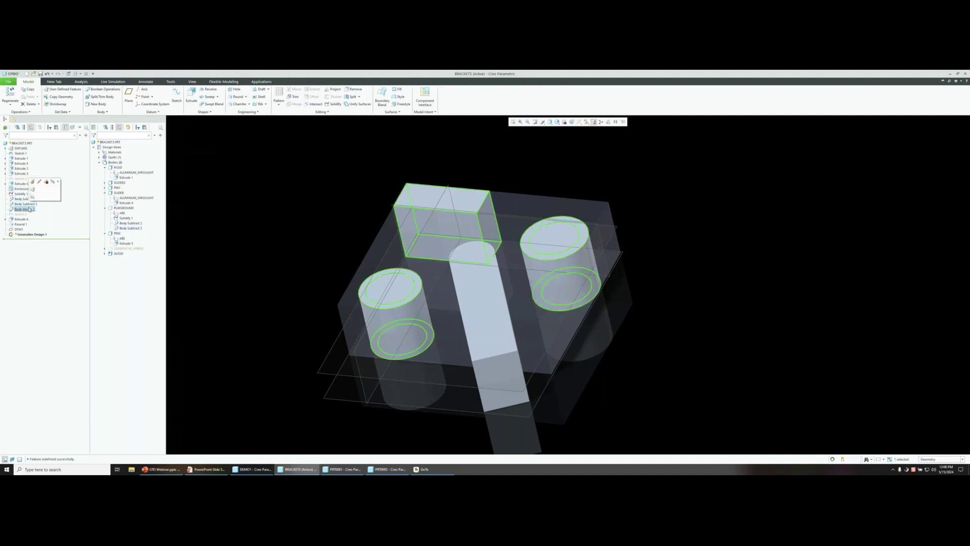
{"action": "left_click", "coordinate": [202, 197]}
Display only the PLAYGROUND body, inspect it in the default orientation, and examine where Extrude 6 cuts across it
{"action": "left_click", "coordinate": [124, 208]}
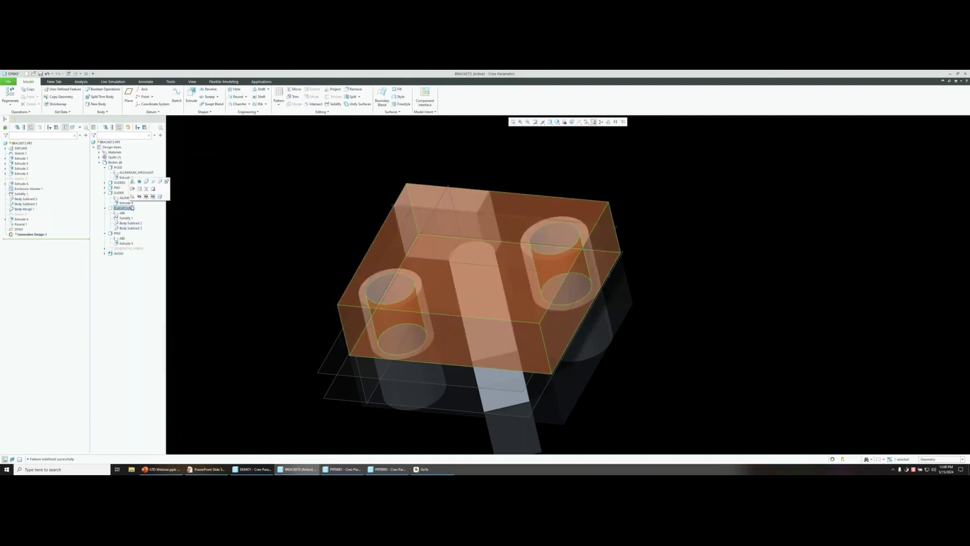
{"action": "left_click", "coordinate": [146, 196]}
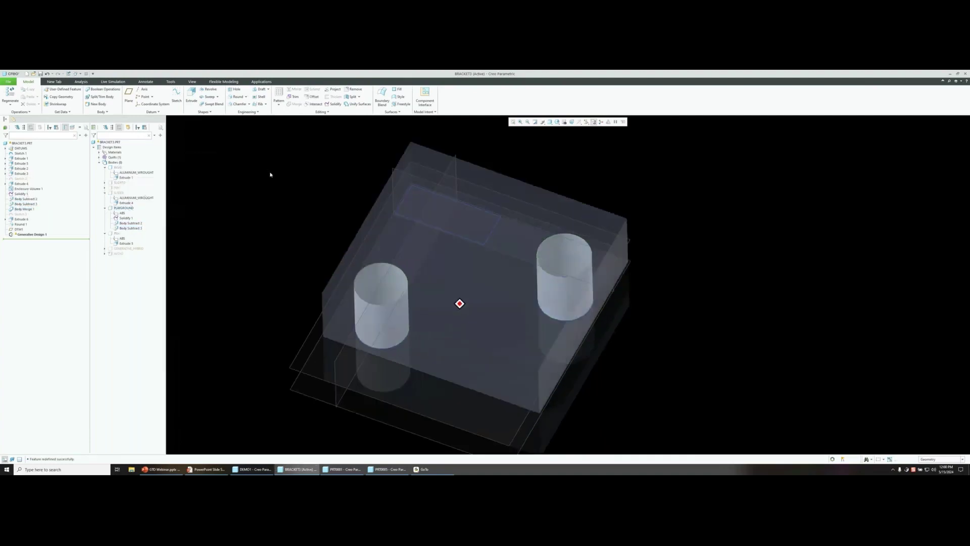
{"action": "key", "text": "ctrl+d"}
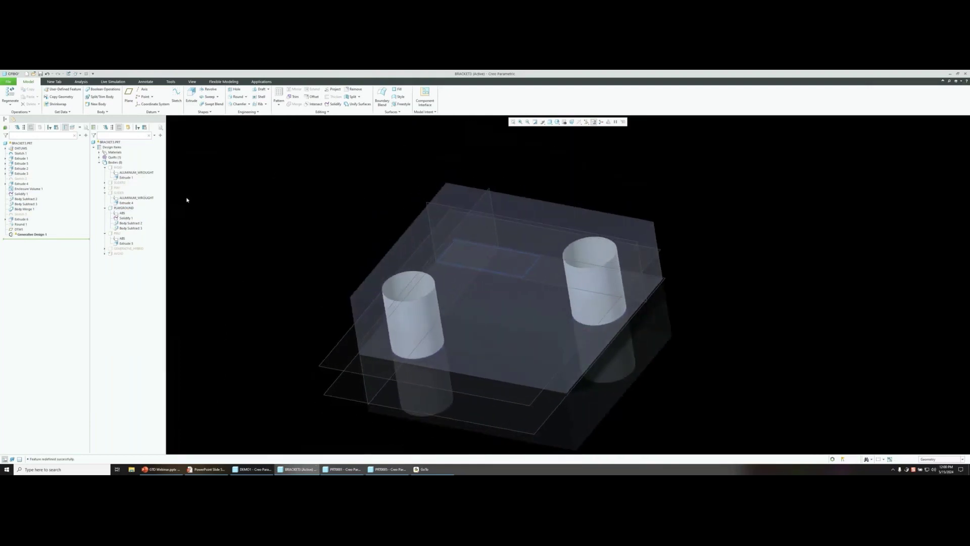
{"action": "left_click", "coordinate": [25, 221]}
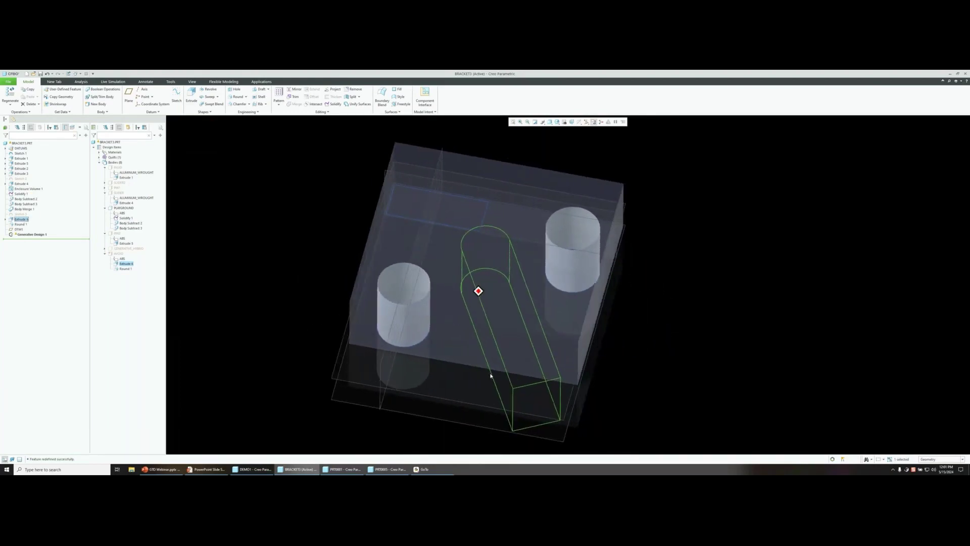
{"action": "left_click", "coordinate": [197, 228]}
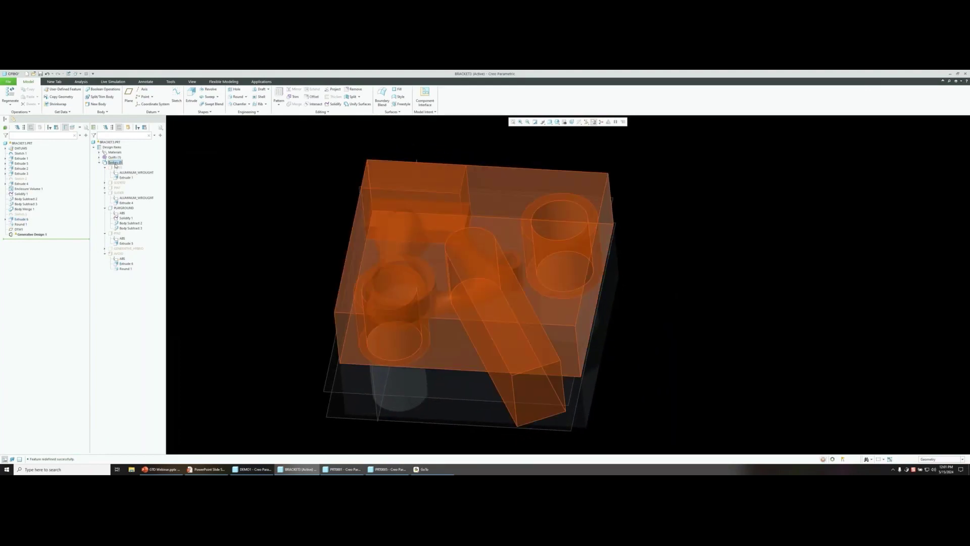
Display all bodies of the part again and hide the generative design result body
{"action": "left_click", "coordinate": [117, 164]}
{"action": "left_click", "coordinate": [126, 152]}
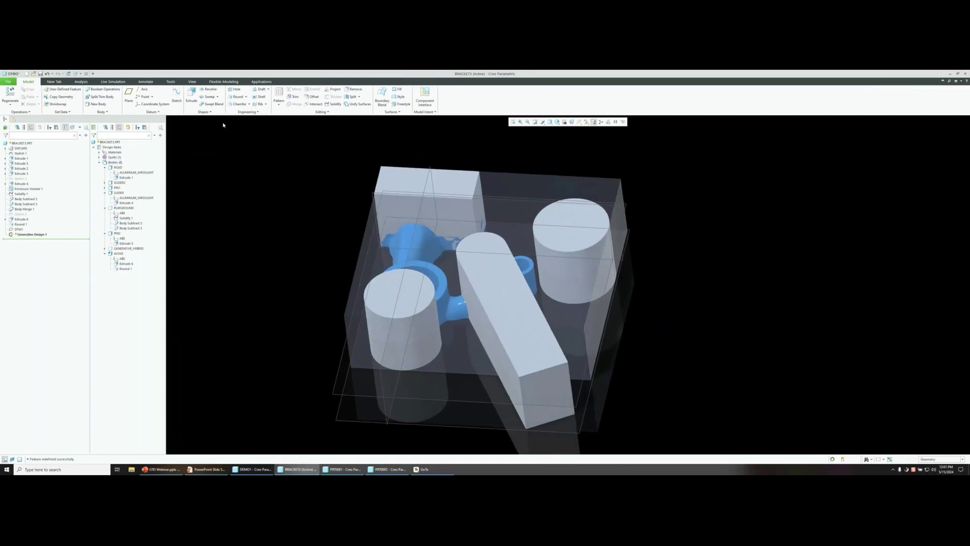
{"action": "left_click", "coordinate": [124, 248]}
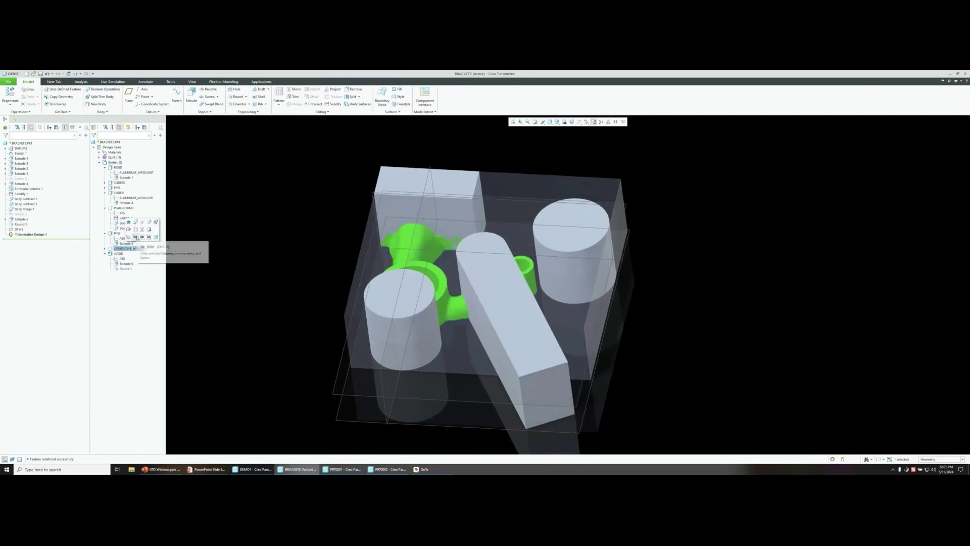
{"action": "left_click", "coordinate": [137, 236]}
{"action": "middle_click_drag", "start_coordinate": [243, 210], "coordinate": [266, 213]}
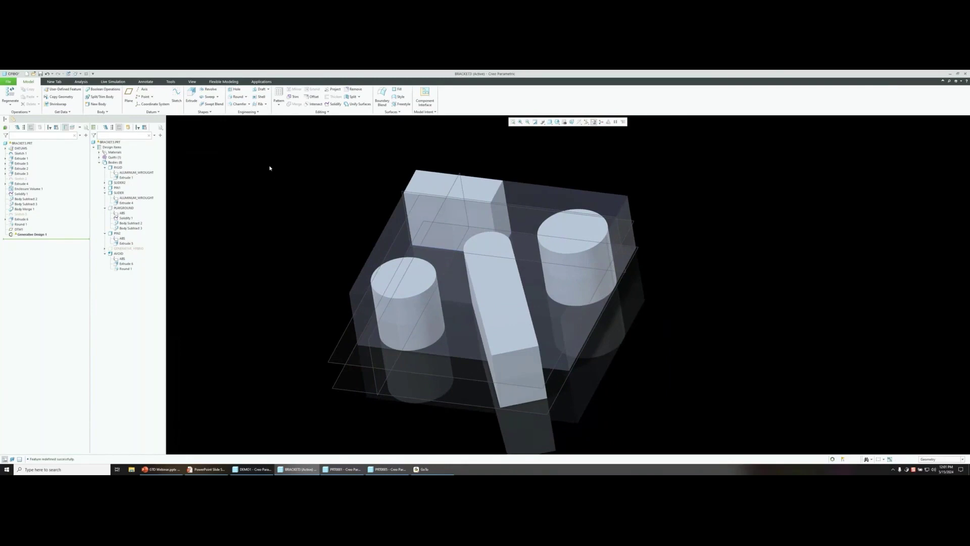
Open the generative design study and examine its structural load case and the constraint on the rigid block's underside
{"action": "left_click", "coordinate": [263, 83]}
{"action": "left_click", "coordinate": [53, 95]}
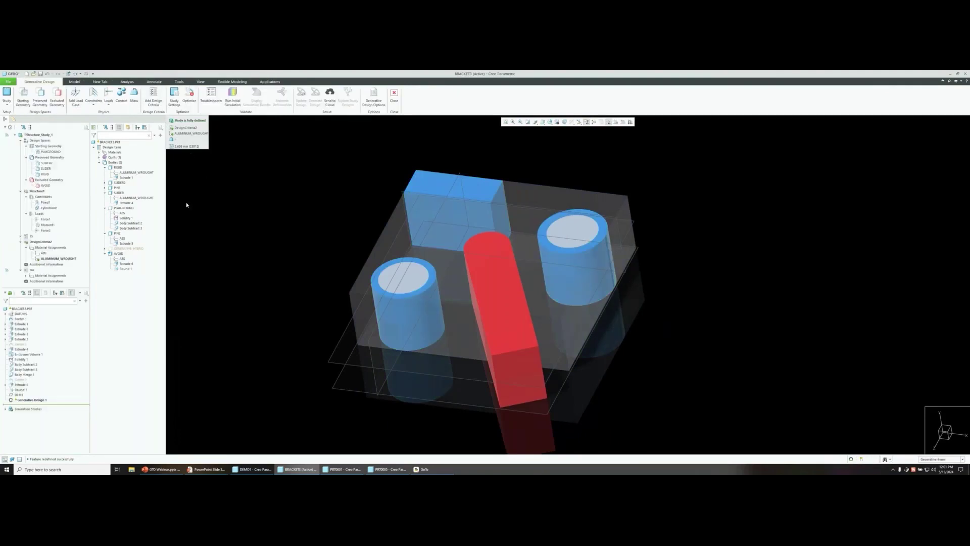
{"action": "left_click", "coordinate": [41, 192]}
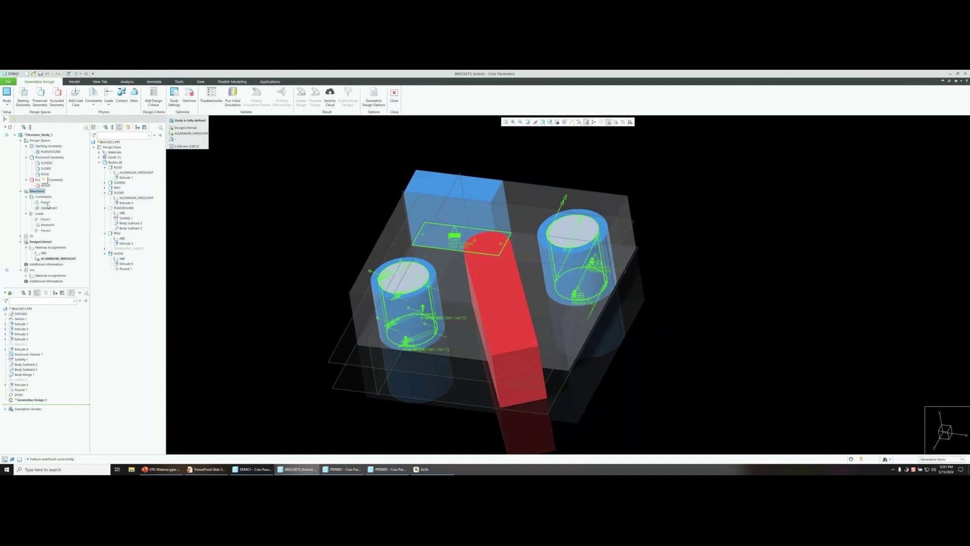
{"action": "left_click", "coordinate": [44, 202]}
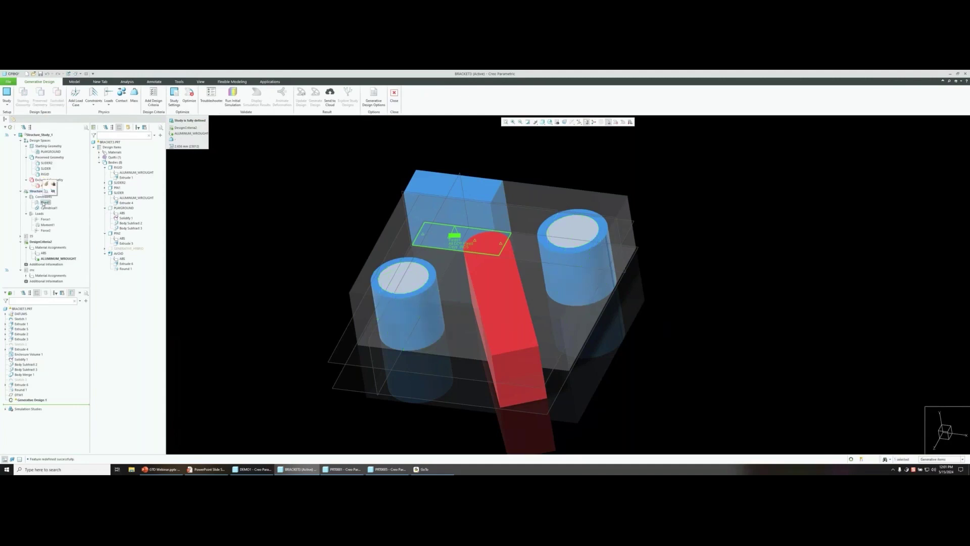
{"action": "middle_click_drag", "start_coordinate": [475, 286], "coordinate": [518, 293]}
{"action": "key", "text": "ctrl+d"}
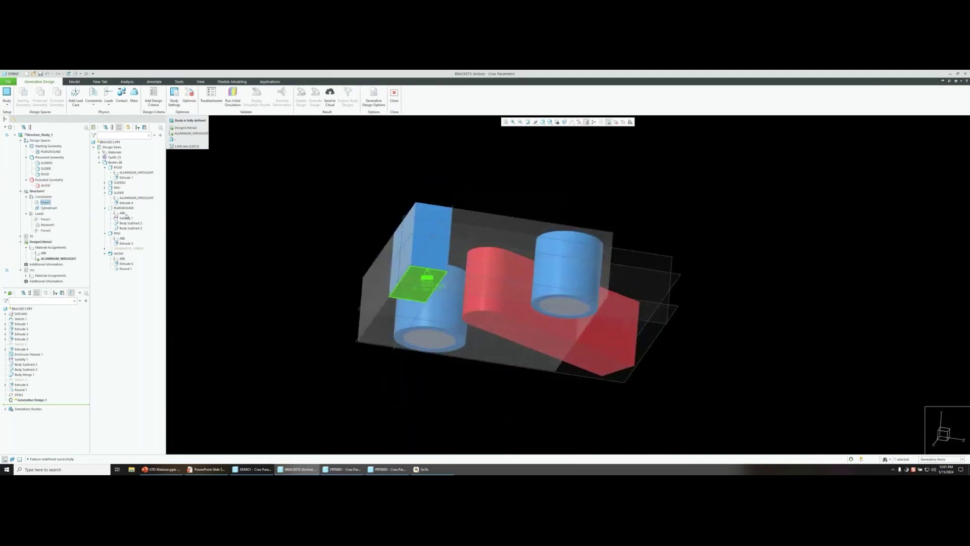
{"action": "mouse_move", "coordinate": [222, 207]}
{"action": "middle_mouse_down"}
{"action": "mouse_move", "coordinate": [238, 205]}
{"action": "mouse_move", "coordinate": [265, 234]}
{"action": "mouse_move", "coordinate": [290, 238]}
{"action": "mouse_move", "coordinate": [355, 282]}
{"action": "mouse_move", "coordinate": [52, 209]}
{"action": "middle_mouse_up"}
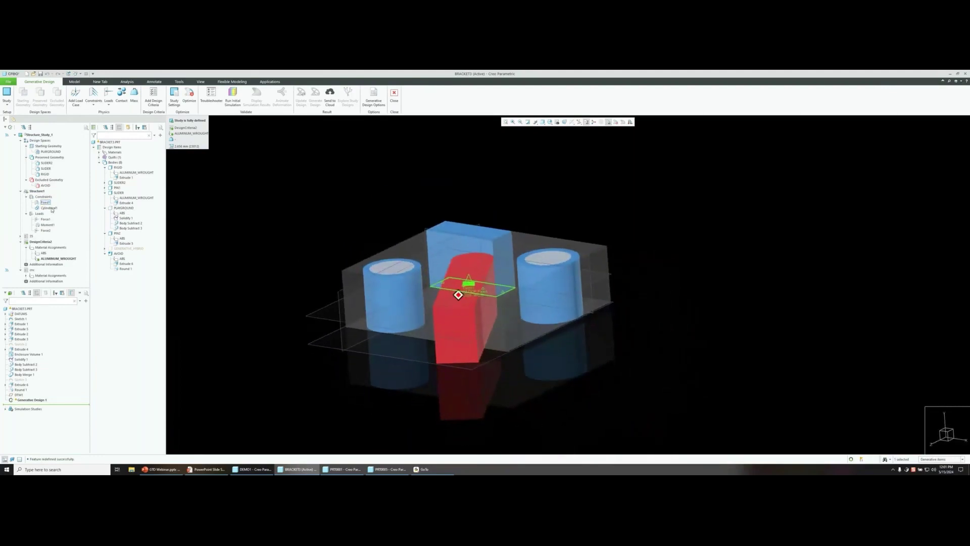
Review the definition of the cylindrical constraint on the sleeve's inner surfaces, keep its movement option at Free, and accept it
{"action": "left_click", "coordinate": [50, 208]}
{"action": "left_click", "coordinate": [61, 197]}
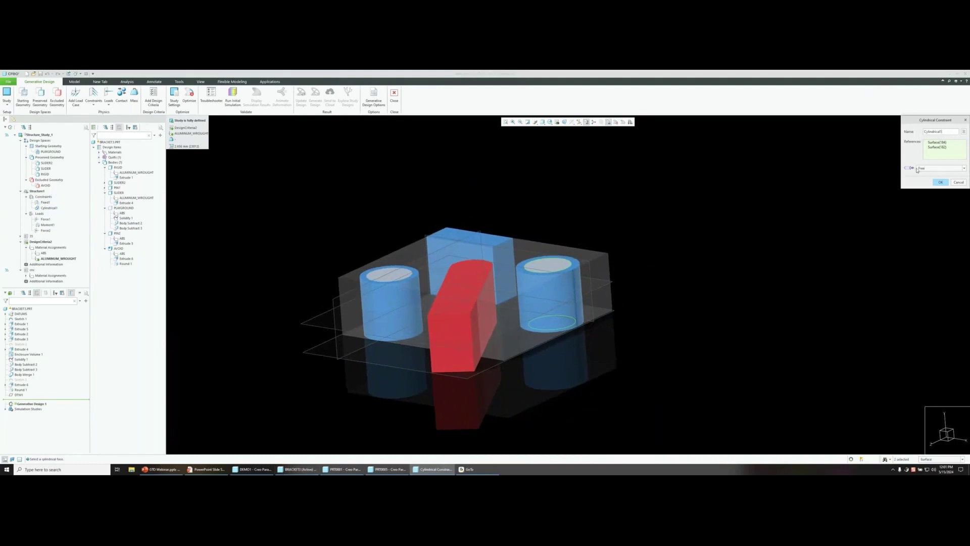
{"action": "left_click", "coordinate": [926, 171]}
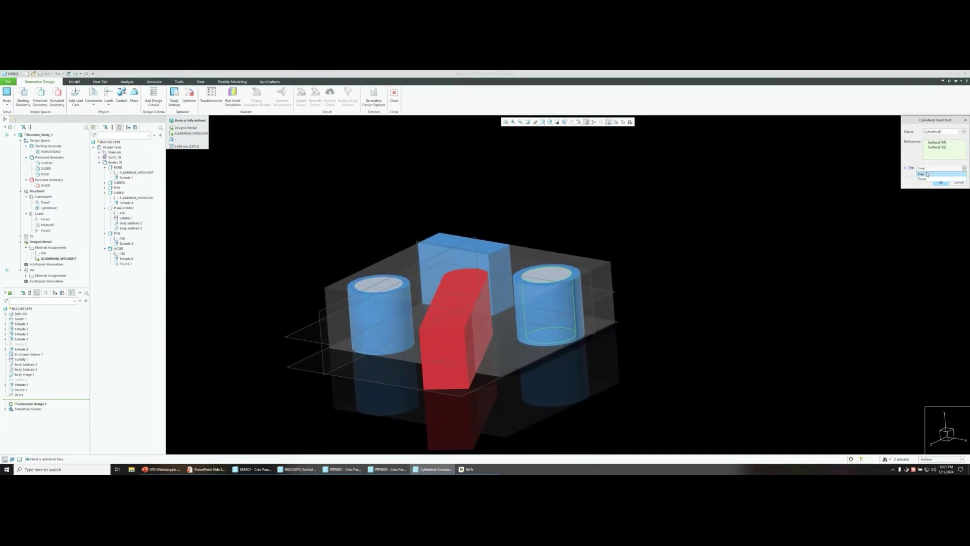
{"action": "left_click", "coordinate": [927, 175]}
{"action": "left_click", "coordinate": [941, 183]}
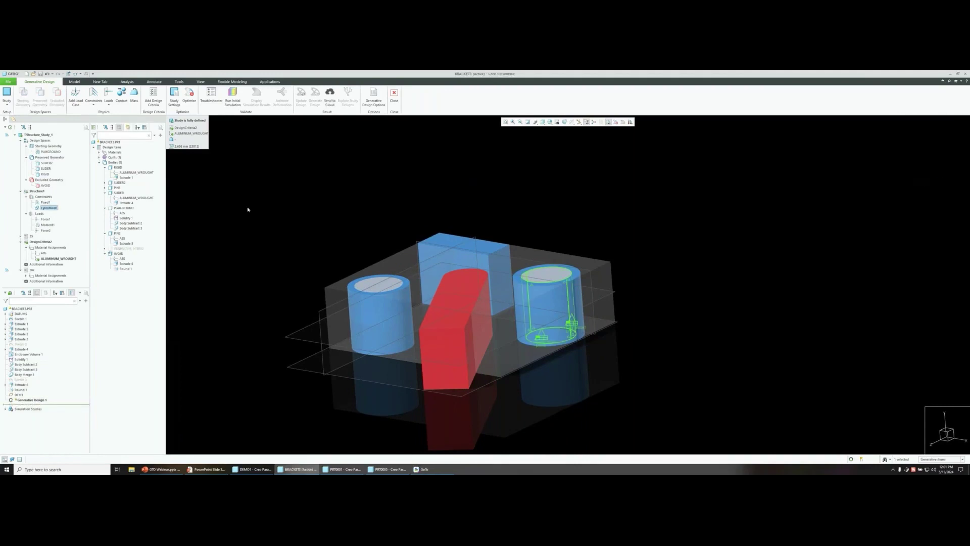
Review the Force1 load on the other sleeve, including its references, coordinate system, direction and magnitude, and accept it
{"action": "left_click", "coordinate": [46, 221]}
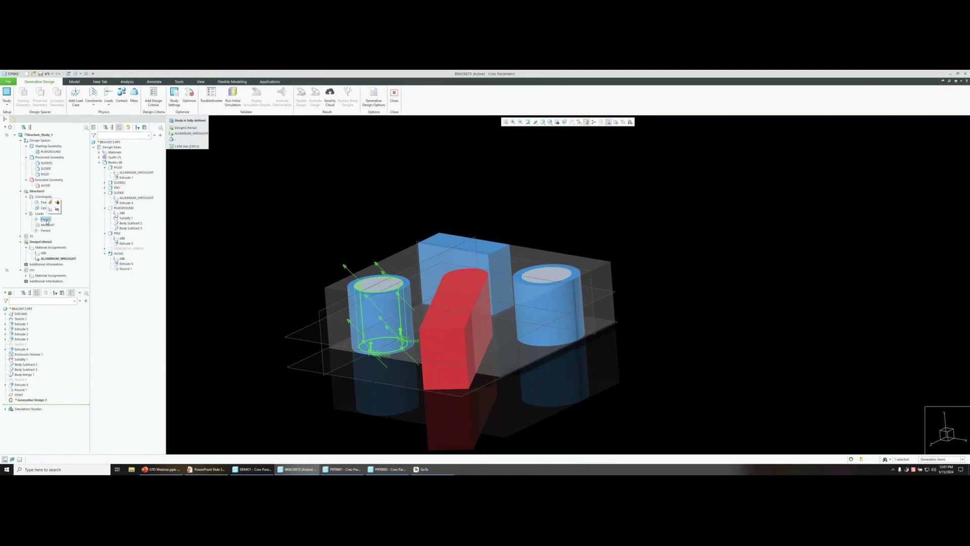
{"action": "left_click", "coordinate": [57, 209]}
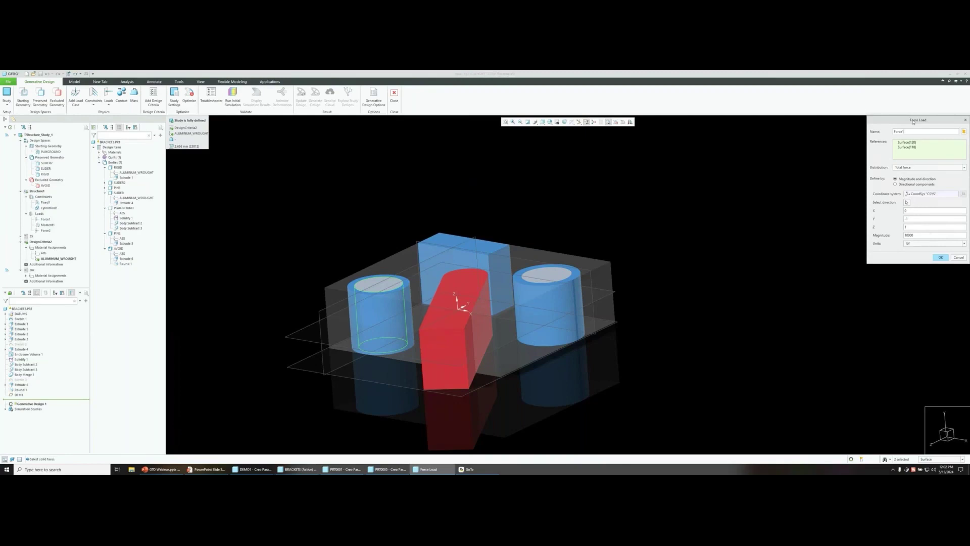
{"action": "left_click_drag", "start_coordinate": [912, 122], "coordinate": [637, 225]}
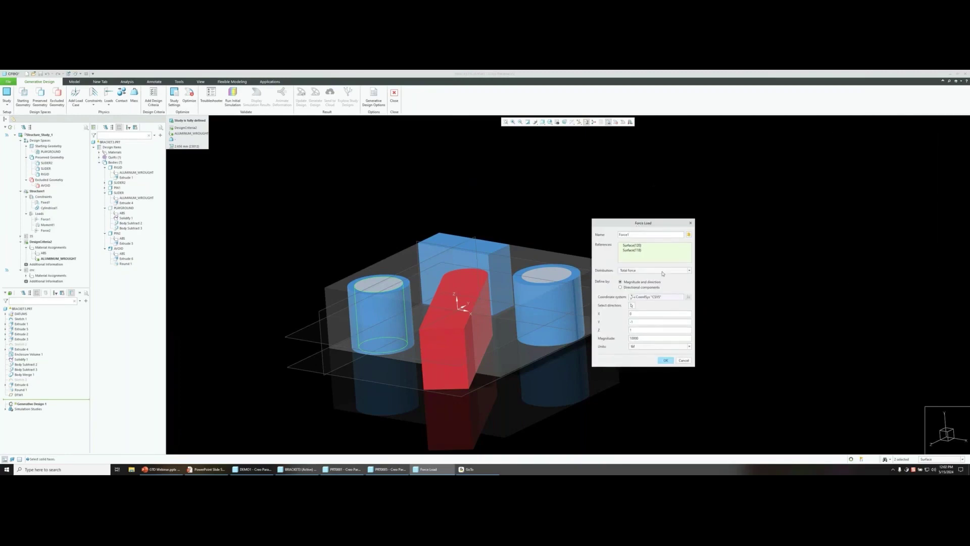
{"action": "left_click", "coordinate": [645, 297]}
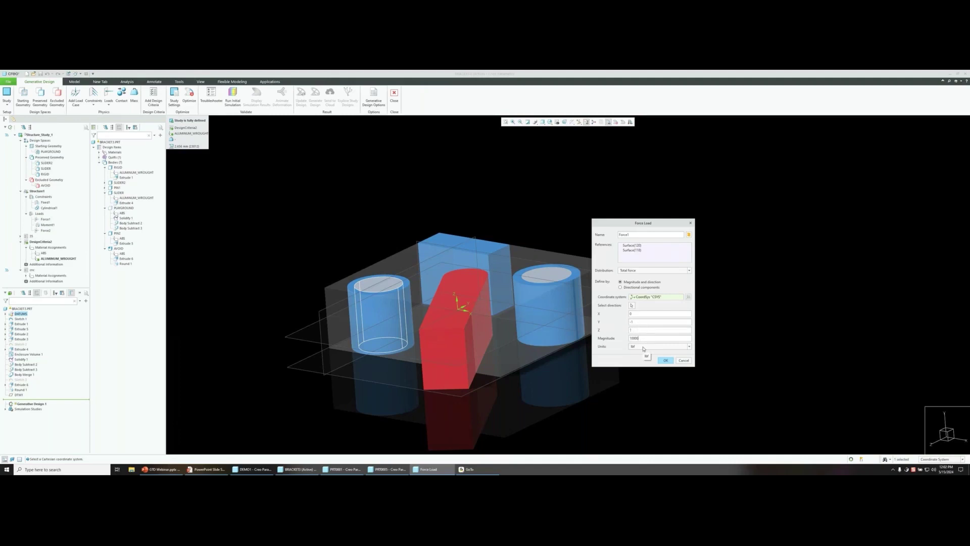
{"action": "left_click", "coordinate": [666, 360]}
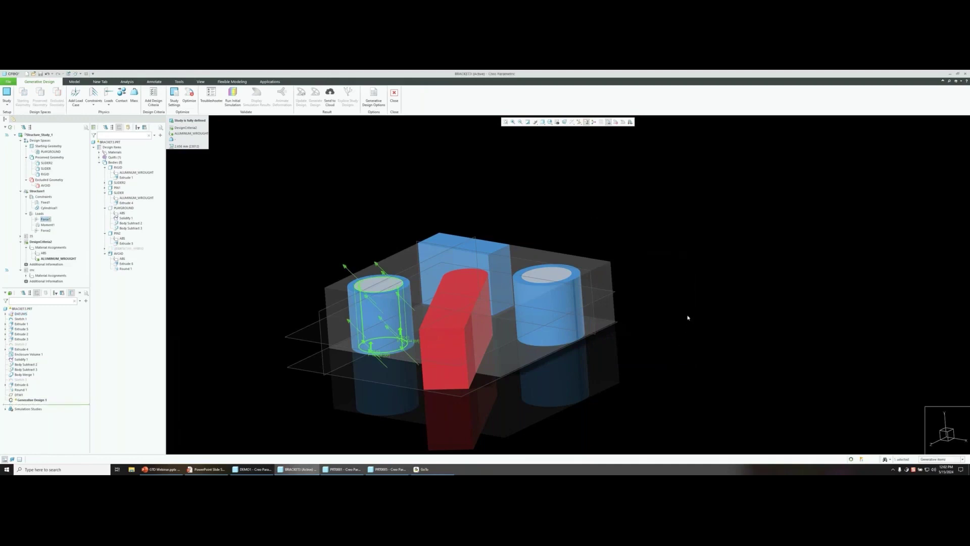
{"action": "mouse_move", "coordinate": [687, 318]}
{"action": "middle_mouse_down"}
{"action": "mouse_move", "coordinate": [683, 305]}
{"action": "mouse_move", "coordinate": [374, 248]}
{"action": "mouse_move", "coordinate": [358, 257]}
{"action": "middle_mouse_up"}
Review the Moment1 load's coordinate system, direction components and magnitude, and accept the definition
{"action": "left_click", "coordinate": [46, 225]}
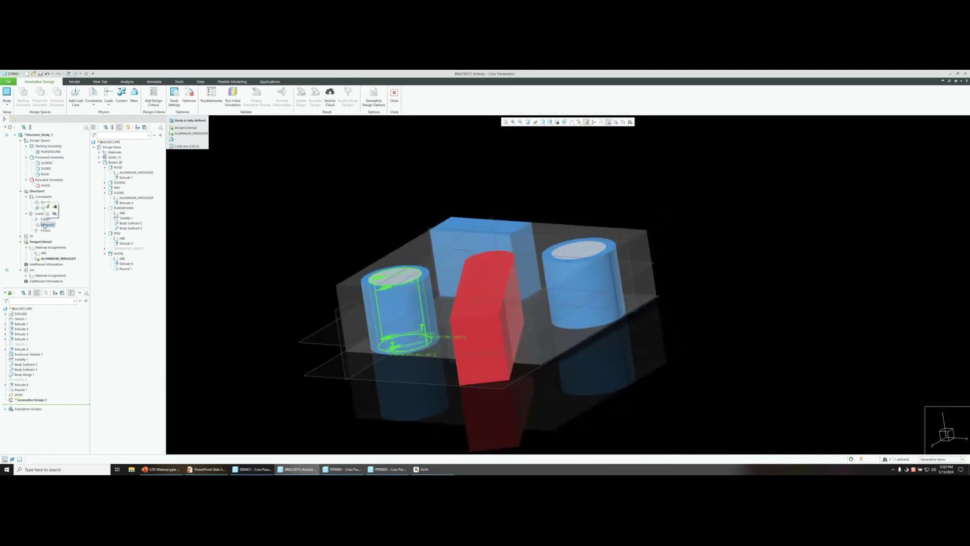
{"action": "left_click", "coordinate": [48, 206]}
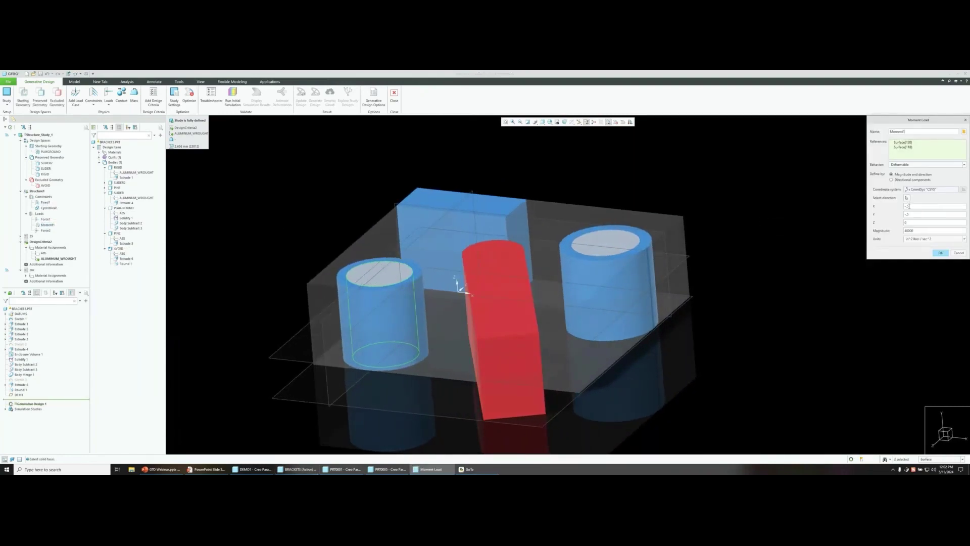
{"action": "left_click", "coordinate": [919, 190]}
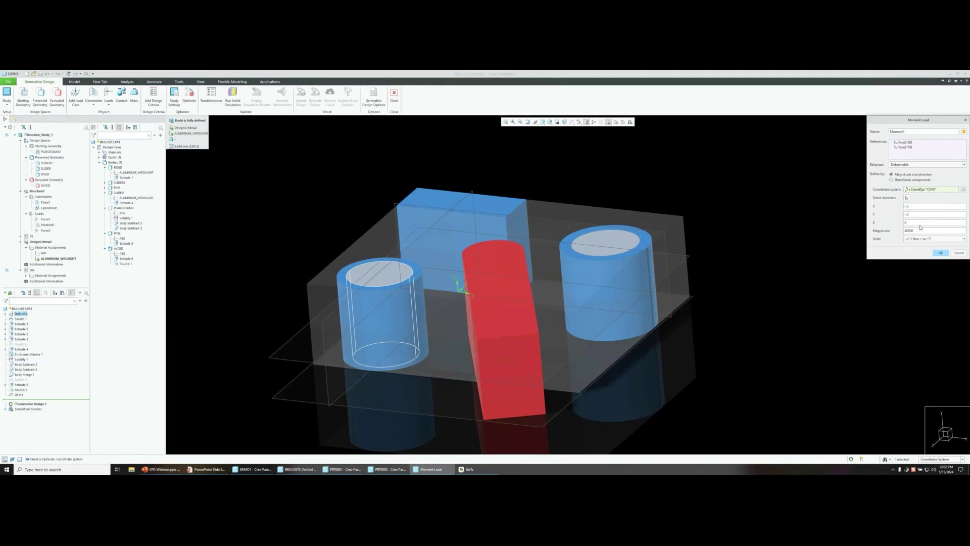
{"action": "left_click", "coordinate": [922, 233]}
{"action": "left_click", "coordinate": [940, 253]}
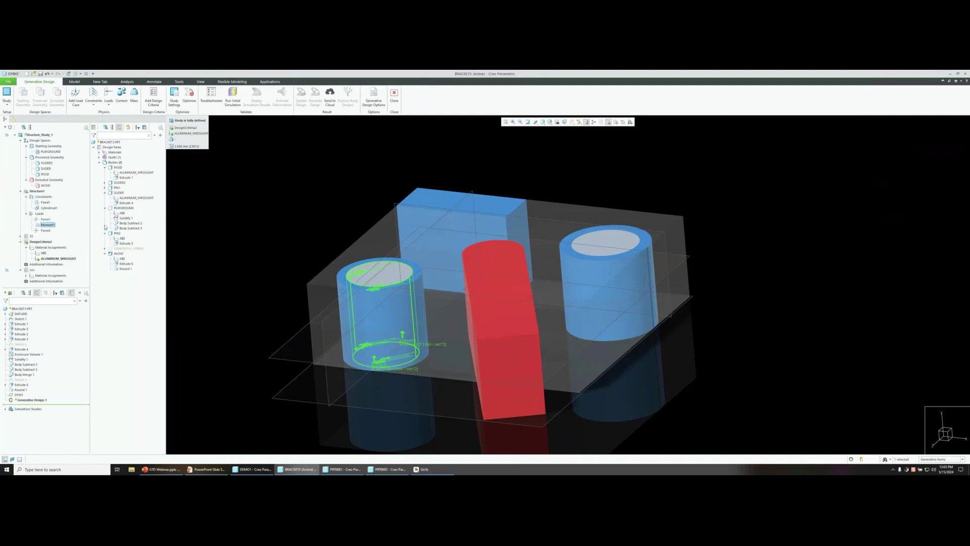
Review the Force2 load on the second sleeve, including its references, coordinate system, direction and magnitude, and accept the definition
{"action": "left_click", "coordinate": [41, 230]}
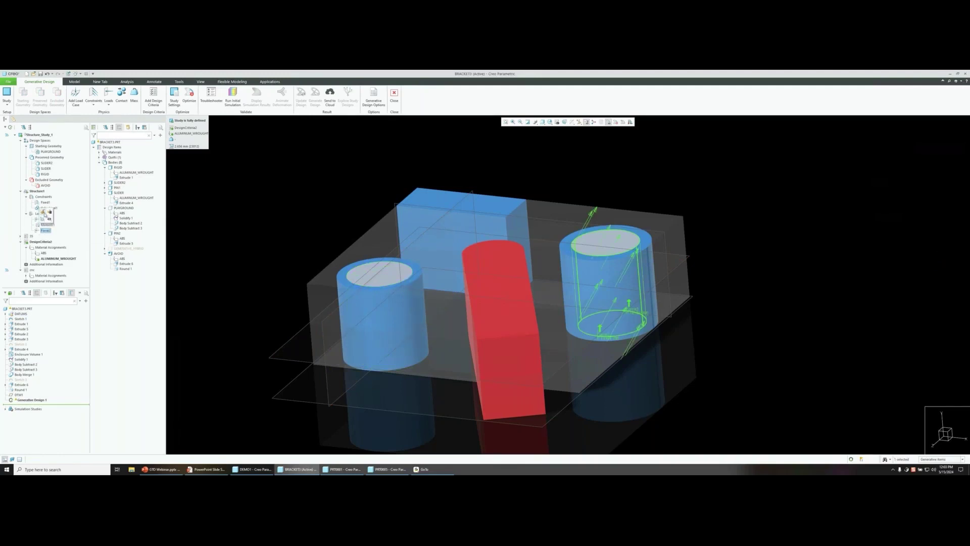
{"action": "left_click", "coordinate": [44, 214]}
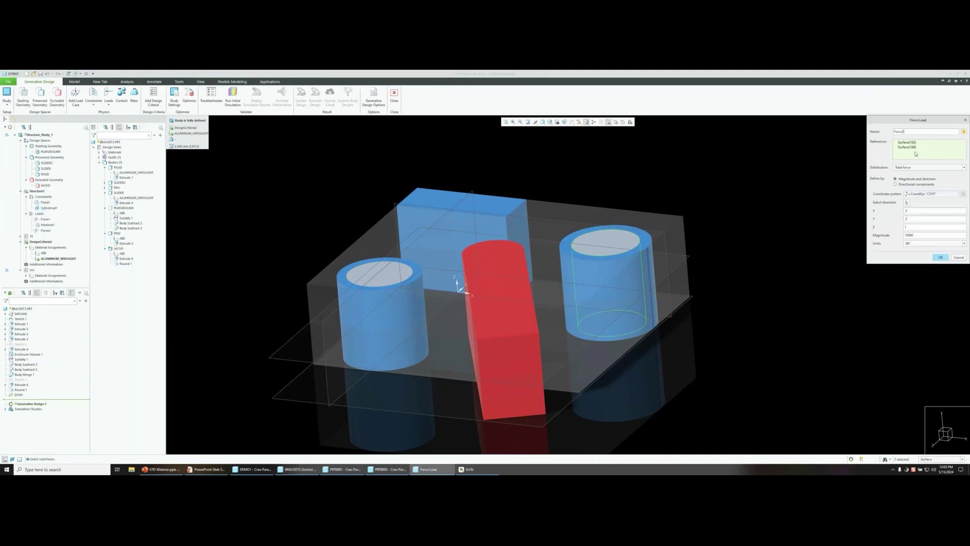
{"action": "left_click_drag", "start_coordinate": [907, 122], "coordinate": [722, 197]}
{"action": "scroll", "coordinate": [479, 305], "scroll_direction": "up", "scroll_amount": 3}
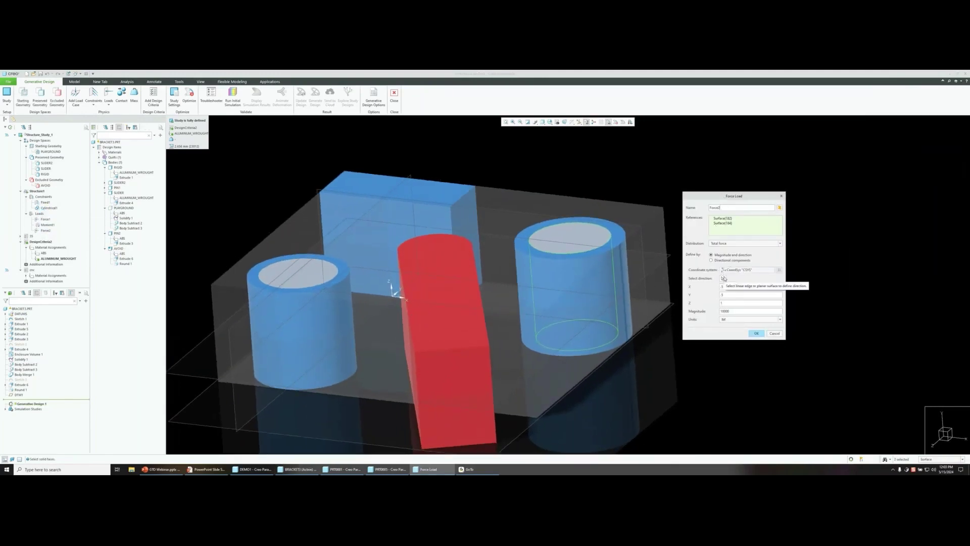
{"action": "left_click", "coordinate": [737, 272]}
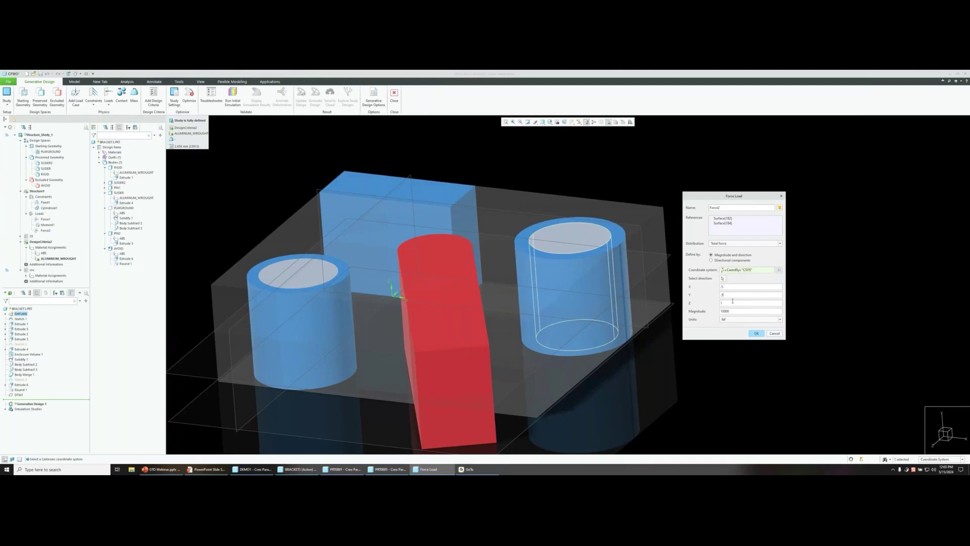
{"action": "left_click", "coordinate": [757, 333]}
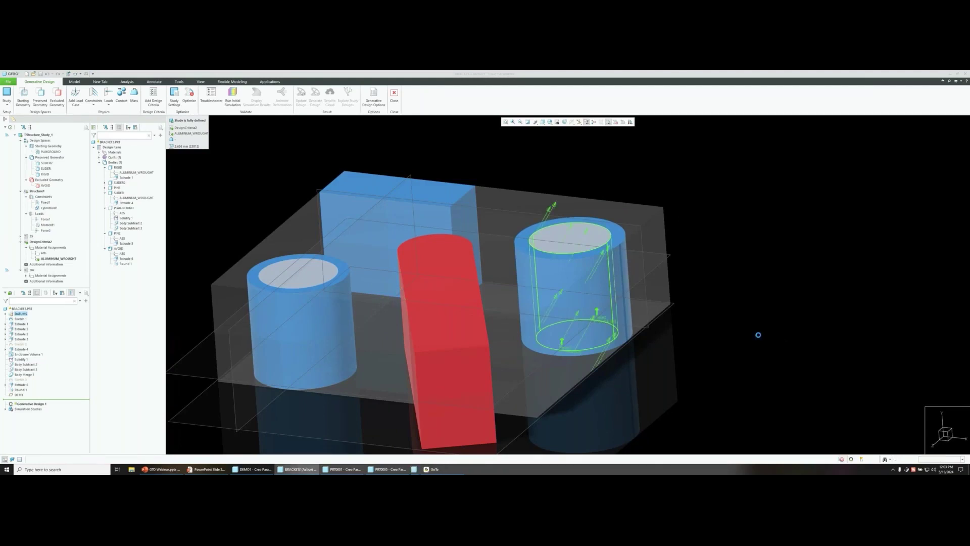
{"action": "scroll", "coordinate": [721, 270], "scroll_direction": "down", "scroll_amount": 2}
{"action": "middle_click_drag", "start_coordinate": [667, 232], "coordinate": [273, 182]}
{"action": "left_click", "coordinate": [271, 186]}
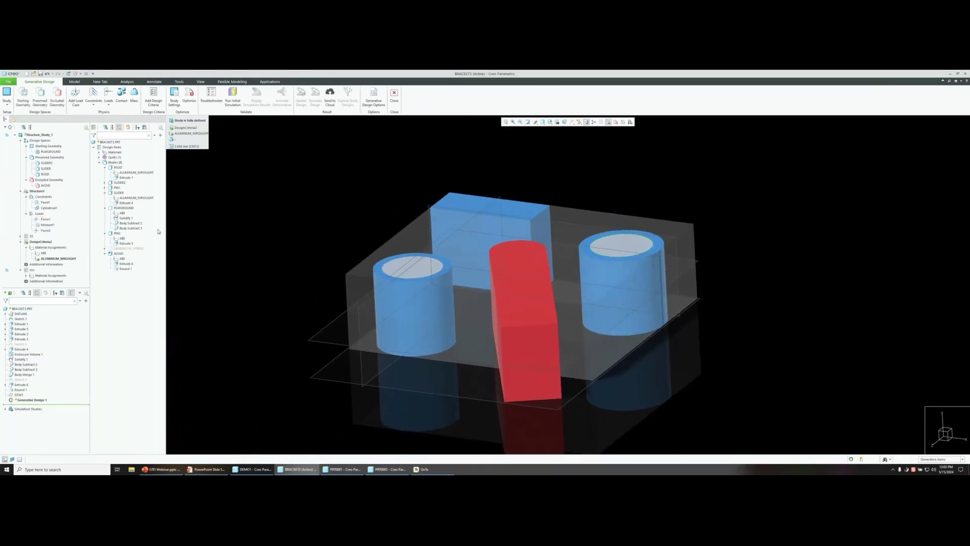
Examine the study's design spaces: the PLAYGROUND starting geometry, the preserved sleeve and RIGID bodies, and the excluded AVOID body
{"action": "left_click", "coordinate": [45, 152]}
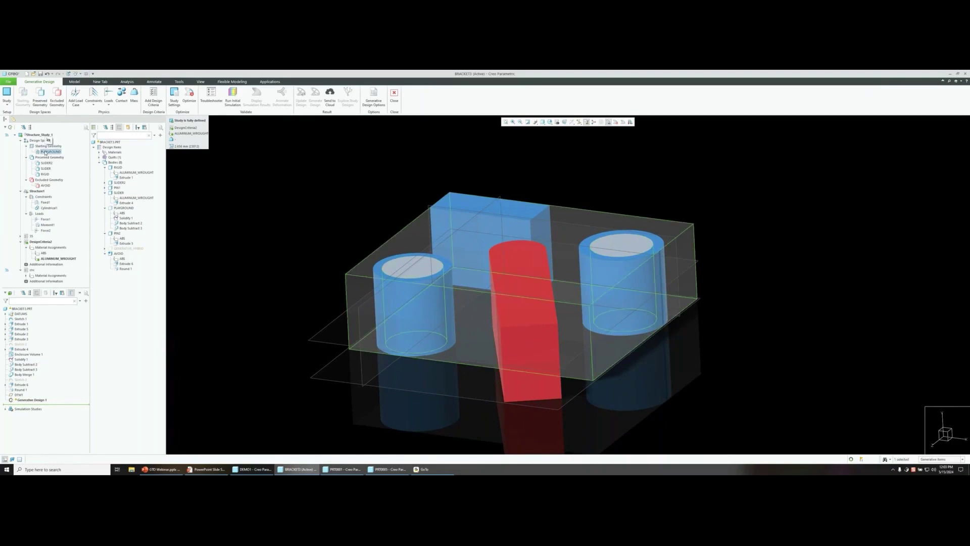
{"action": "left_click", "coordinate": [39, 147]}
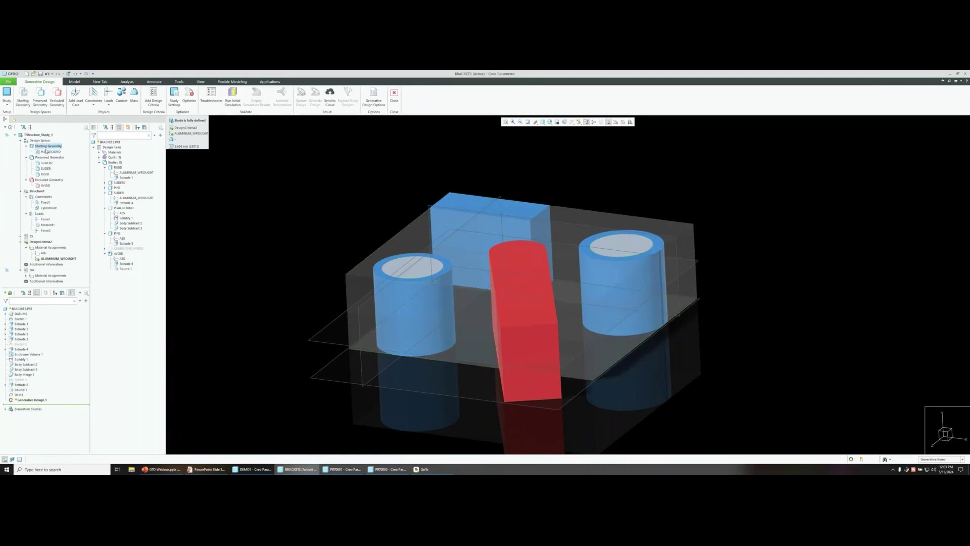
{"action": "left_click", "coordinate": [46, 151]}
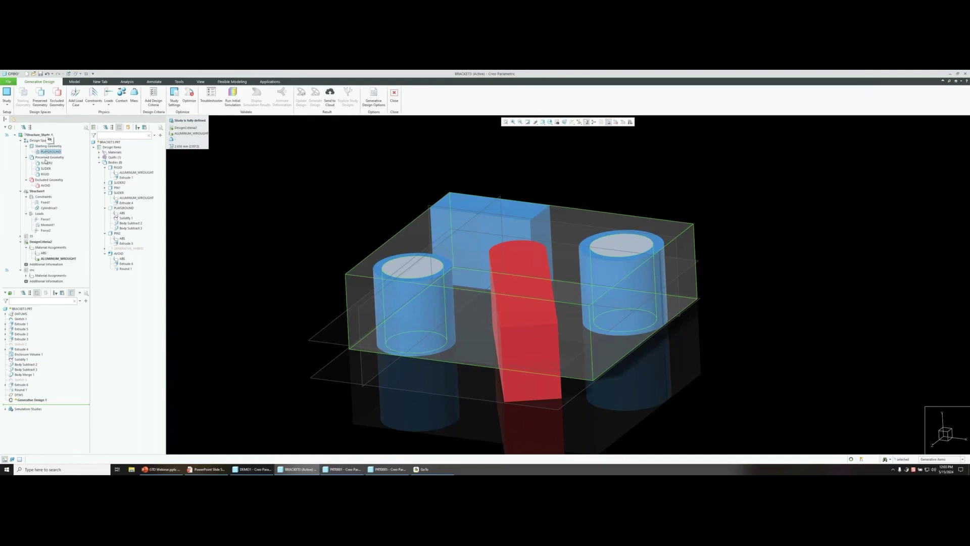
{"action": "left_click", "coordinate": [47, 158]}
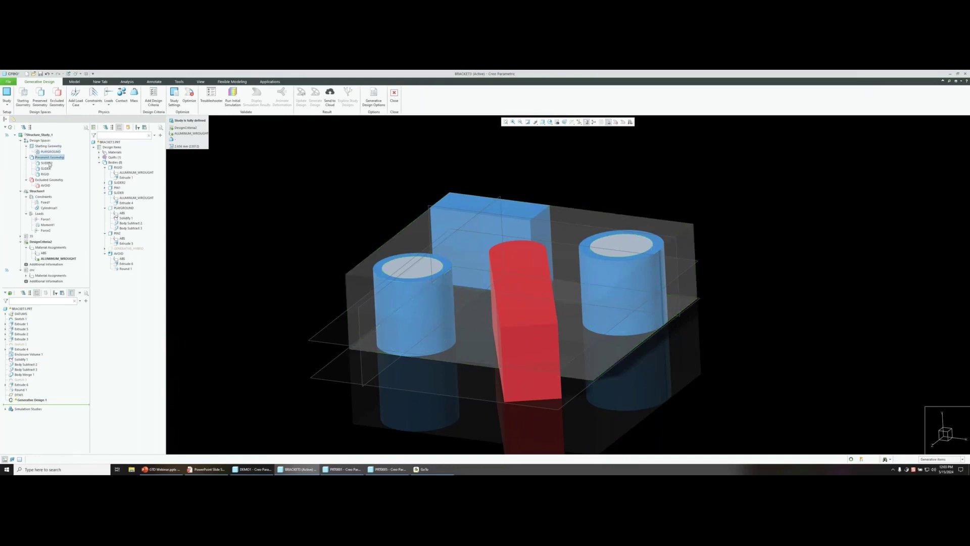
{"action": "left_click", "coordinate": [46, 163]}
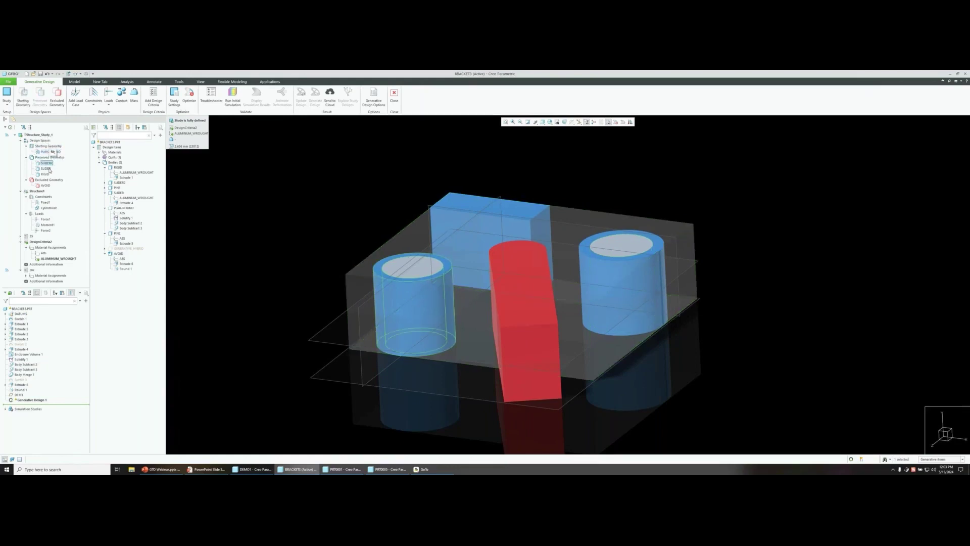
{"action": "left_click", "coordinate": [49, 169]}
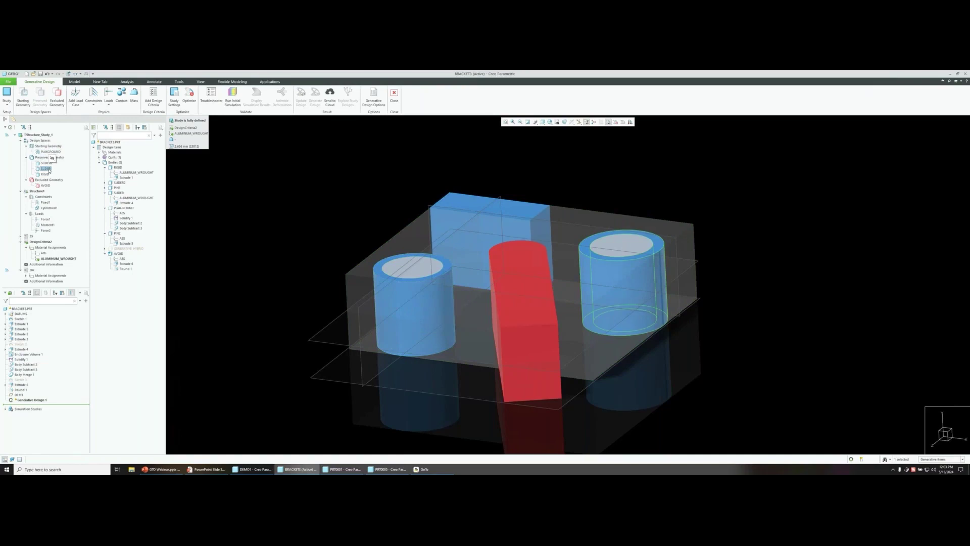
{"action": "left_click", "coordinate": [48, 174]}
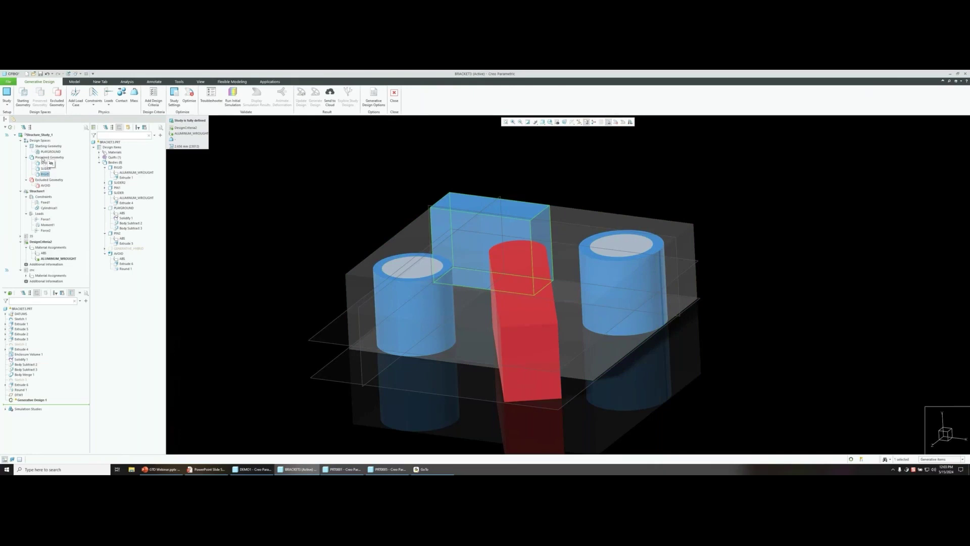
{"action": "left_click", "coordinate": [46, 181]}
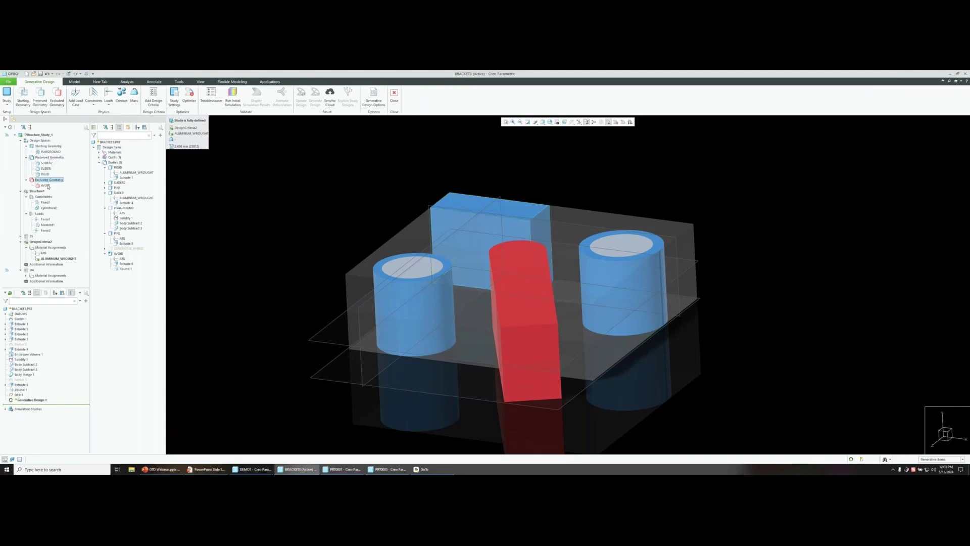
{"action": "left_click", "coordinate": [46, 185]}
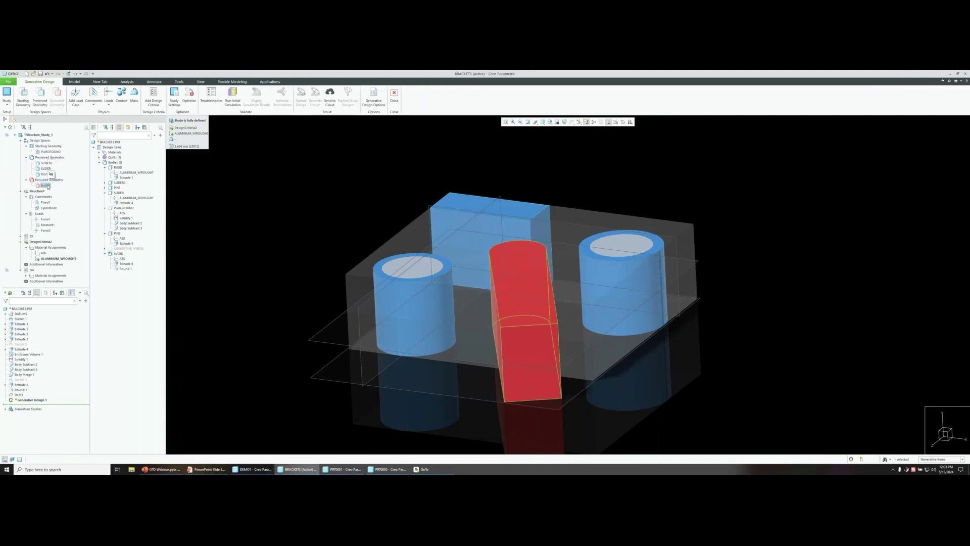
Remove the AVOID body from the excluded geometry and hide it in the model
{"action": "right_click", "coordinate": [48, 186]}
{"action": "left_click", "coordinate": [58, 188]}
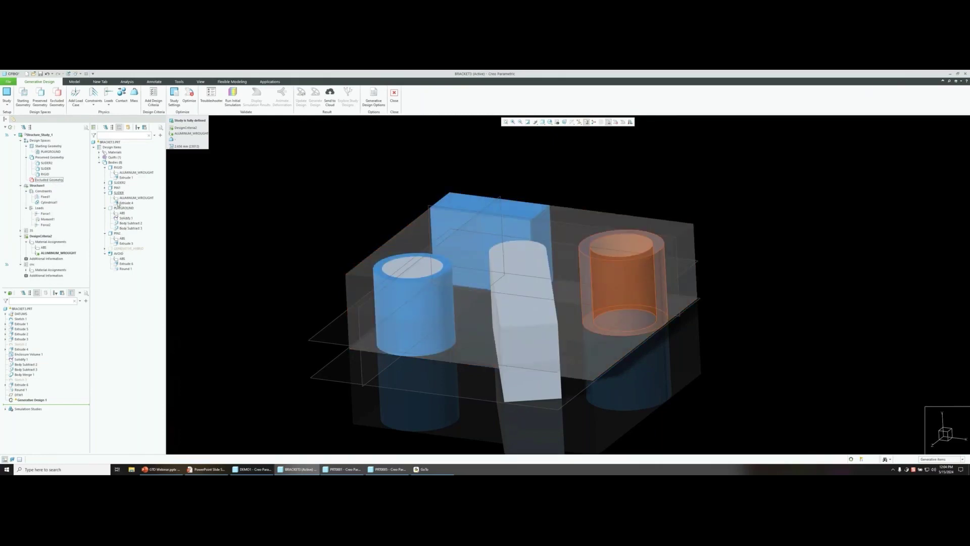
{"action": "left_click", "coordinate": [118, 253]}
{"action": "left_click", "coordinate": [137, 241]}
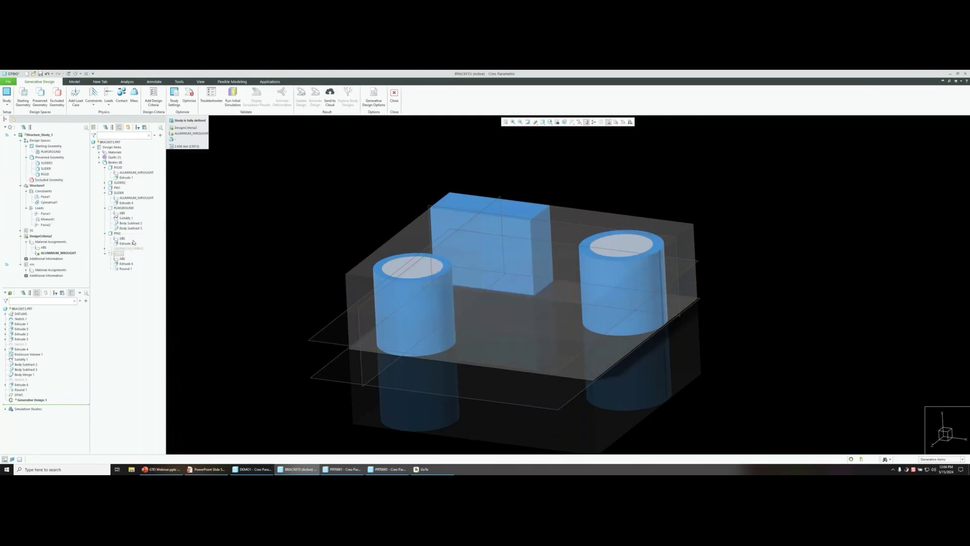
{"action": "mouse_move", "coordinate": [210, 209]}
{"action": "middle_mouse_down"}
{"action": "mouse_move", "coordinate": [288, 202]}
{"action": "mouse_move", "coordinate": [202, 99]}
{"action": "middle_mouse_up"}
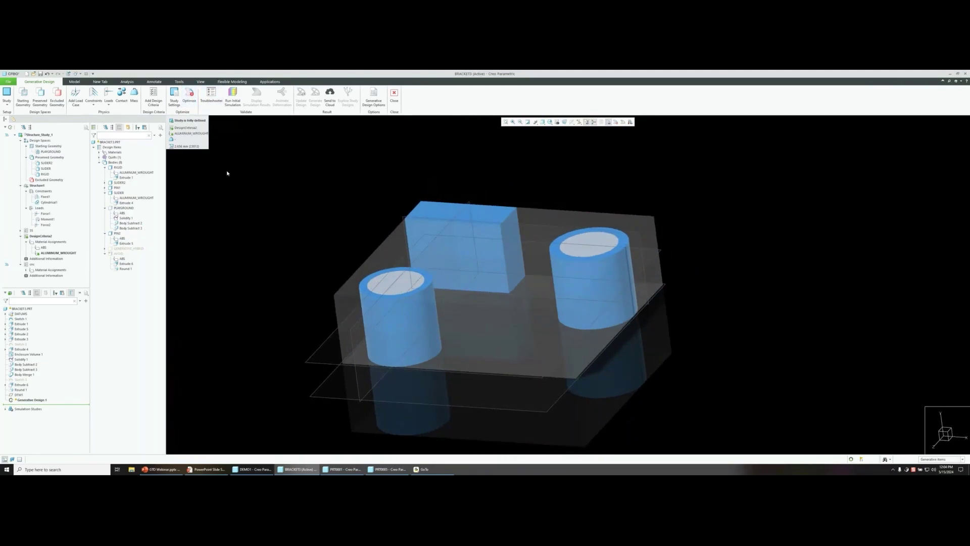
Optimize the study without the excluded body and display the Displacement results on the generated shape
{"action": "left_click", "coordinate": [189, 96]}
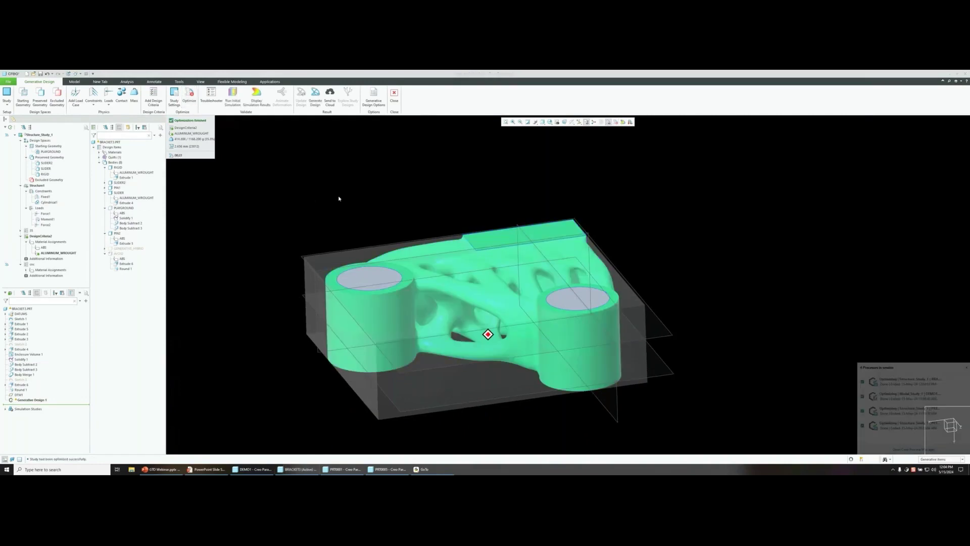
{"action": "middle_click_drag", "start_coordinate": [339, 199], "coordinate": [336, 186]}
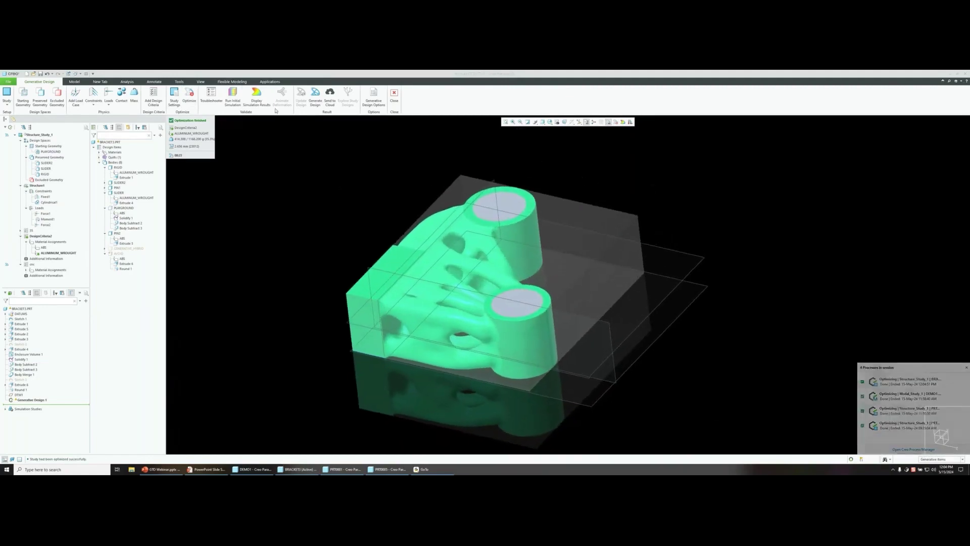
{"action": "left_click", "coordinate": [256, 96]}
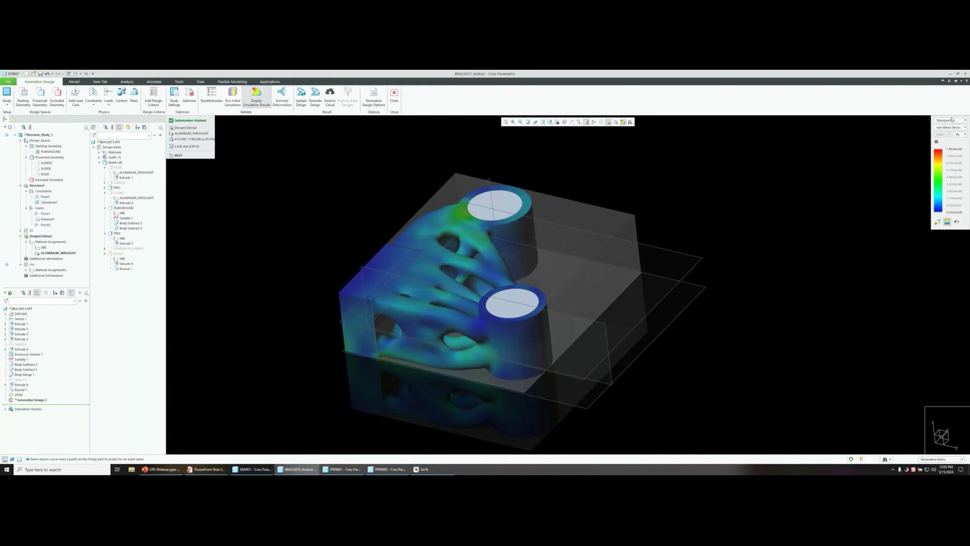
{"action": "left_click_drag", "start_coordinate": [952, 120], "coordinate": [643, 182]}
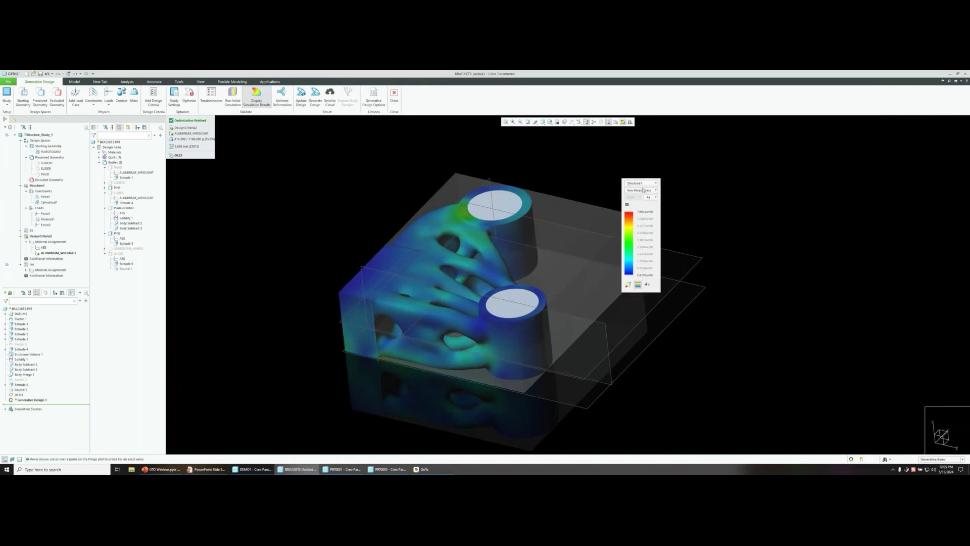
{"action": "left_click", "coordinate": [644, 190]}
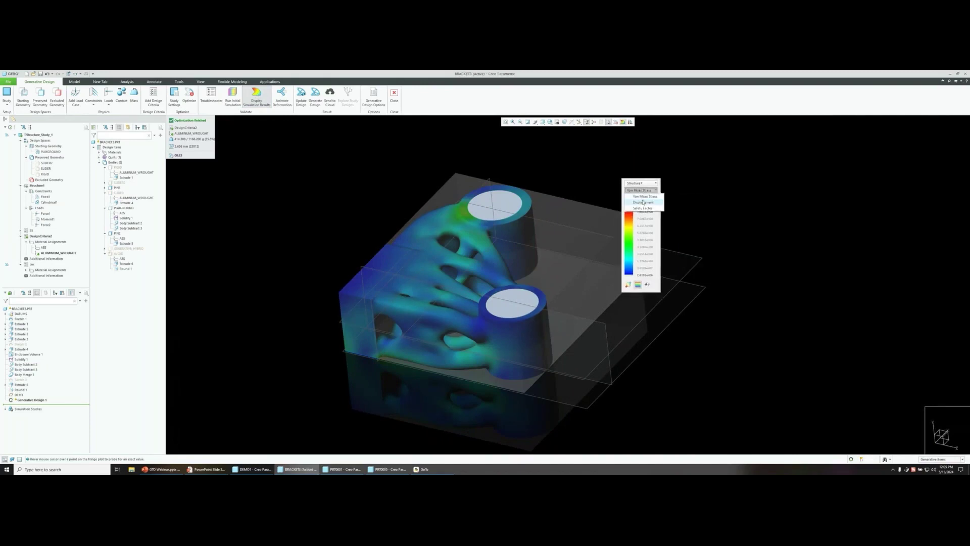
{"action": "left_click", "coordinate": [643, 202]}
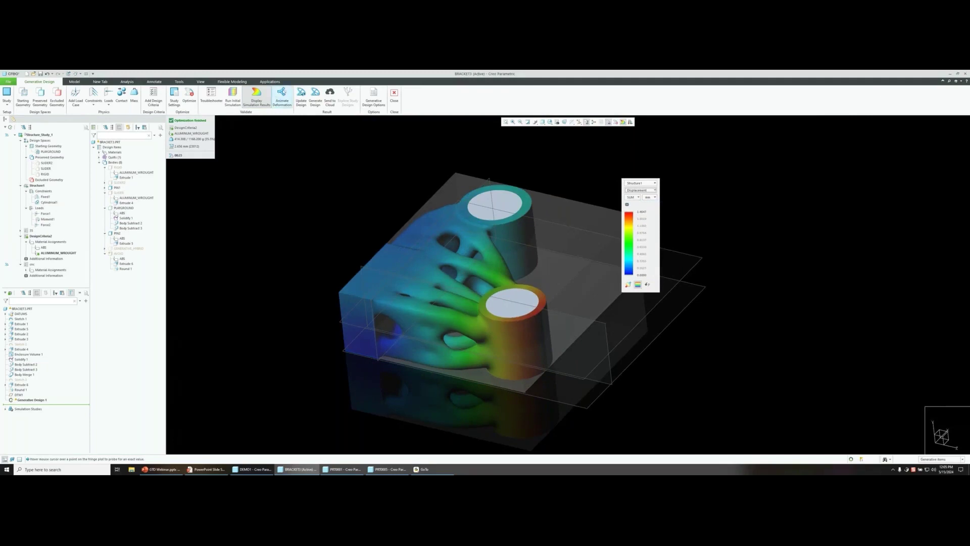
Animate the deformation of the optimized bracket, inspect it from several angles, and close the animation settings
{"action": "left_click", "coordinate": [282, 95]}
{"action": "left_click", "coordinate": [177, 137]}
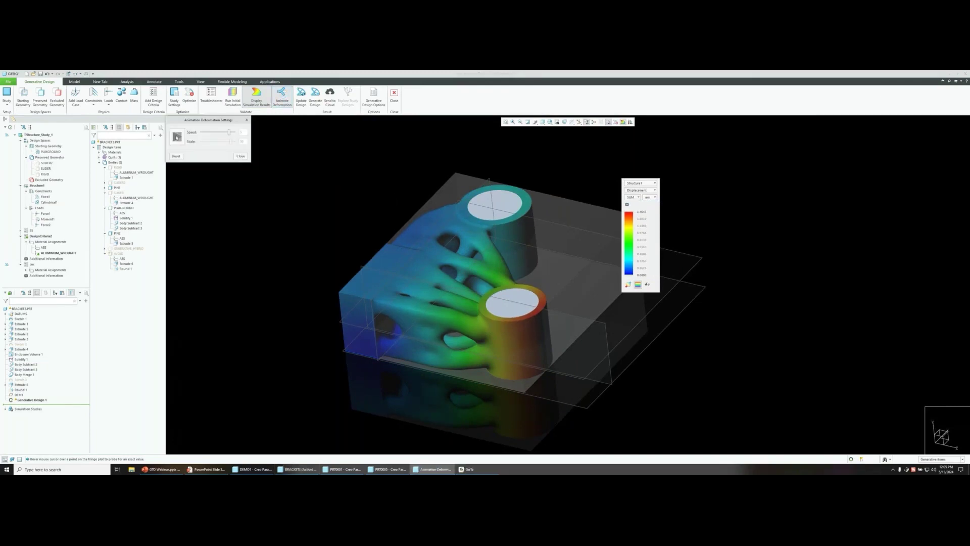
{"action": "middle_click_drag", "start_coordinate": [435, 283], "coordinate": [532, 295]}
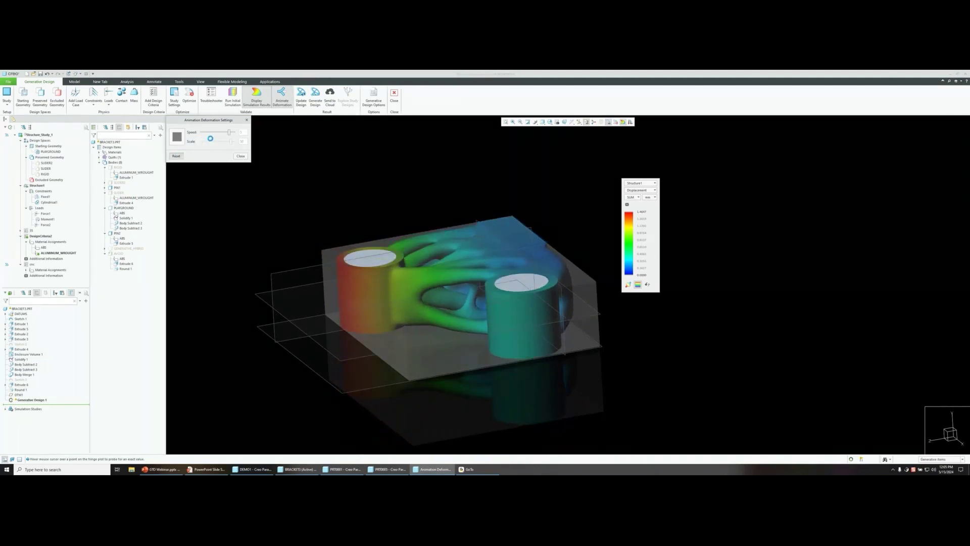
{"action": "left_click", "coordinate": [181, 136]}
{"action": "left_click", "coordinate": [181, 138]}
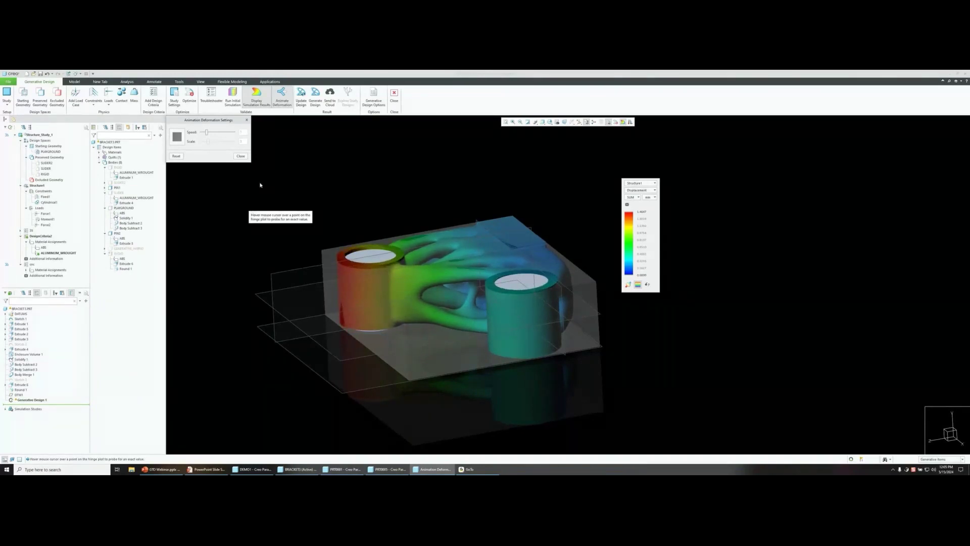
{"action": "middle_click_drag", "start_coordinate": [260, 184], "coordinate": [264, 192]}
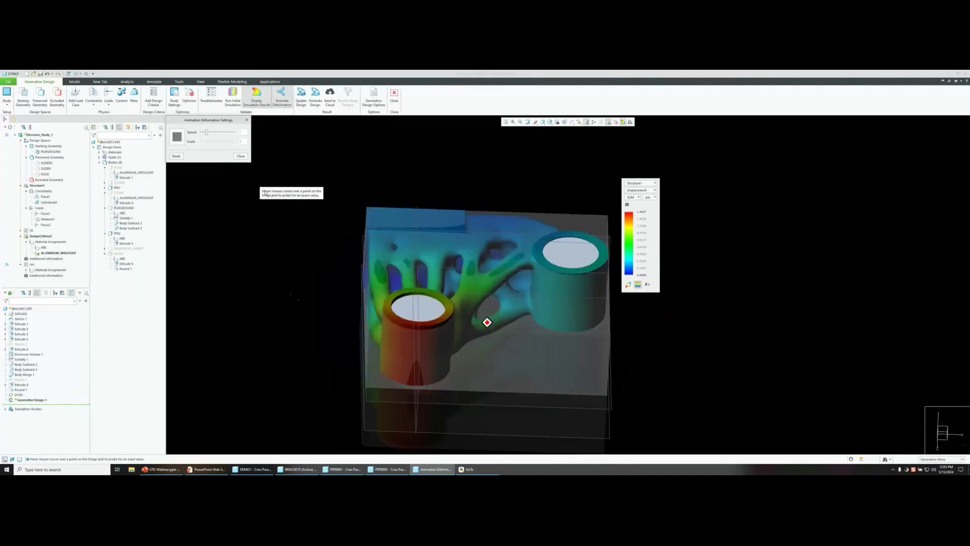
{"action": "key", "text": "ctrl+d"}
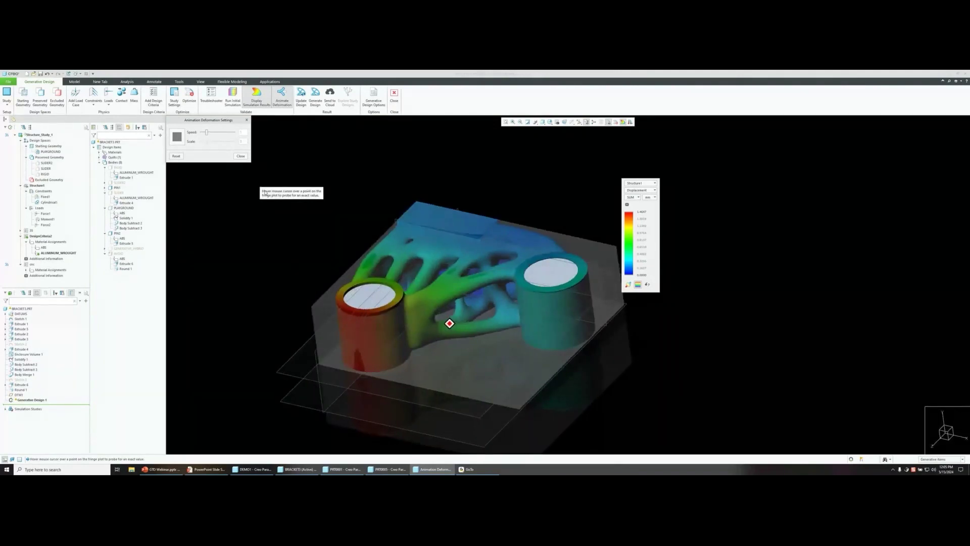
{"action": "key", "text": "Escape"}
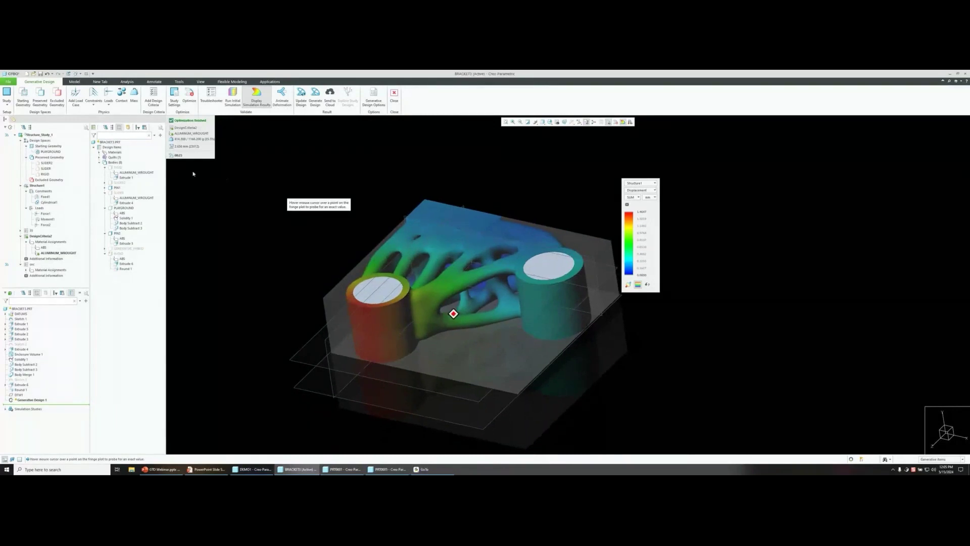
Exit the generative design study and edit Sketch 1, moving both cylinder circles farther away from the rigid block
{"action": "left_click", "coordinate": [393, 96]}
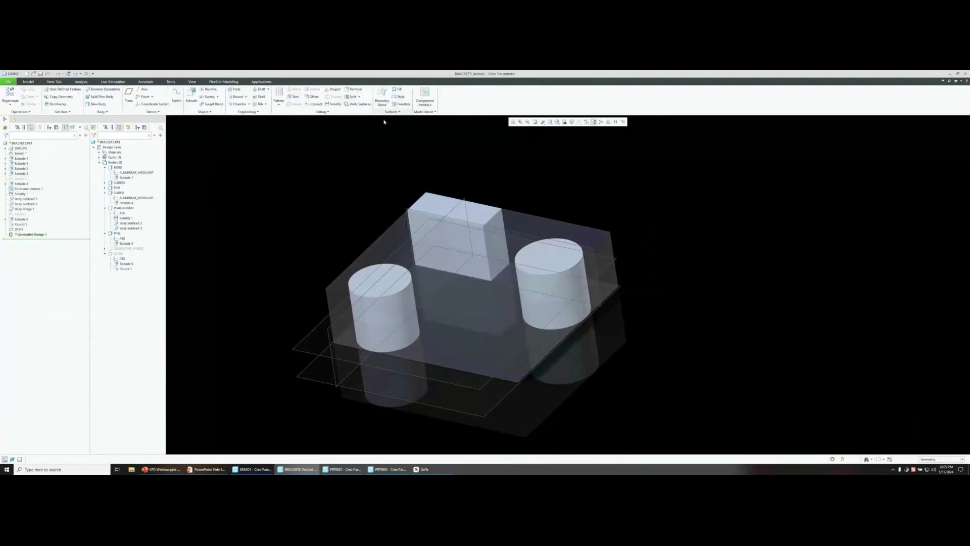
{"action": "left_click", "coordinate": [30, 179]}
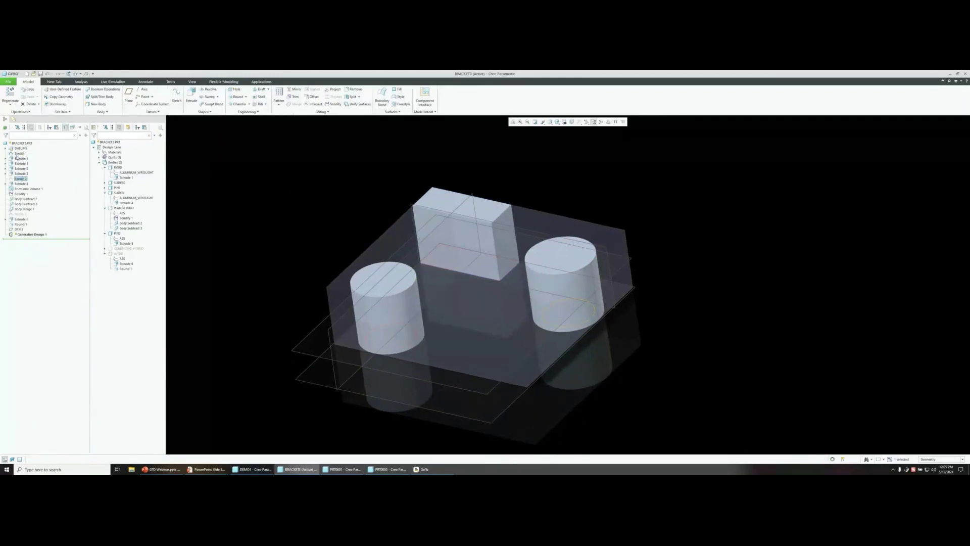
{"action": "left_click", "coordinate": [18, 154]}
{"action": "left_click", "coordinate": [20, 129]}
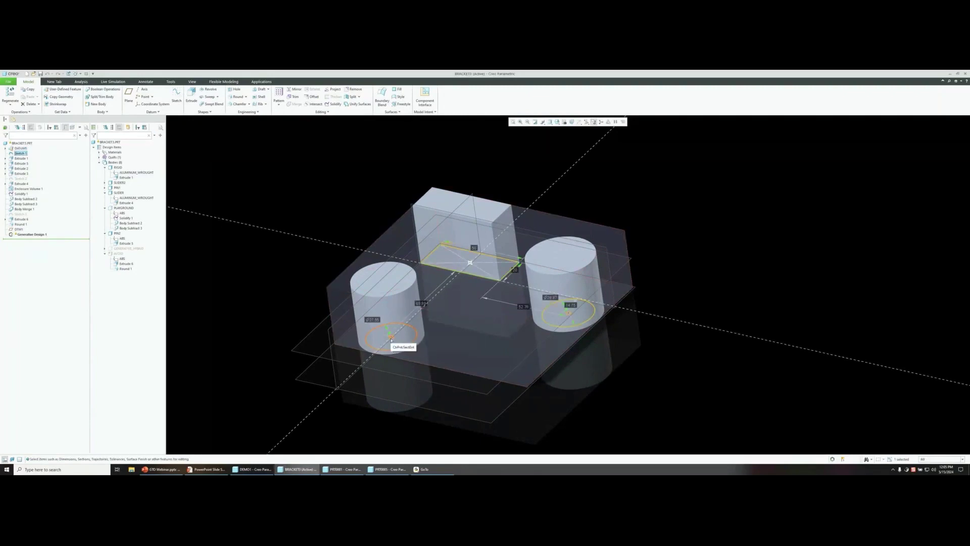
{"action": "left_click_drag", "start_coordinate": [391, 337], "coordinate": [339, 385]}
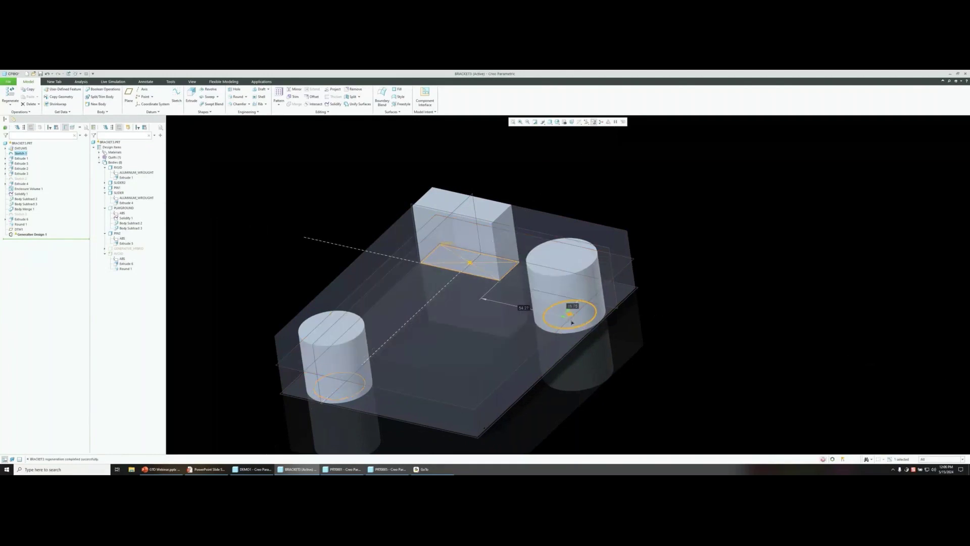
{"action": "left_click_drag", "start_coordinate": [569, 312], "coordinate": [580, 345]}
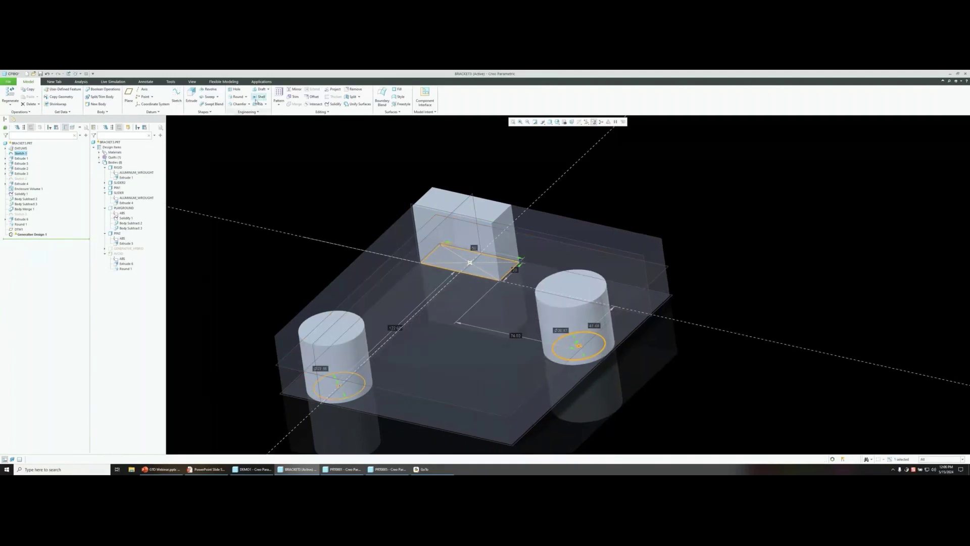
Reopen the generative design study and optimize it for the modified cylinder positions
{"action": "left_click", "coordinate": [262, 81]}
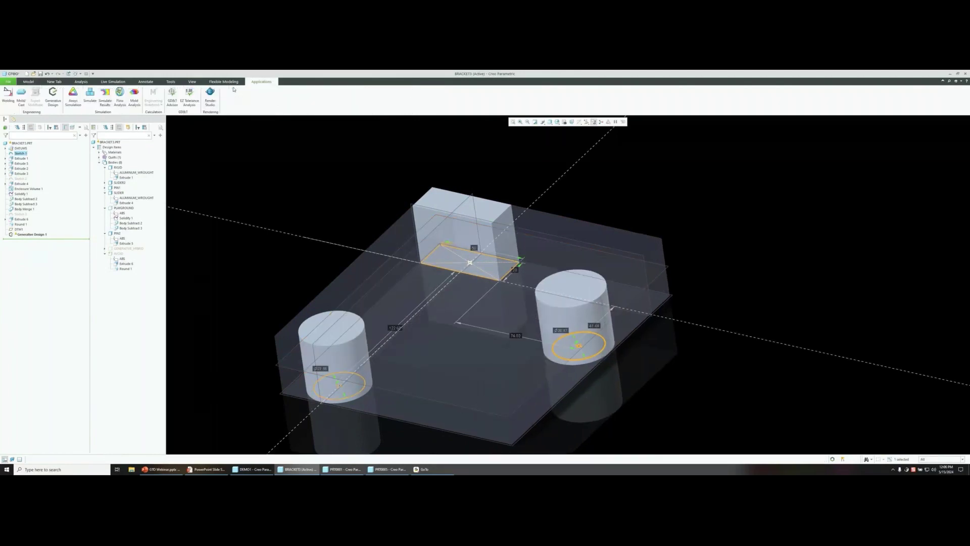
{"action": "left_click", "coordinate": [53, 96]}
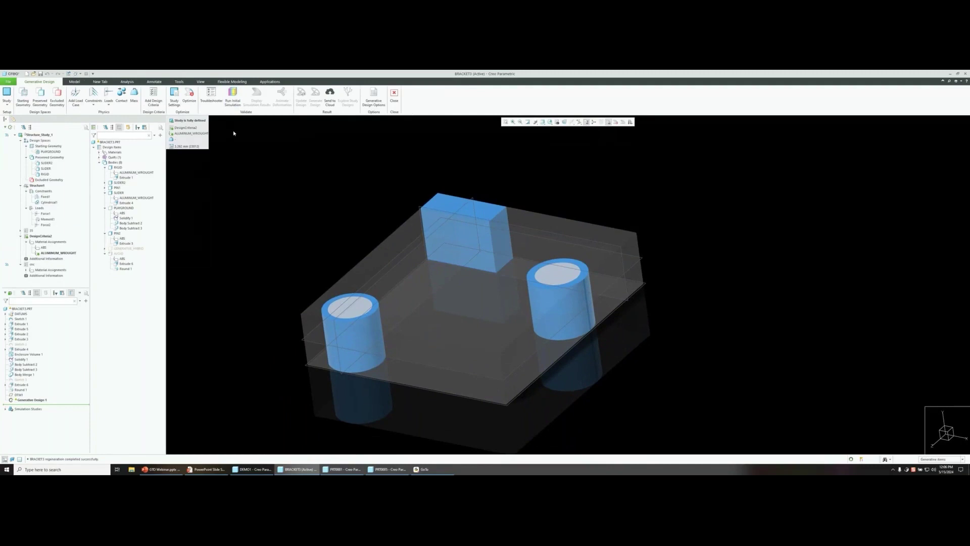
{"action": "left_click", "coordinate": [190, 94]}
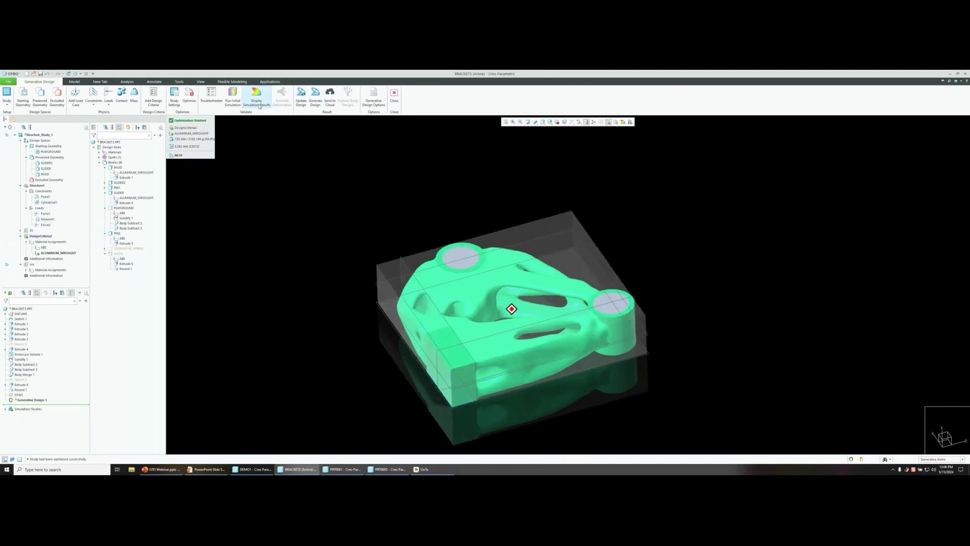
Generate the optimized design in the current part as reconstructed geometry
{"action": "left_click", "coordinate": [314, 98]}
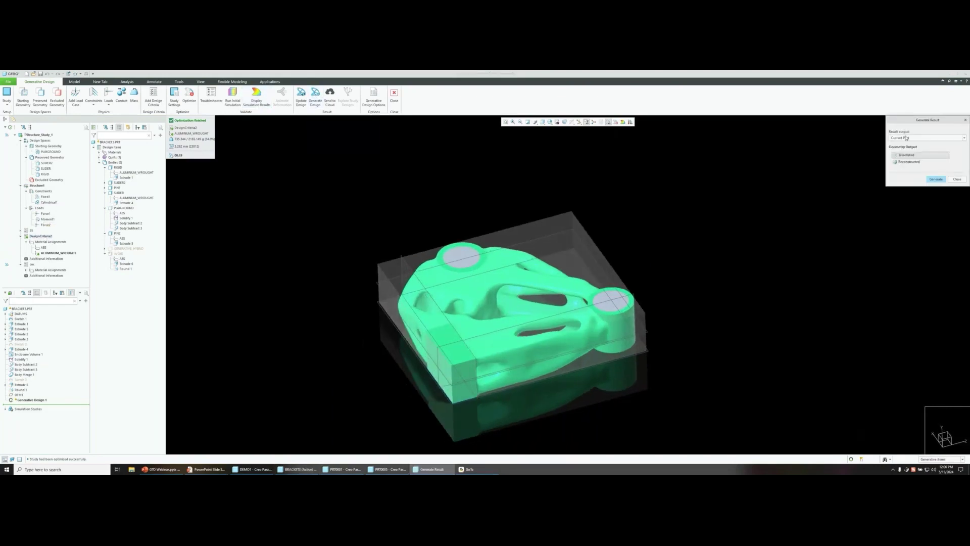
{"action": "left_click", "coordinate": [904, 162]}
{"action": "left_click_drag", "start_coordinate": [914, 121], "coordinate": [669, 192]}
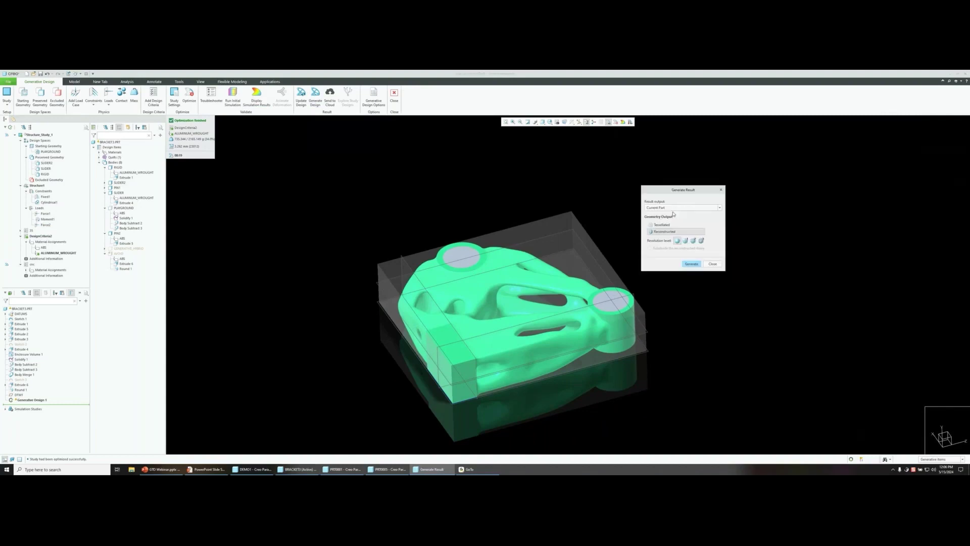
{"action": "left_click", "coordinate": [690, 264]}
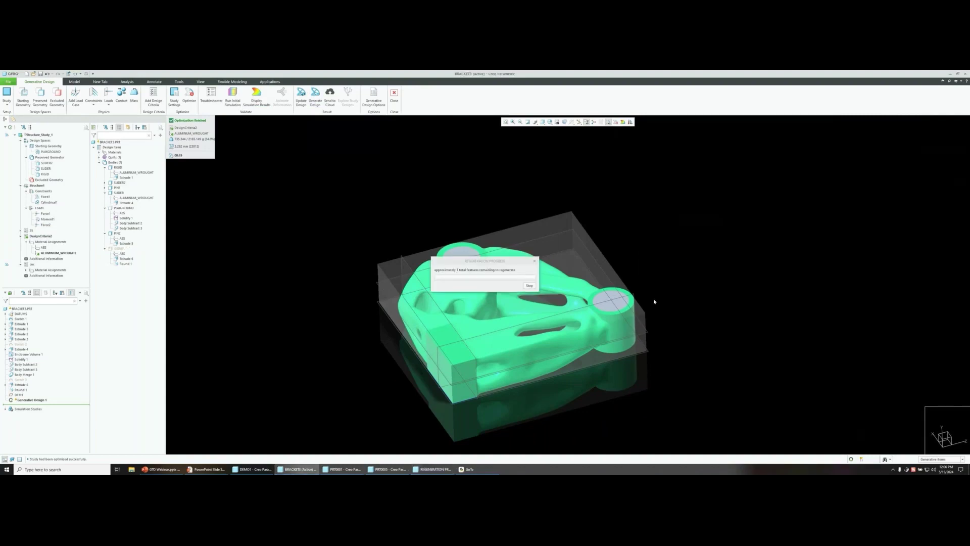